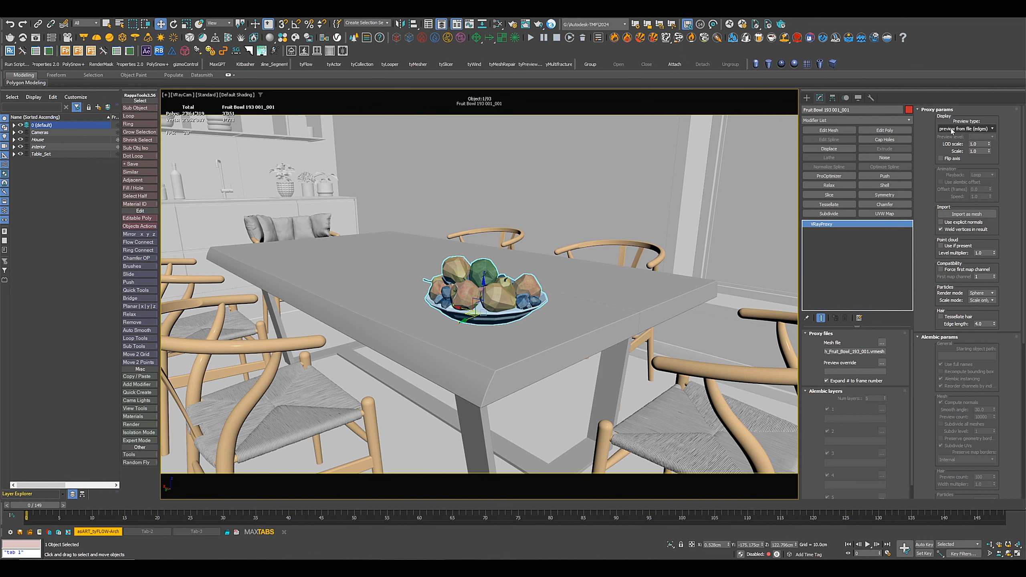
# Step: Set the fruit bowl proxy's preview to show the whole mesh, add an Edit Poly modifier and collapse it to an editable poly
pyautogui.click(954, 162)
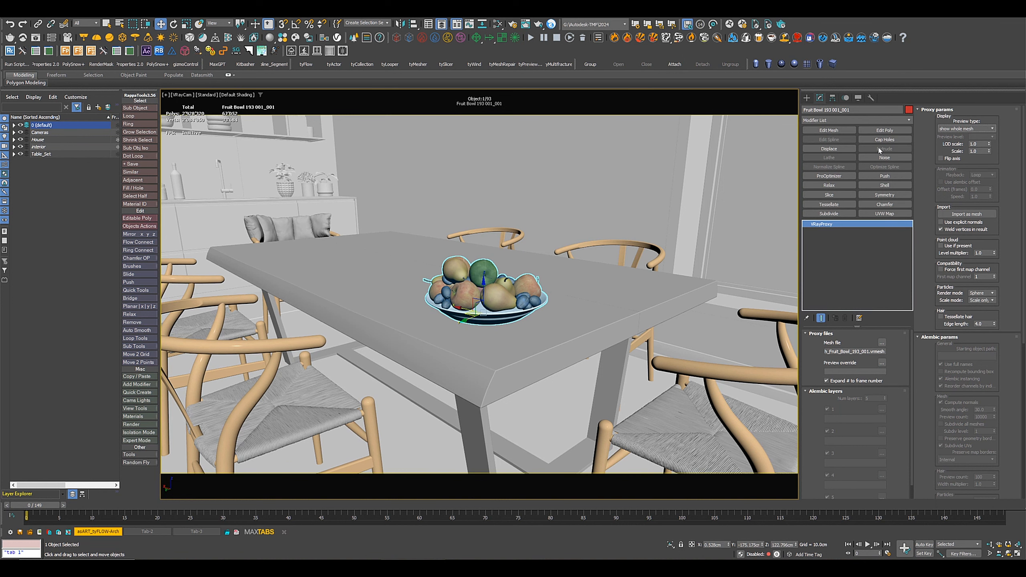
pyautogui.click(885, 131)
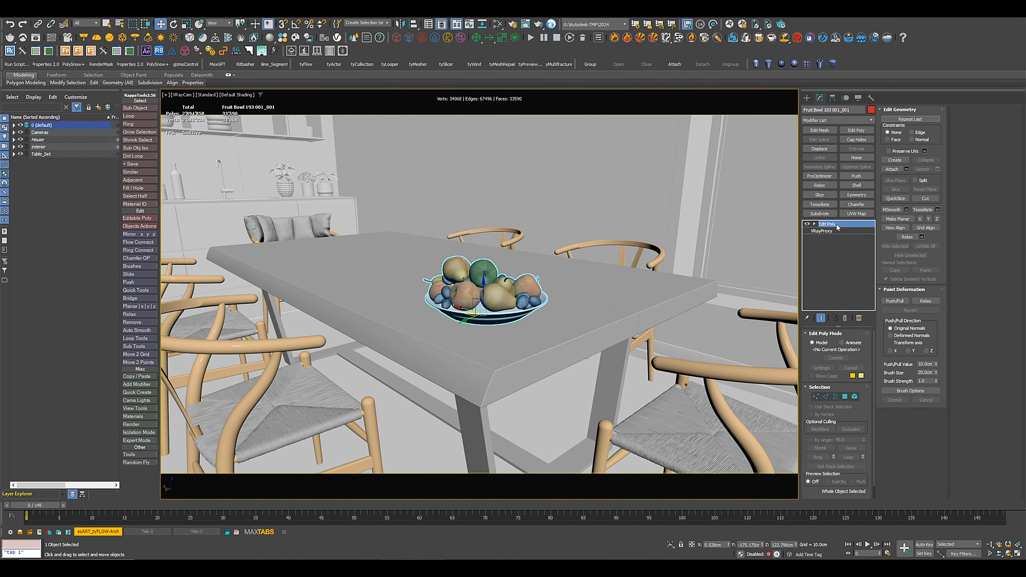
pyautogui.rightClick(835, 226)
pyautogui.click(862, 305)
# Step: In Perspective view, select the green apple element in the fruit bowl and detach it as Apple.Green
pyautogui.press('p')
pyautogui.click(855, 342)
pyautogui.click(404, 182)
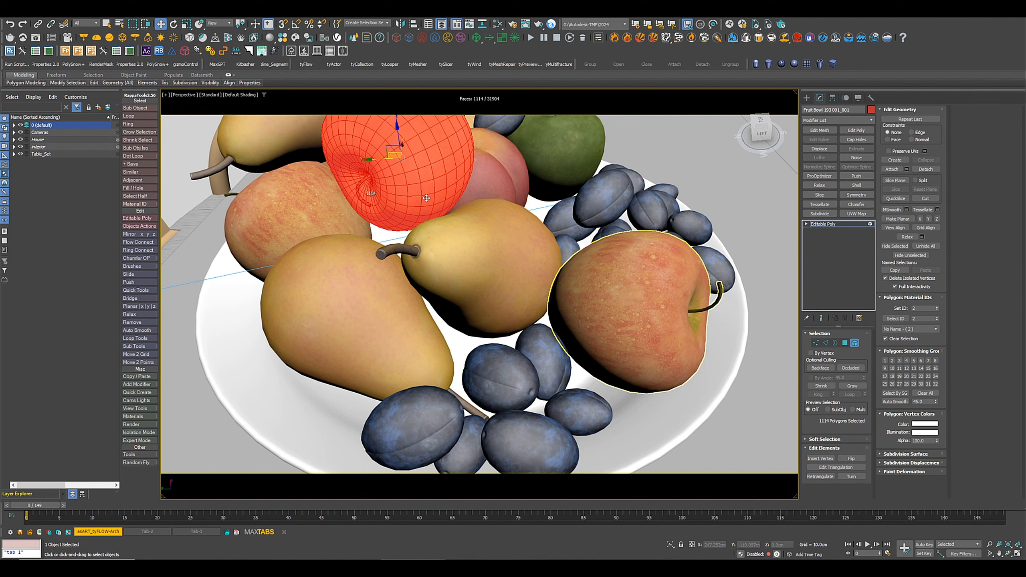
pyautogui.click(931, 170)
pyautogui.write('A')
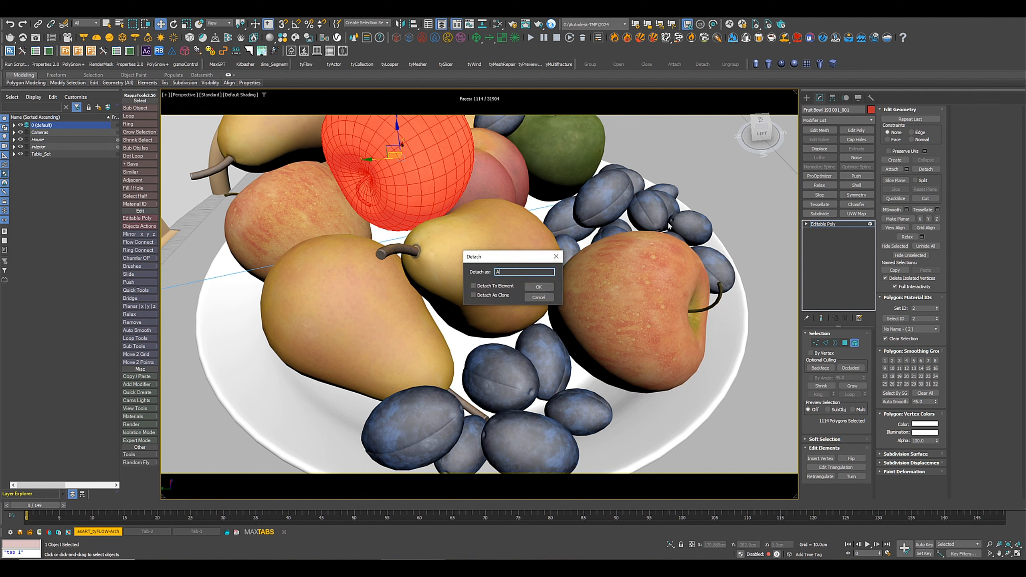
pyautogui.write('pple.Green')
pyautogui.press('Return')
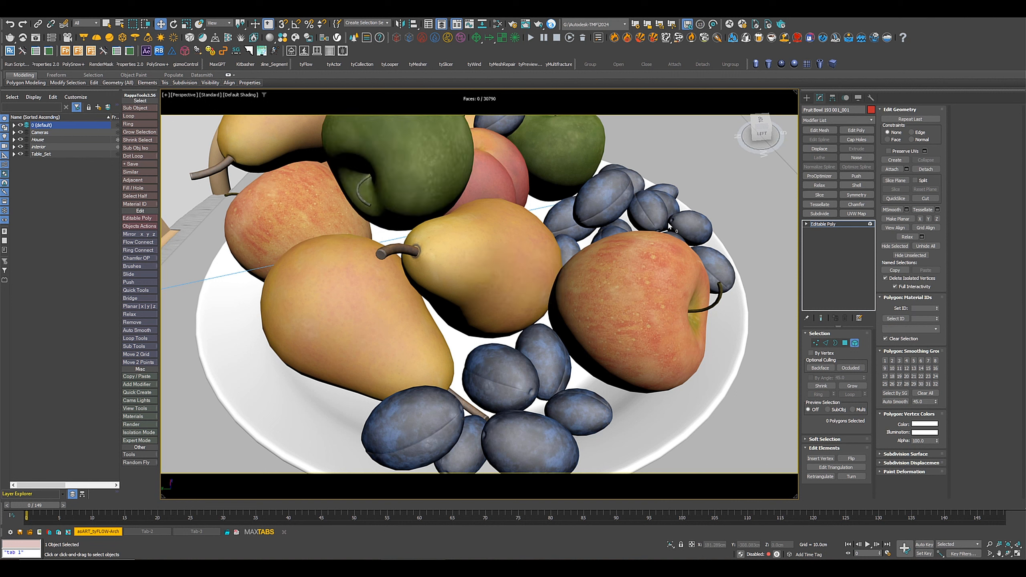
# Step: Select the small pear beside the green apple together with its stem and detach it as Pear
pyautogui.click(499, 259)
pyautogui.keyDown('ctrl'); pyautogui.click(409, 251); pyautogui.keyUp('ctrl')
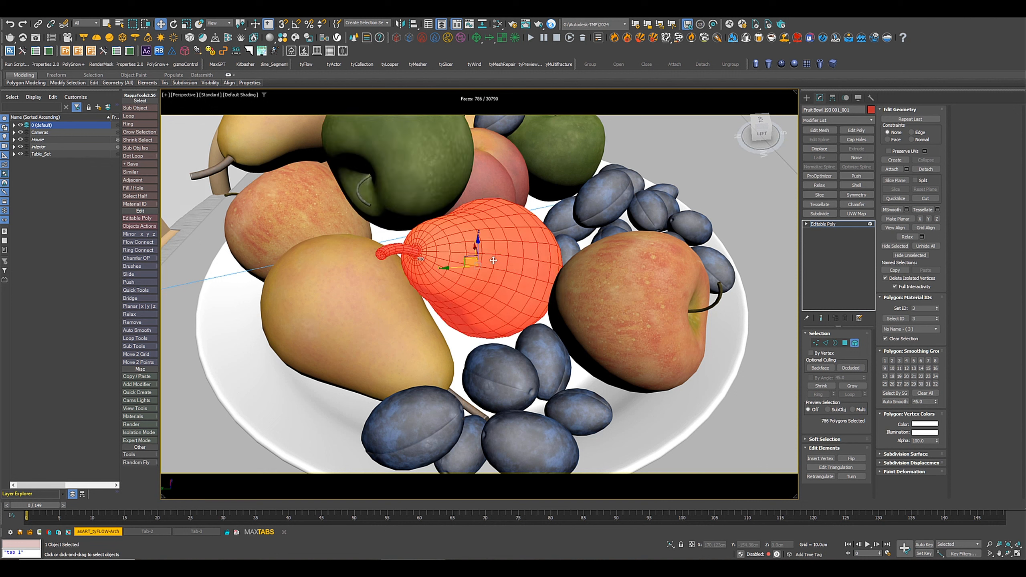
pyautogui.click(926, 170)
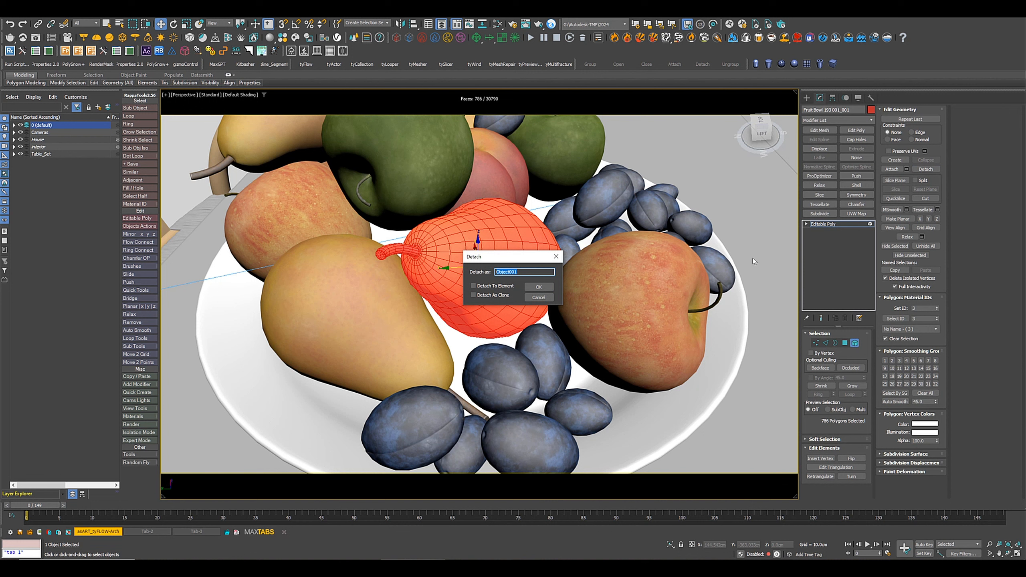
pyautogui.write('Pear')
pyautogui.press('Return')
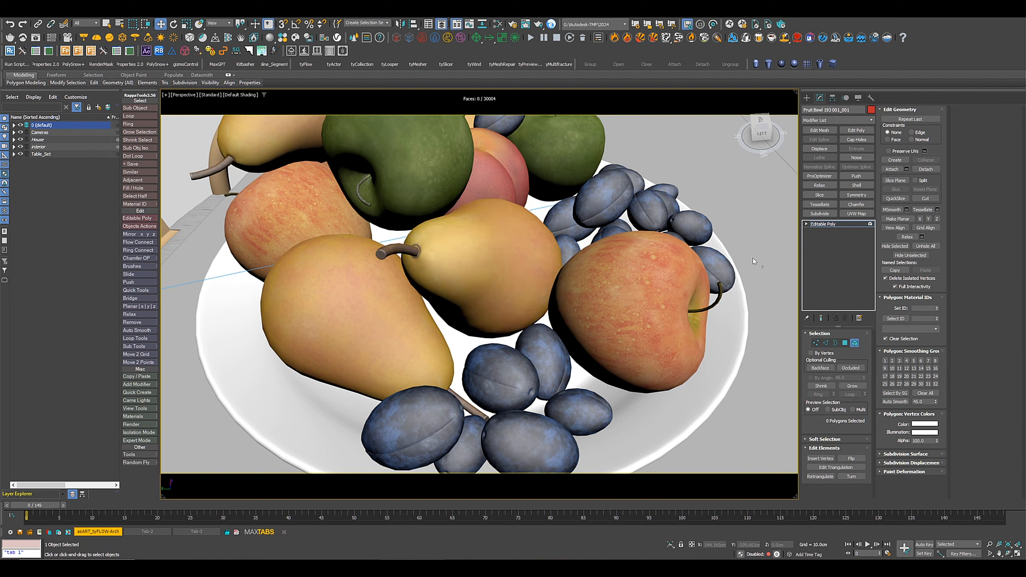
# Step: Select the peach element behind the green apple and detach it as Peach
pyautogui.click(494, 166)
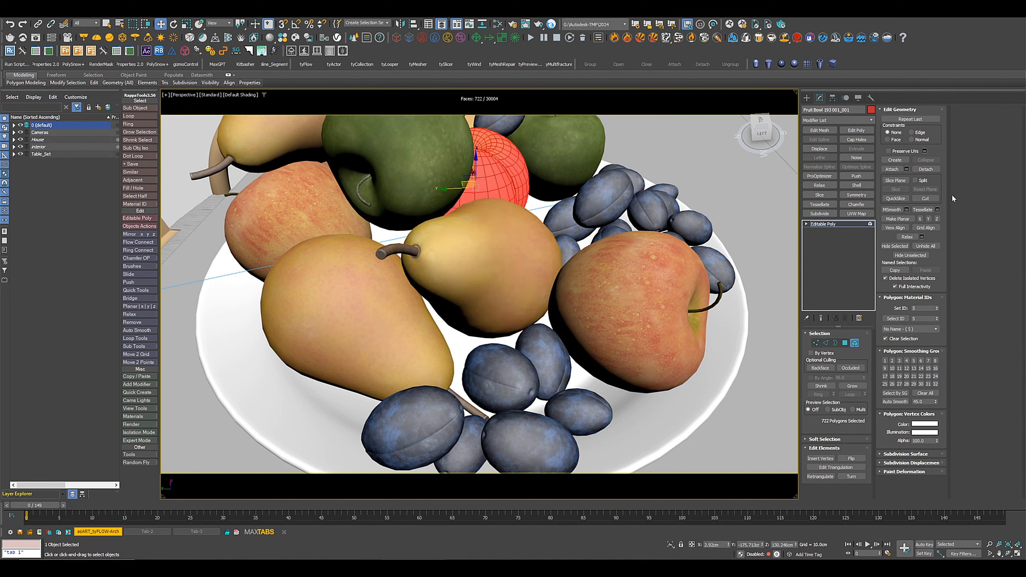
pyautogui.click(928, 170)
pyautogui.write('P')
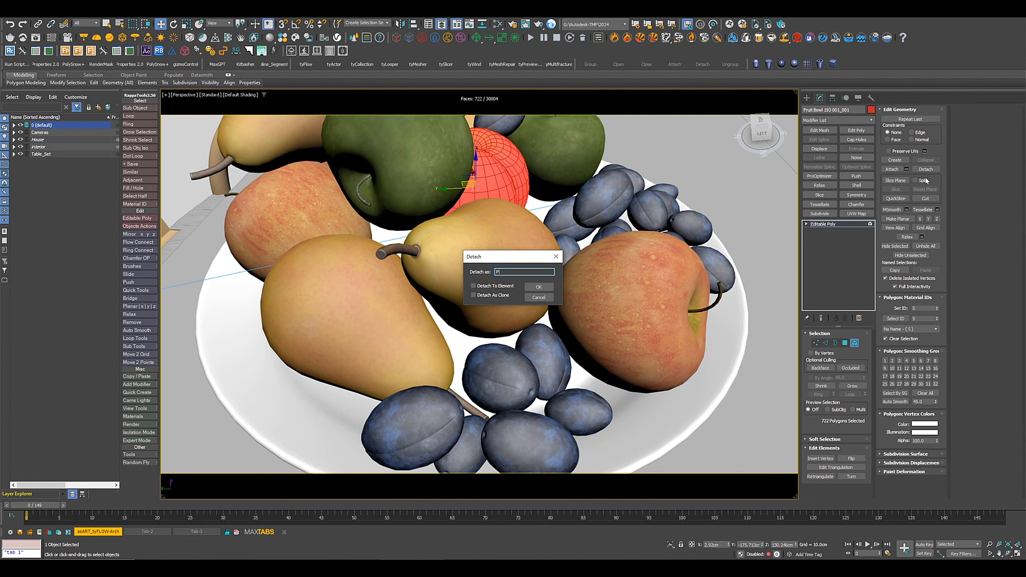
pyautogui.write('each')
pyautogui.press('Return')
# Step: Select the plate element beneath the fruit and detach it as Plate
pyautogui.scroll(-3, 501, 323)
pyautogui.scroll(-4, 500, 324)
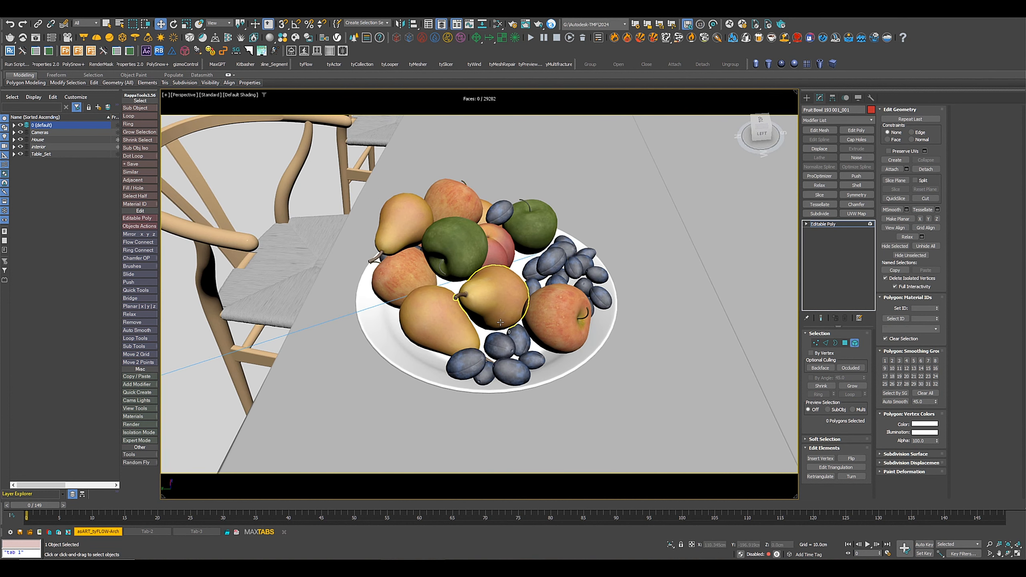
pyautogui.keyDown('alt'); pyautogui.moveTo(501, 324); pyautogui.dragTo(516, 335, button='middle'); pyautogui.keyUp('alt')
pyautogui.click(514, 369)
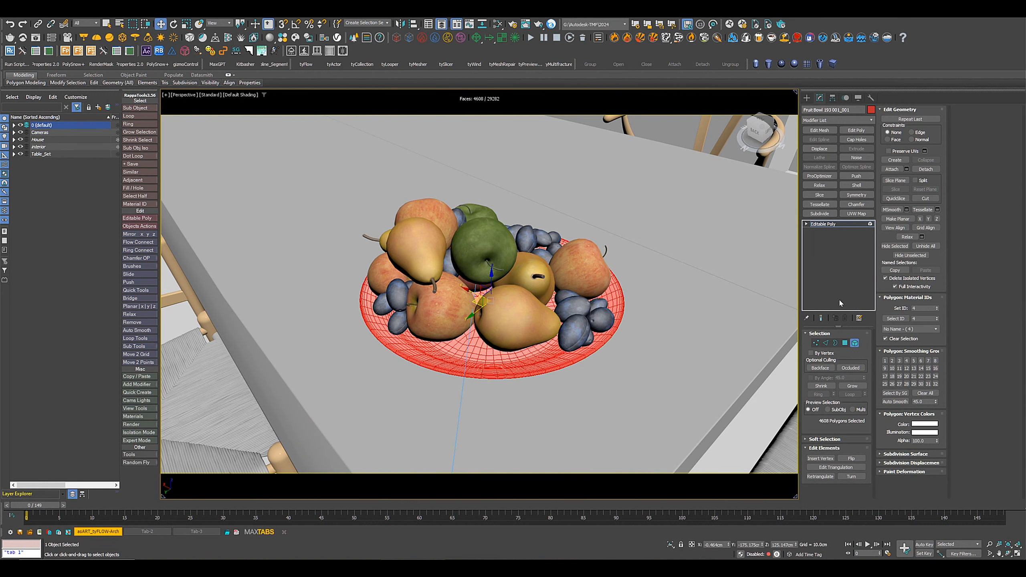
pyautogui.click(926, 170)
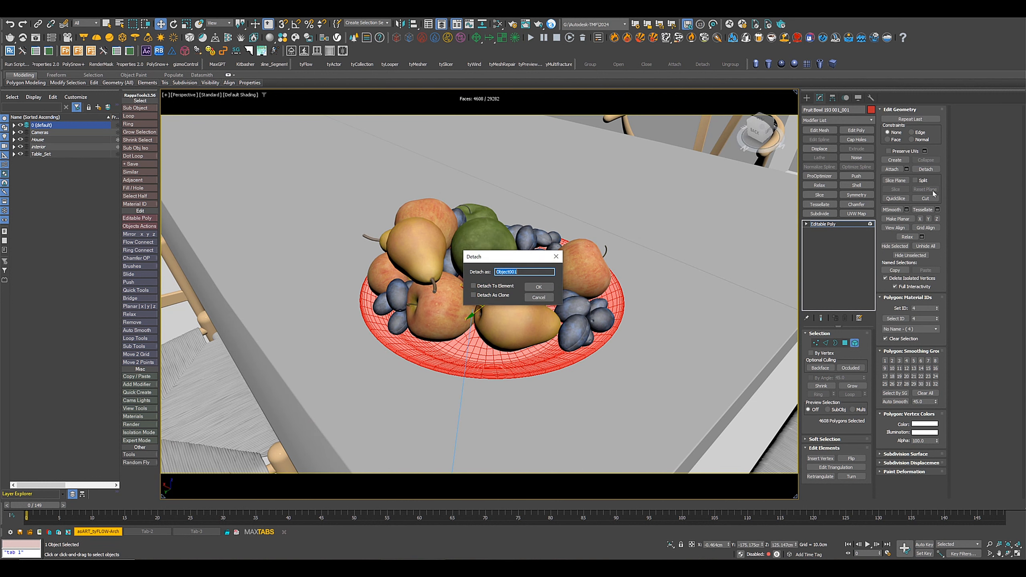
pyautogui.write('Plate')
pyautogui.press('Return')
# Step: Leave element editing and delete the remaining original fruit bowl object, keeping only the detached fruits and plate
pyautogui.click(824, 224)
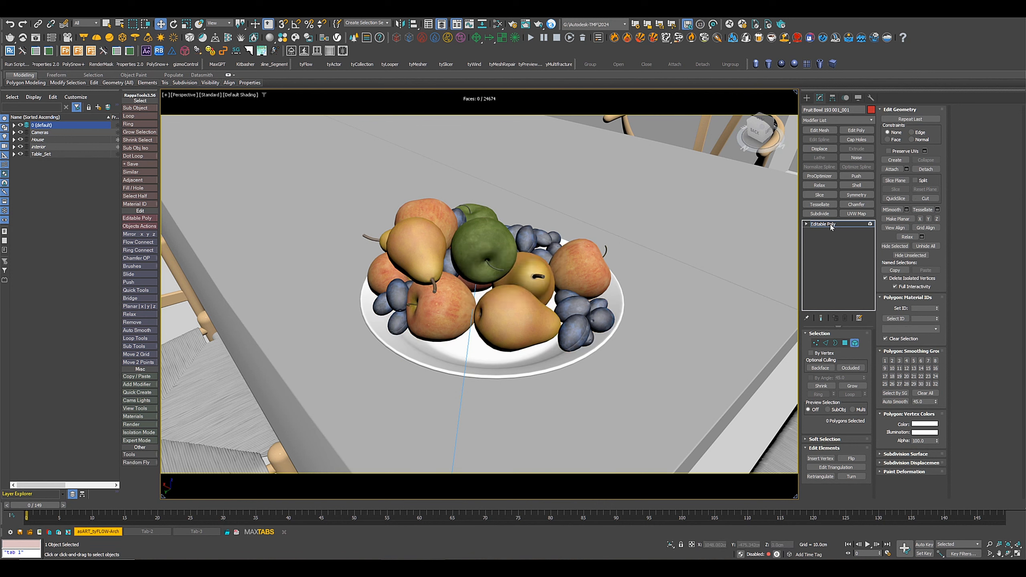
pyautogui.press('Delete')
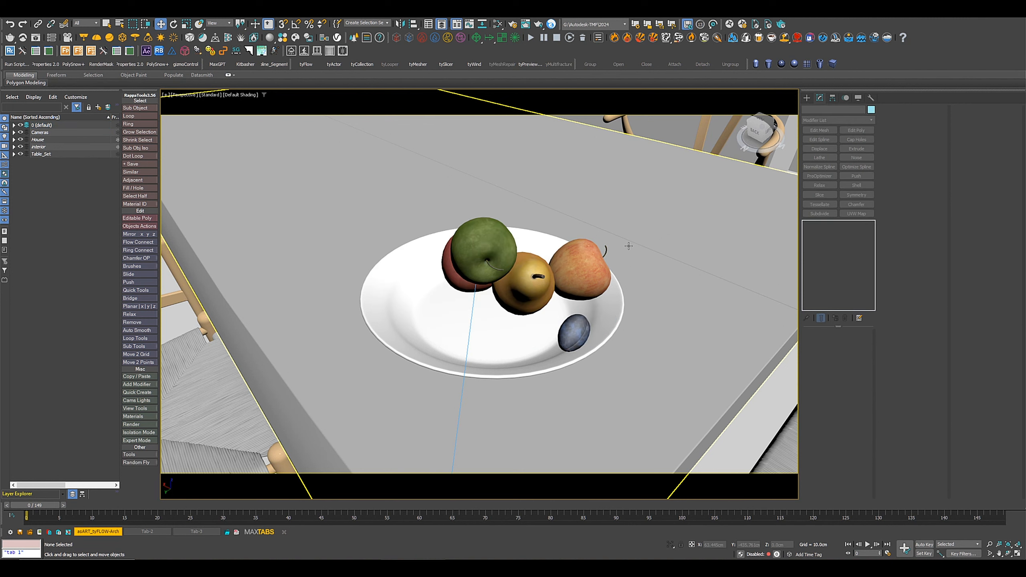
pyautogui.scroll(-5, 533, 313)
pyautogui.keyDown('alt'); pyautogui.moveTo(534, 312); pyautogui.dragTo(503, 288, button='middle'); pyautogui.keyUp('alt')
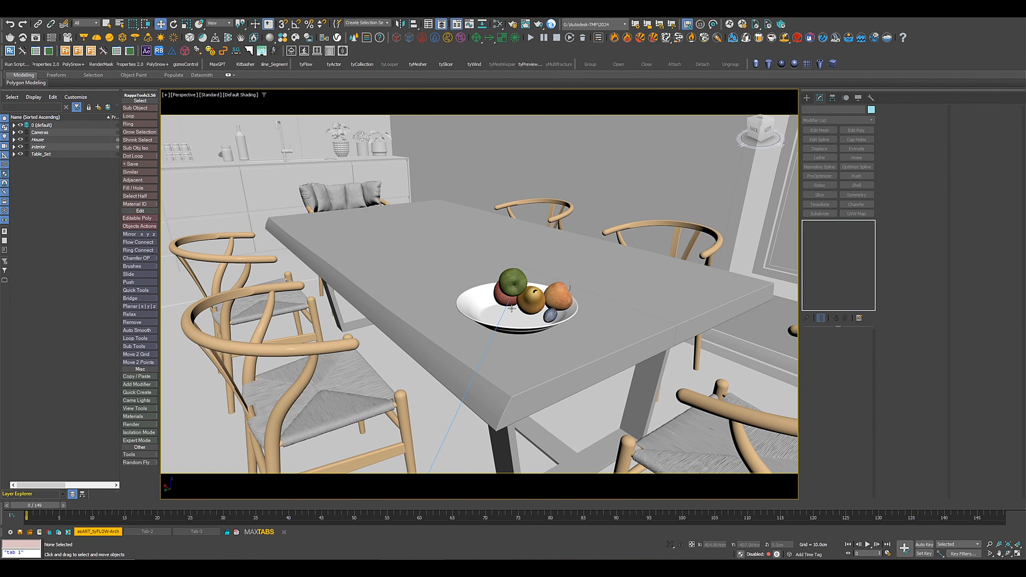
# Step: Put all detached fruits except the plate into a new layer named Elements.Fruits
pyautogui.click(14, 126)
pyautogui.click(45, 132)
pyautogui.keyDown('shift'); pyautogui.click(44, 169); pyautogui.keyUp('shift')
pyautogui.keyDown('ctrl'); pyautogui.click(44, 162); pyautogui.keyUp('ctrl')
pyautogui.click(98, 107)
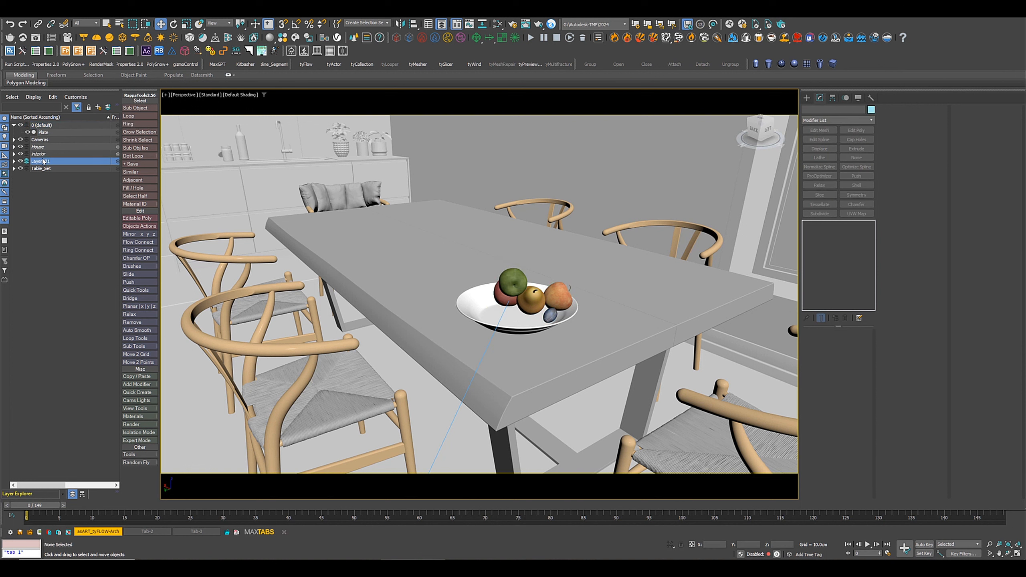
pyautogui.click(42, 159)
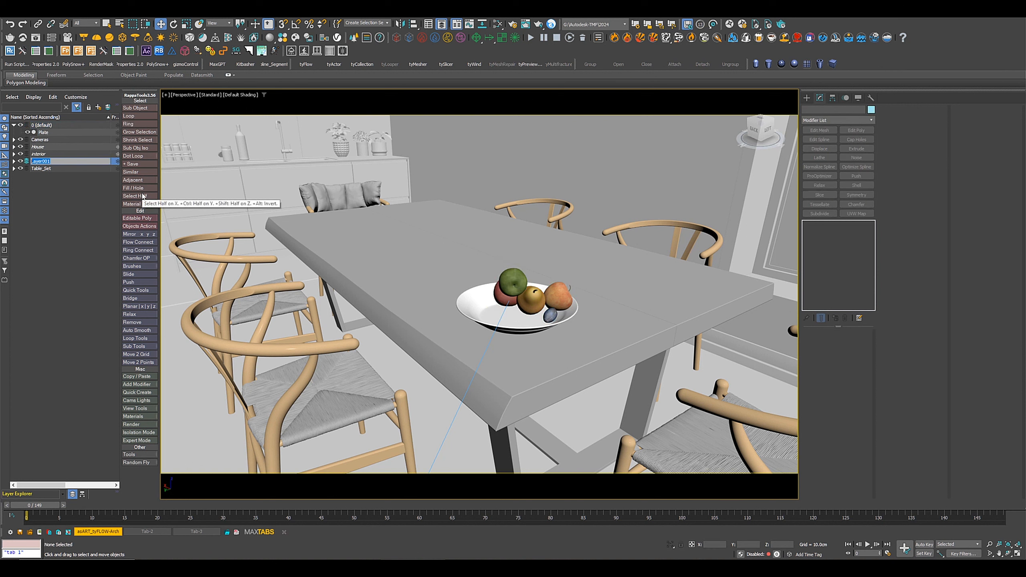
pyautogui.write('Elements.Fruits')
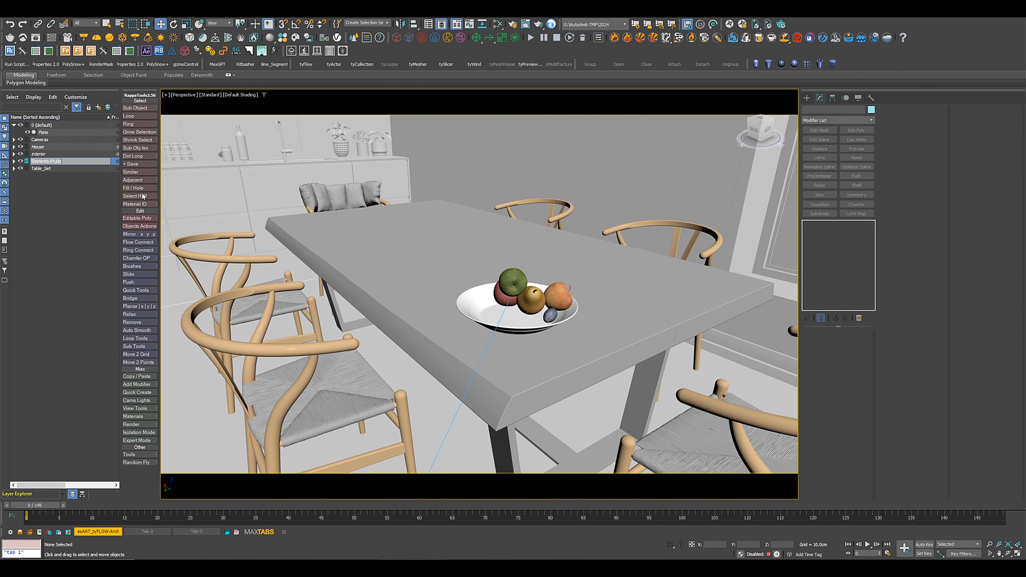
pyautogui.press('Return')
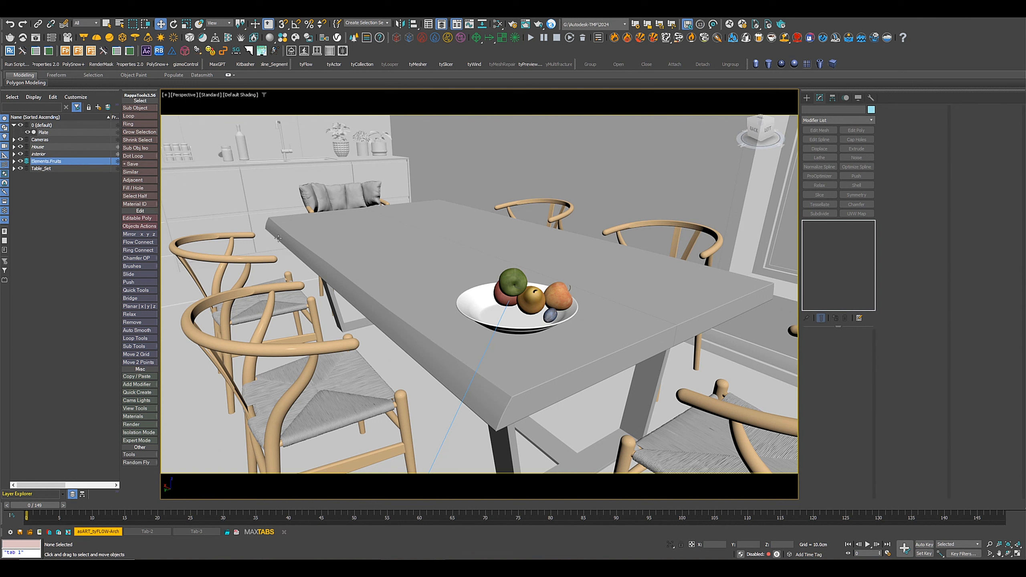
# Step: Select all five fruits in the Elements.Fruits layer and reset their transforms with Reset XForm
pyautogui.doubleClick(56, 162)
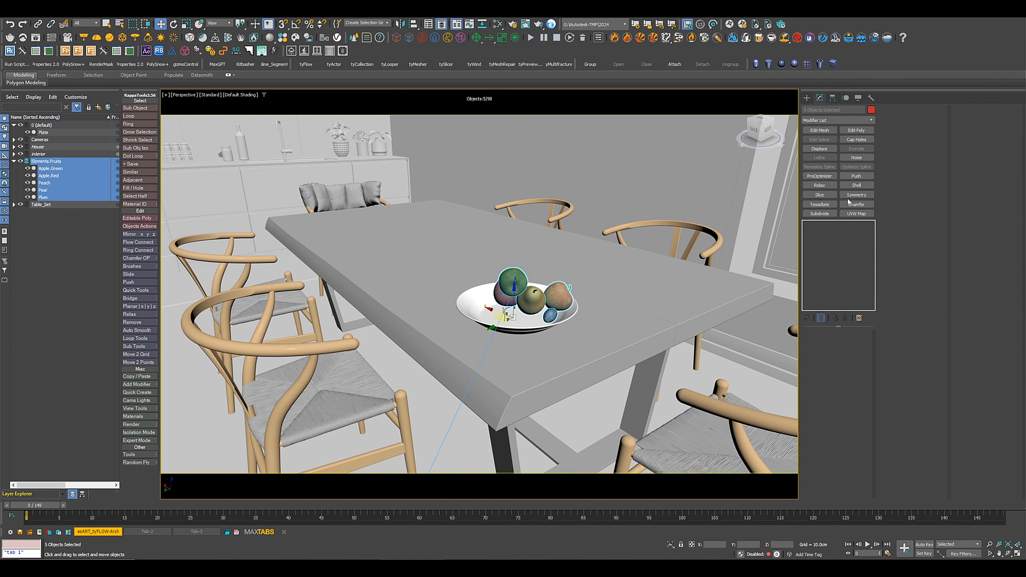
pyautogui.click(833, 99)
pyautogui.click(871, 97)
pyautogui.click(836, 195)
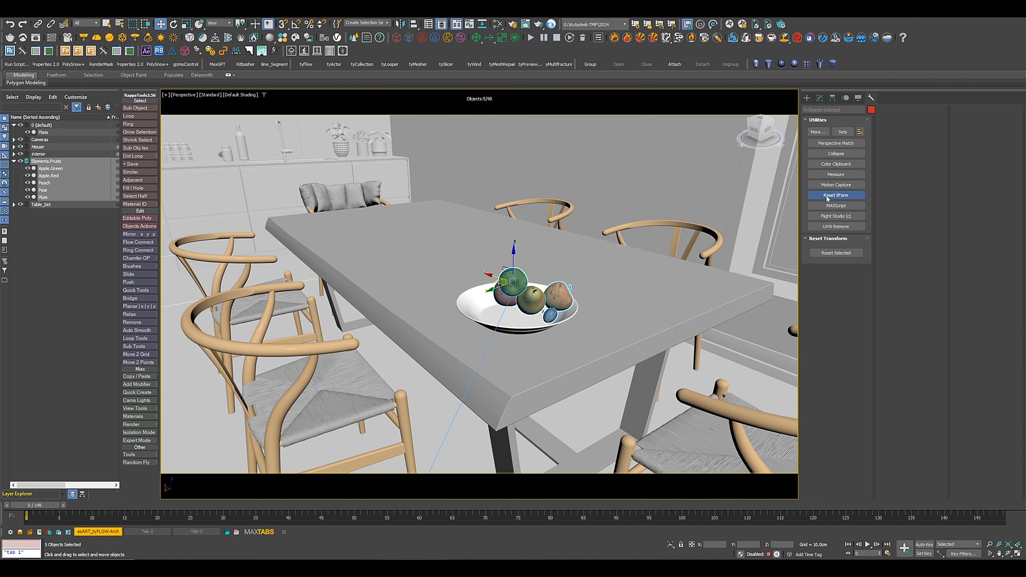
pyautogui.click(835, 253)
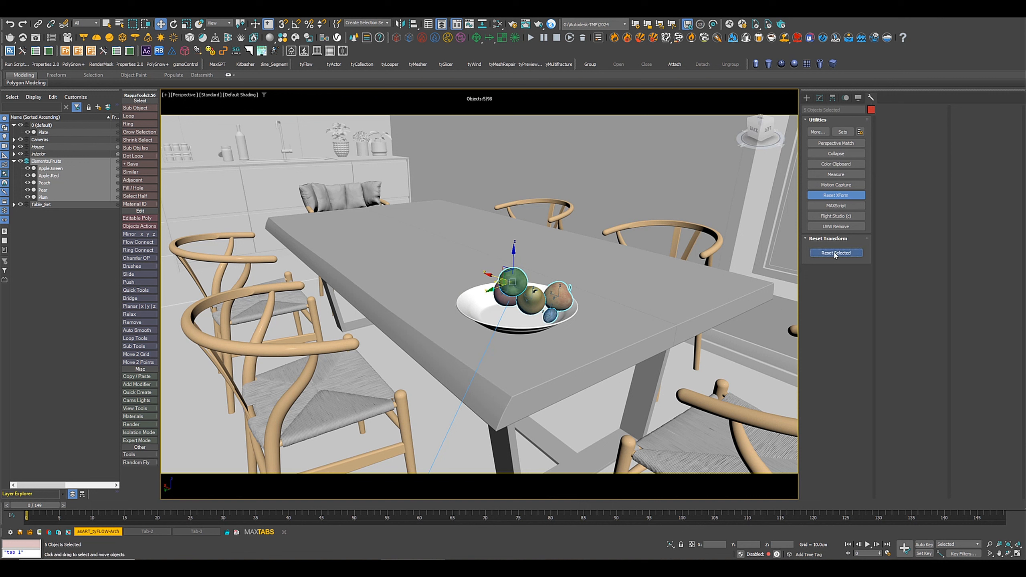
# Step: Convert the five fruits to Editable Poly and move them off the plate towards the table's far end
pyautogui.rightClick(554, 294)
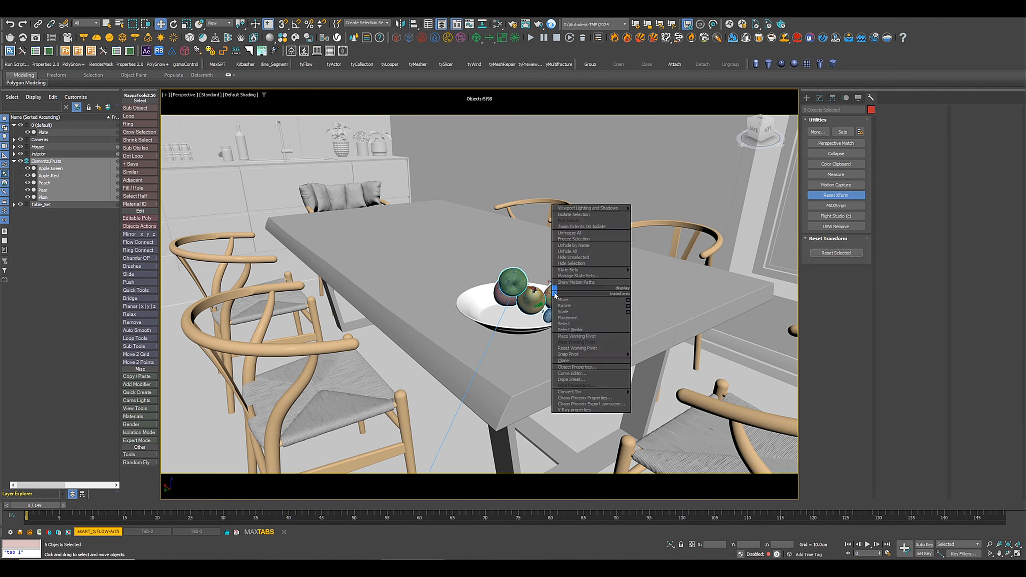
pyautogui.moveTo(613, 392)
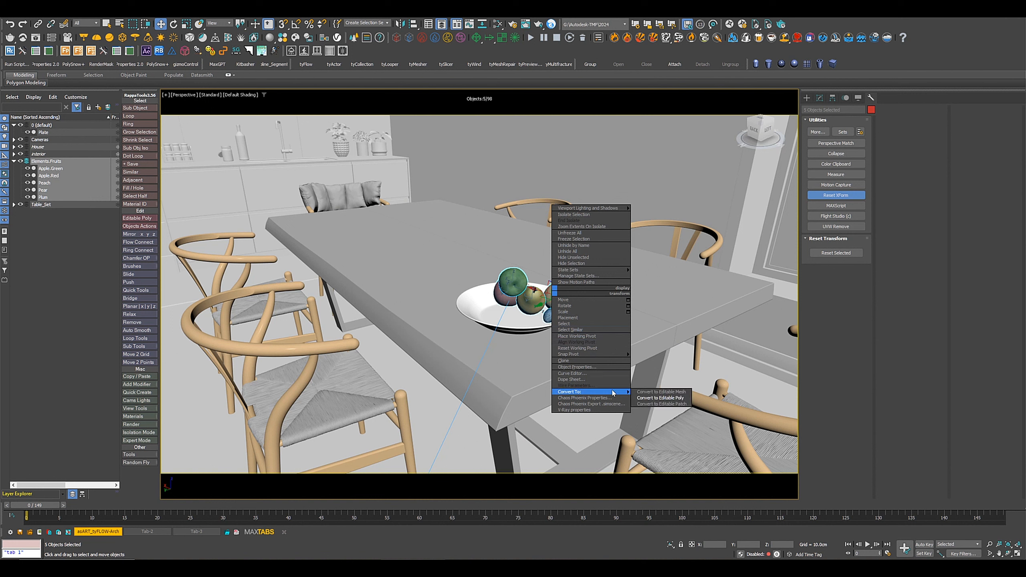
pyautogui.click(676, 399)
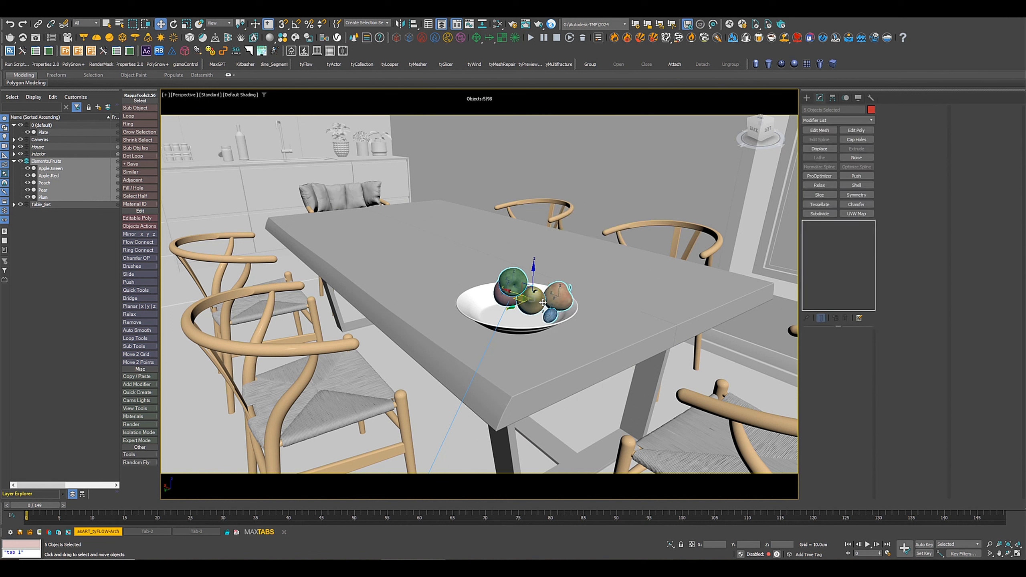
pyautogui.moveTo(527, 301); pyautogui.dragTo(418, 273)
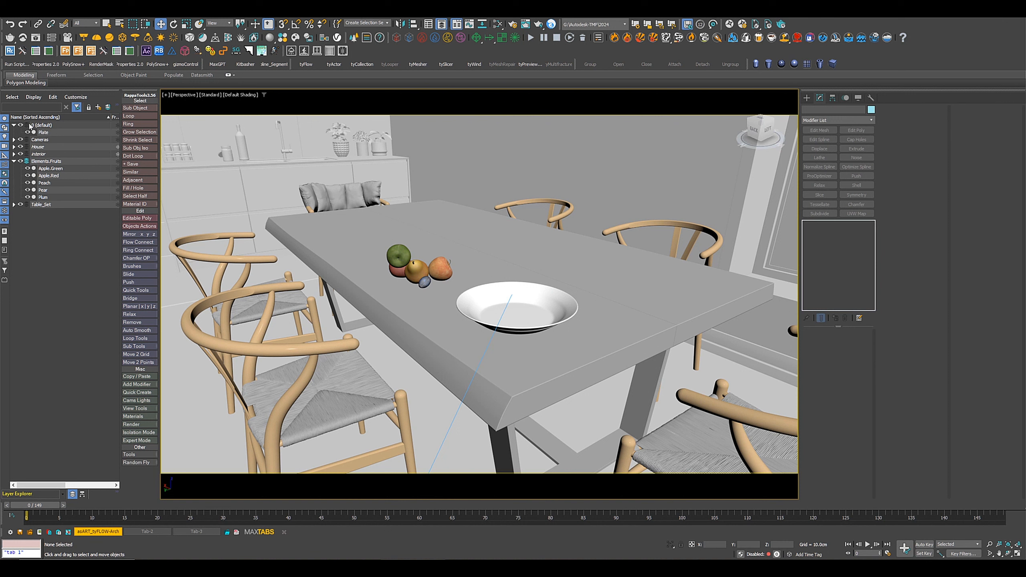
# Step: Create a tyFlow object in the default layer and align its center to the plate's center on X, Y and Z
pyautogui.click(43, 127)
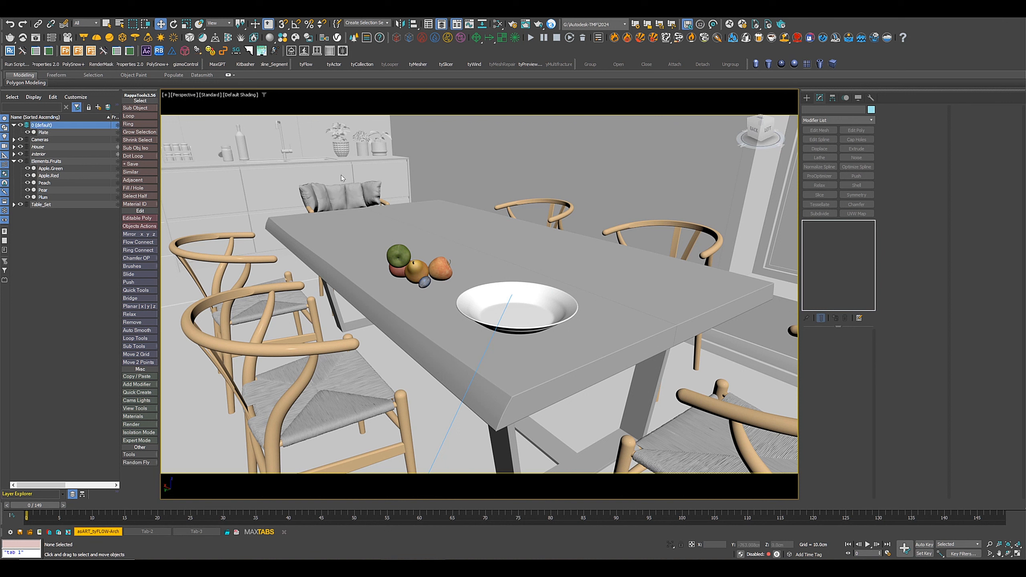
pyautogui.click(306, 64)
pyautogui.click(473, 435)
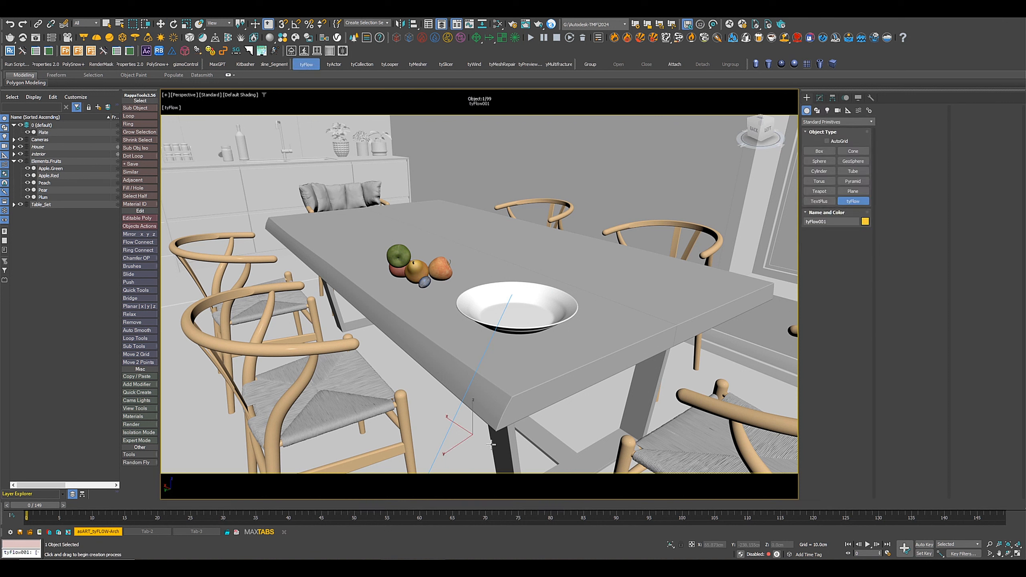
pyautogui.click(413, 24)
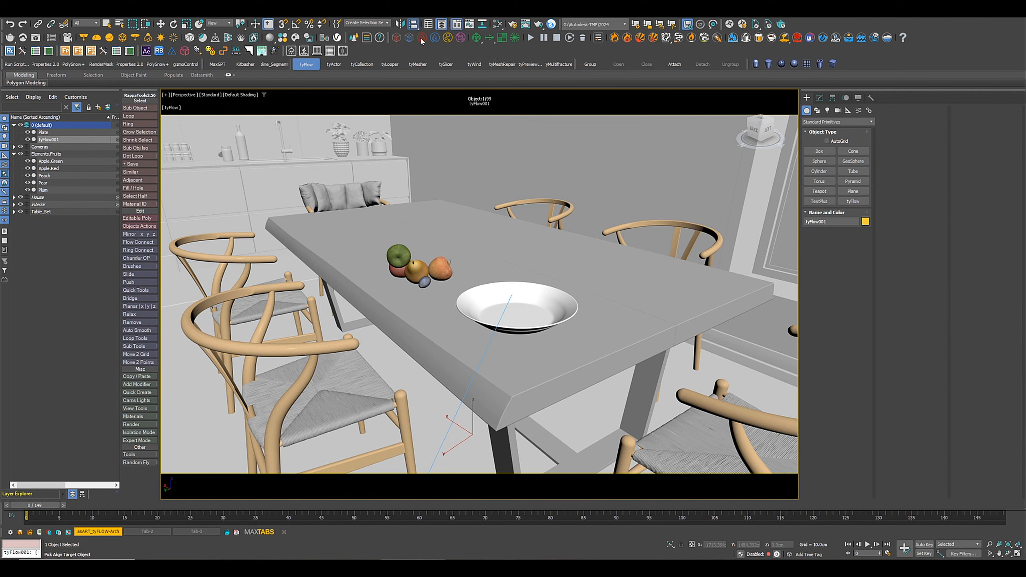
pyautogui.click(561, 304)
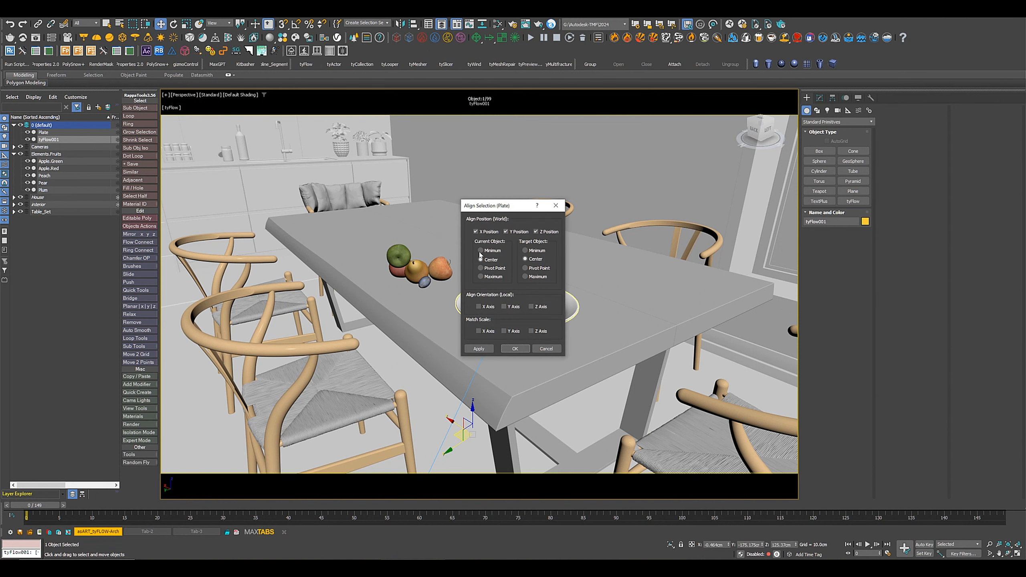
pyautogui.click(515, 350)
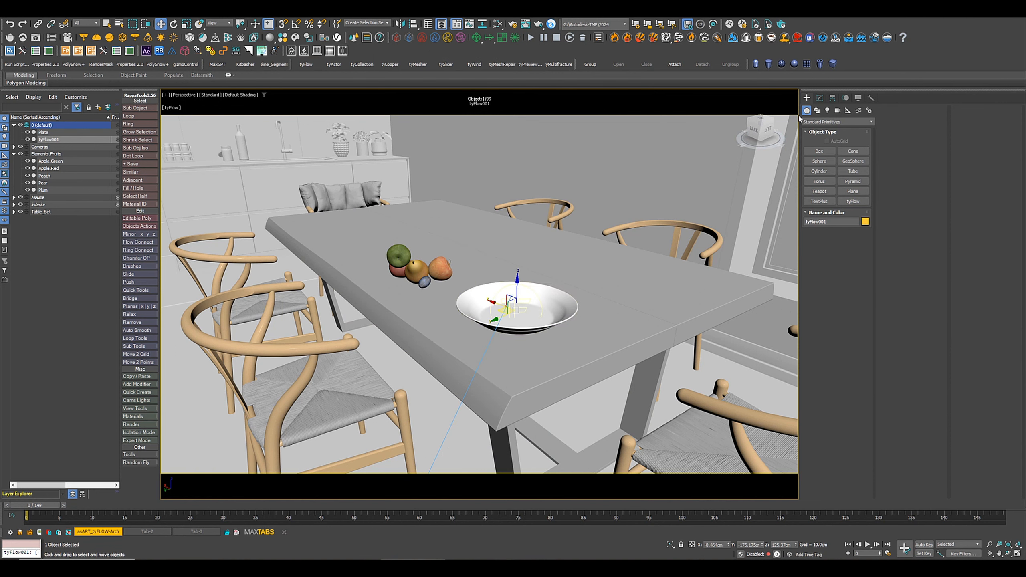
# Step: Set the tyFlow simulation time step to 1/4 frame and open its flow editor
pyautogui.click(819, 98)
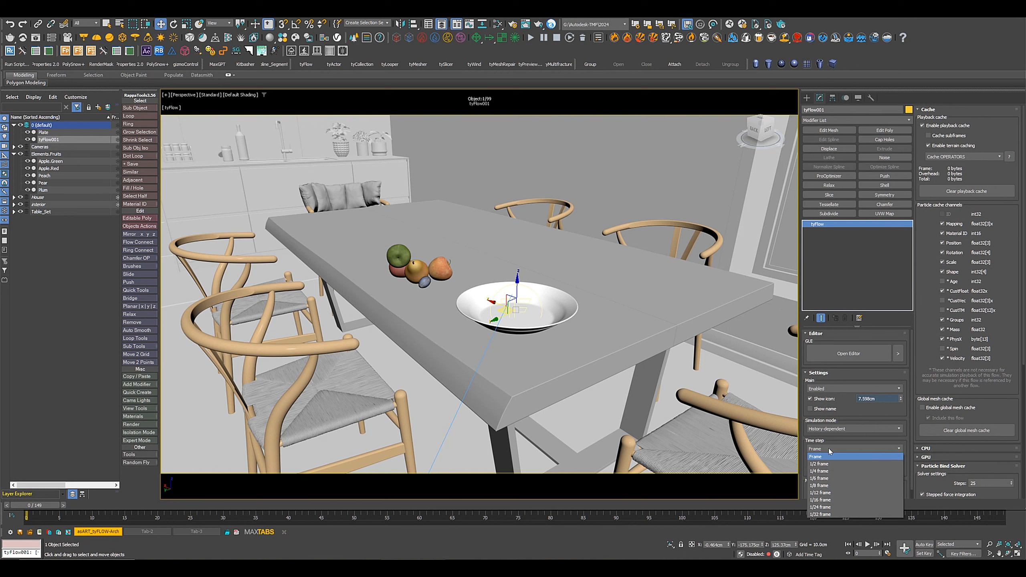
pyautogui.click(827, 470)
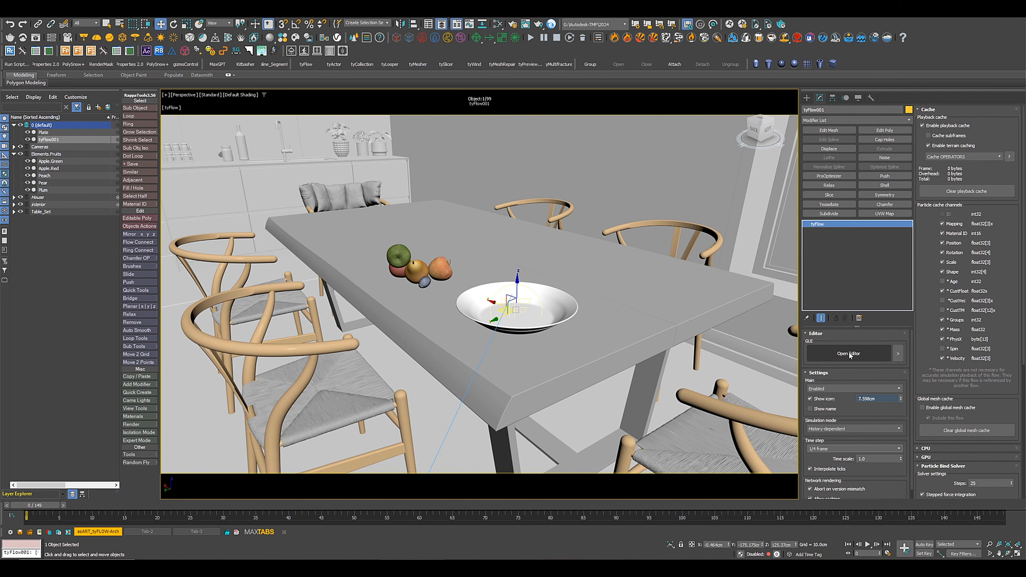
pyautogui.click(848, 354)
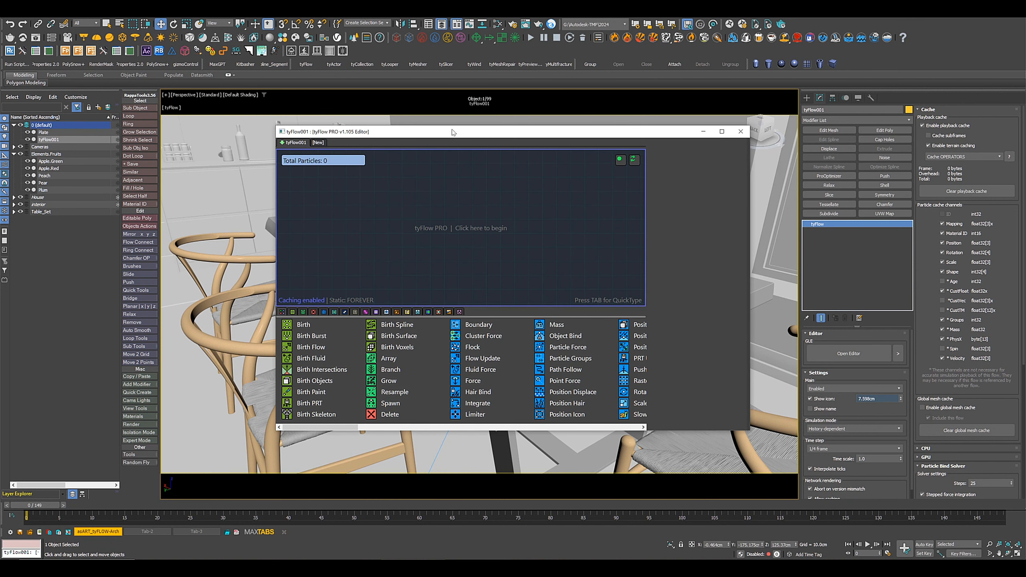
# Step: Create a new event with a Birth operator and set its total to 15 particles
pyautogui.moveTo(451, 131); pyautogui.dragTo(478, 106)
pyautogui.moveTo(352, 297); pyautogui.dragTo(390, 146)
pyautogui.moveTo(323, 243); pyautogui.dragTo(474, 242)
pyautogui.doubleClick(760, 149)
pyautogui.write('15')
# Step: Add a Position Icon operator below Birth and create a new tyIcon for it
pyautogui.scroll(-2, 631, 378)
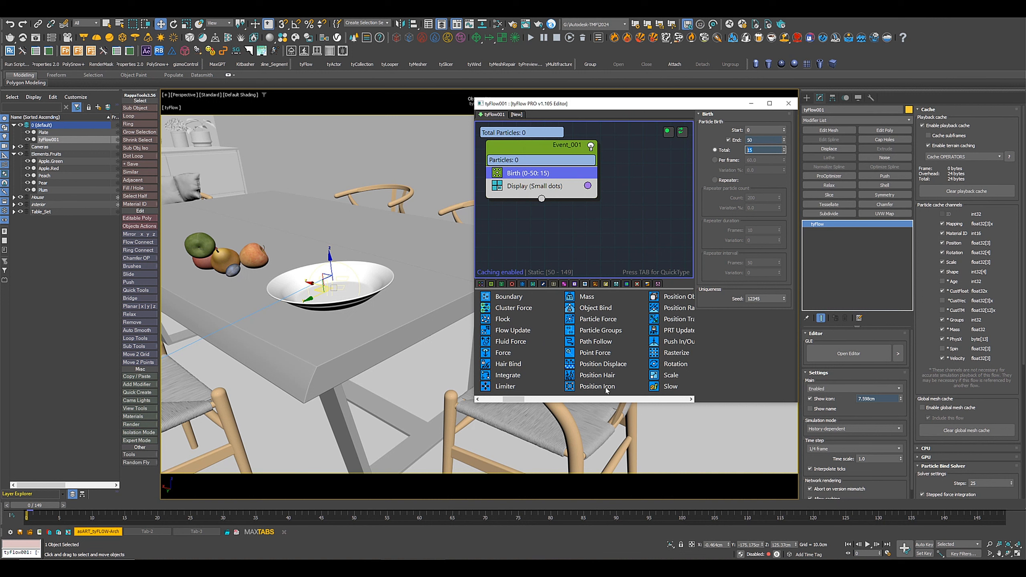
pyautogui.moveTo(604, 386); pyautogui.dragTo(544, 143)
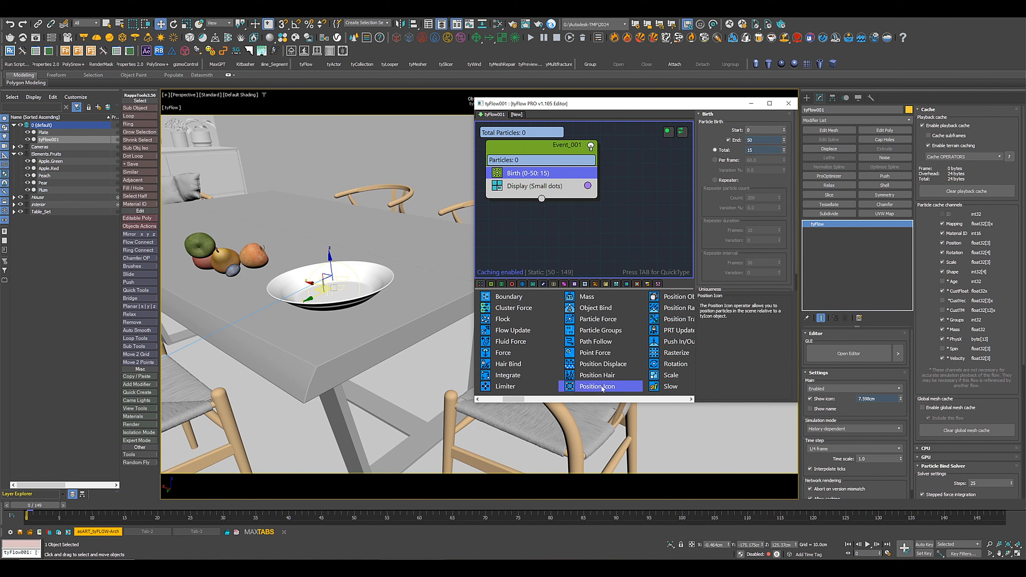
pyautogui.moveTo(603, 388); pyautogui.dragTo(529, 302)
pyautogui.moveTo(545, 180); pyautogui.dragTo(546, 182)
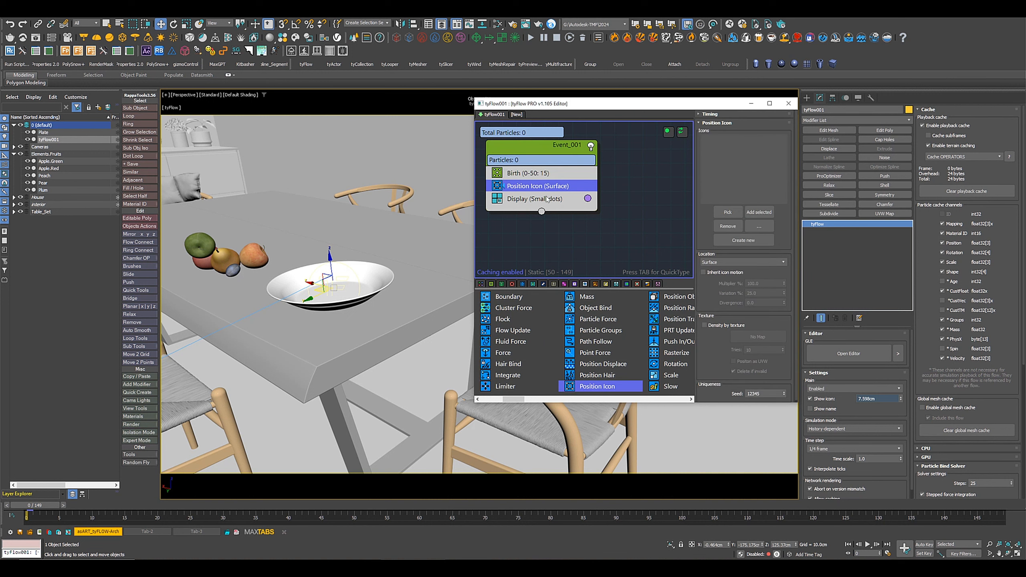
pyautogui.click(744, 240)
# Step: Align the tyIcon's center to the plate's center on X, Y and Z, and raise it above the plate to about Z 147 cm
pyautogui.hotkey('alt', 'a')
pyautogui.click(287, 278)
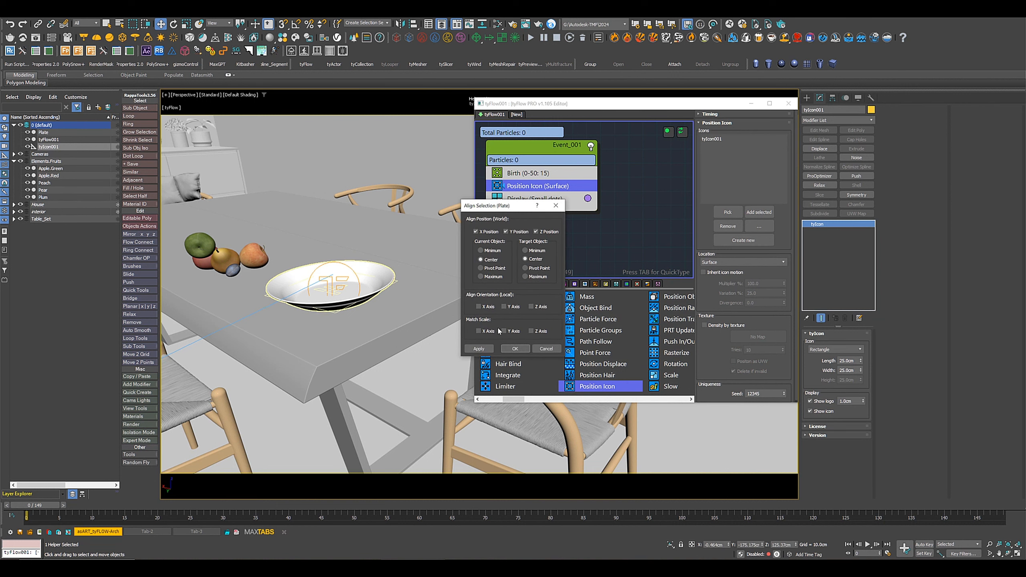
pyautogui.click(515, 350)
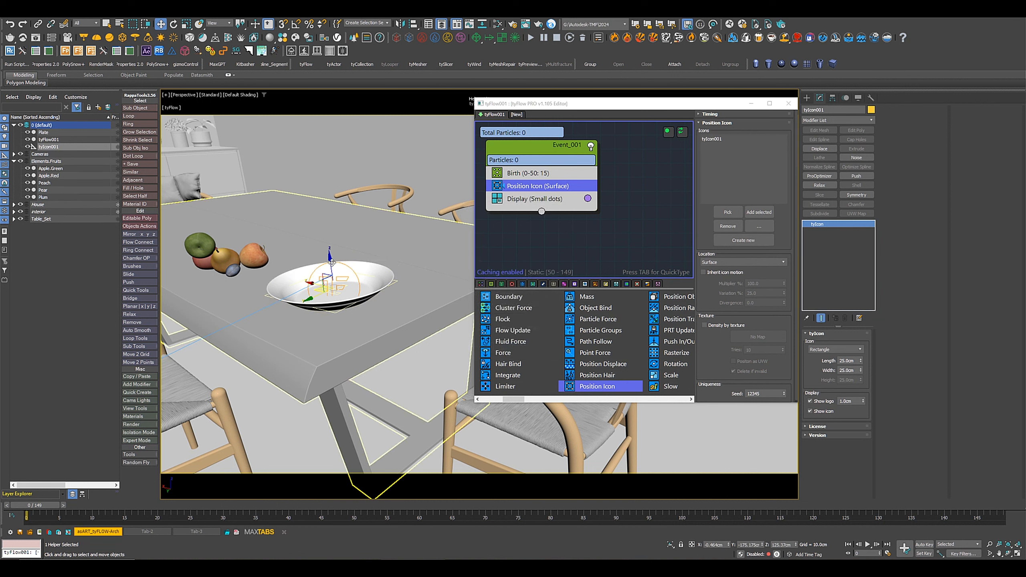
pyautogui.moveTo(329, 257); pyautogui.dragTo(318, 186)
# Step: Change the tyIcon's shape to Circle with a diameter of 20 cm
pyautogui.click(836, 350)
pyautogui.click(828, 364)
pyautogui.moveTo(856, 361); pyautogui.dragTo(785, 358)
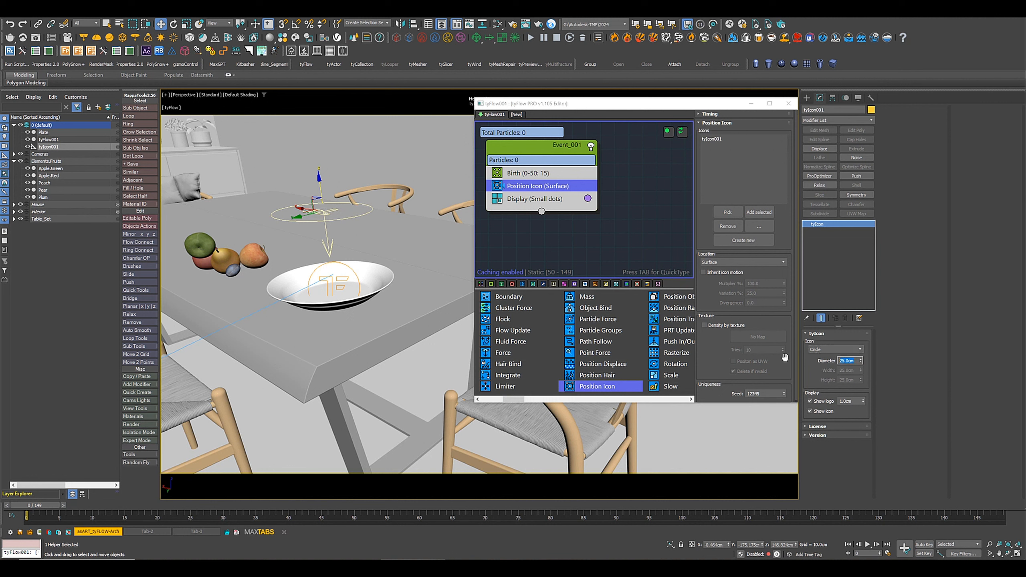
pyautogui.write('20')
pyautogui.press('Return')
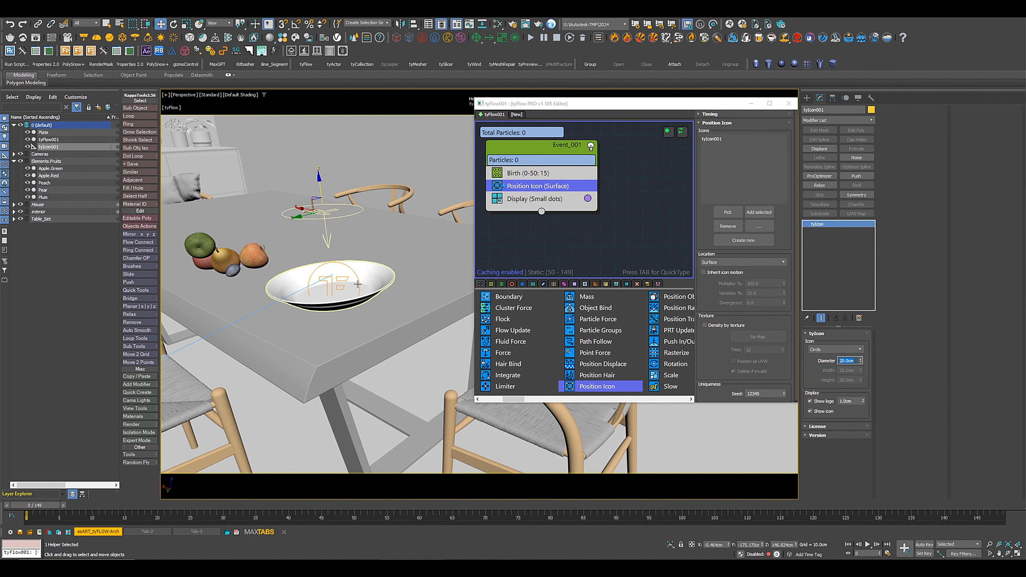
# Step: Add a Shape operator using the five fruits from the Elements.Fruits layer and set the Display operator to Geometry
pyautogui.moveTo(588, 387); pyautogui.dragTo(541, 193)
pyautogui.doubleClick(46, 161)
pyautogui.click(534, 212)
pyautogui.click(743, 130)
pyautogui.moveTo(39, 506); pyautogui.dragTo(19, 402)
pyautogui.press('w')
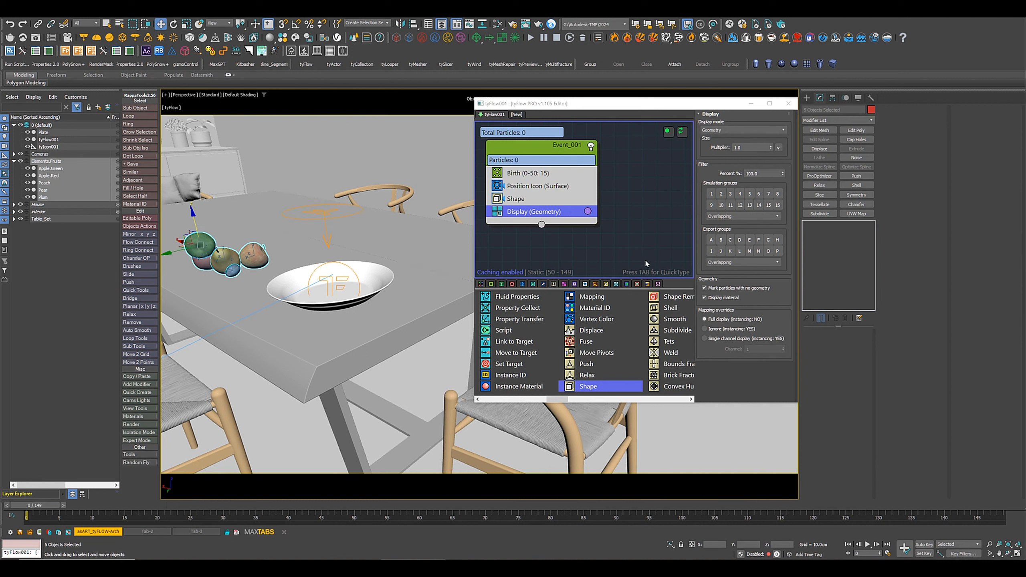
# Step: Add a PhysX Shape operator below Shape and preview the falling fruits on the timeline
pyautogui.hscroll(5, 621, 317)
pyautogui.moveTo(597, 320); pyautogui.dragTo(551, 218)
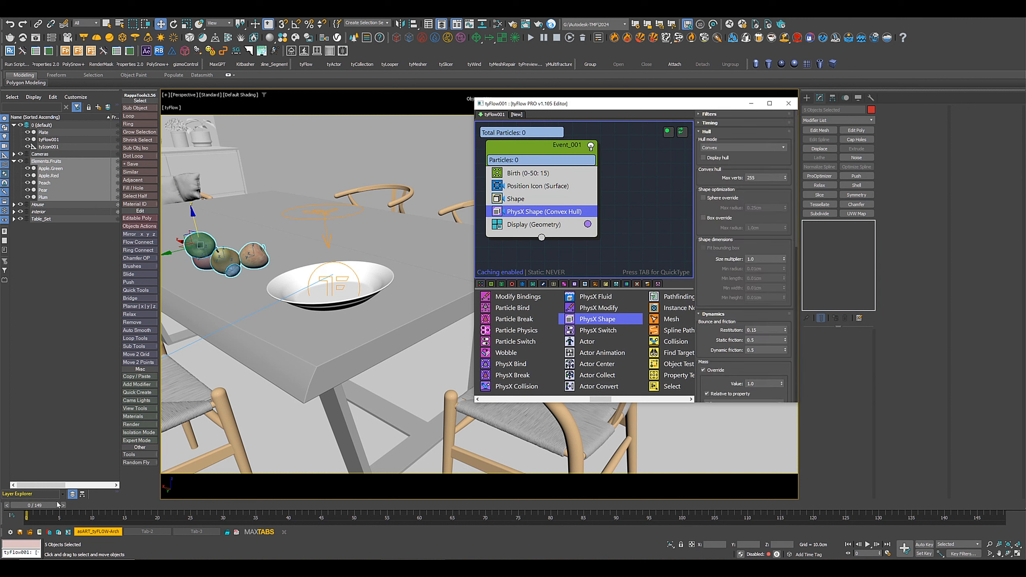
pyautogui.moveTo(34, 506); pyautogui.dragTo(240, 508)
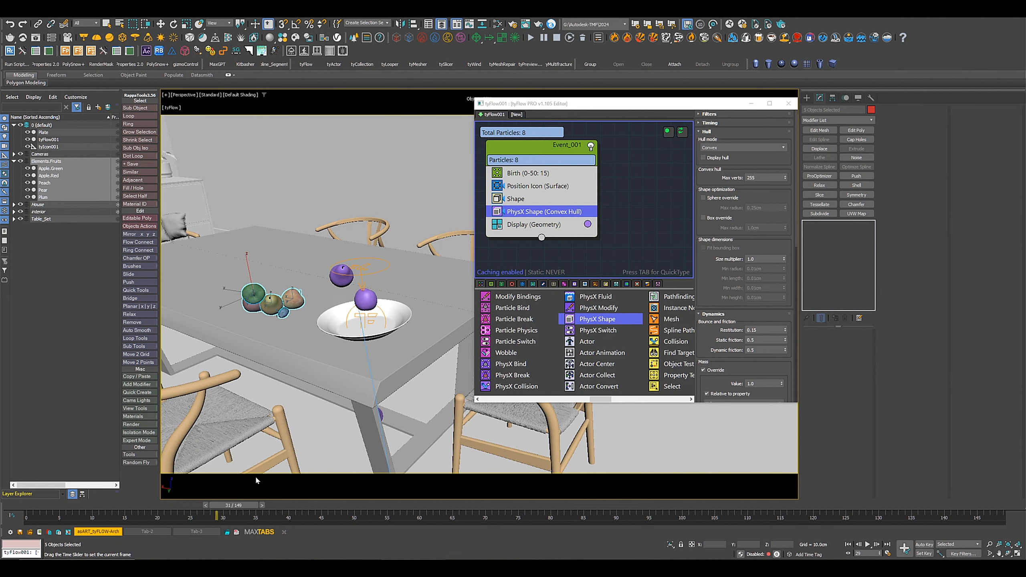
pyautogui.moveTo(256, 481); pyautogui.dragTo(24, 474)
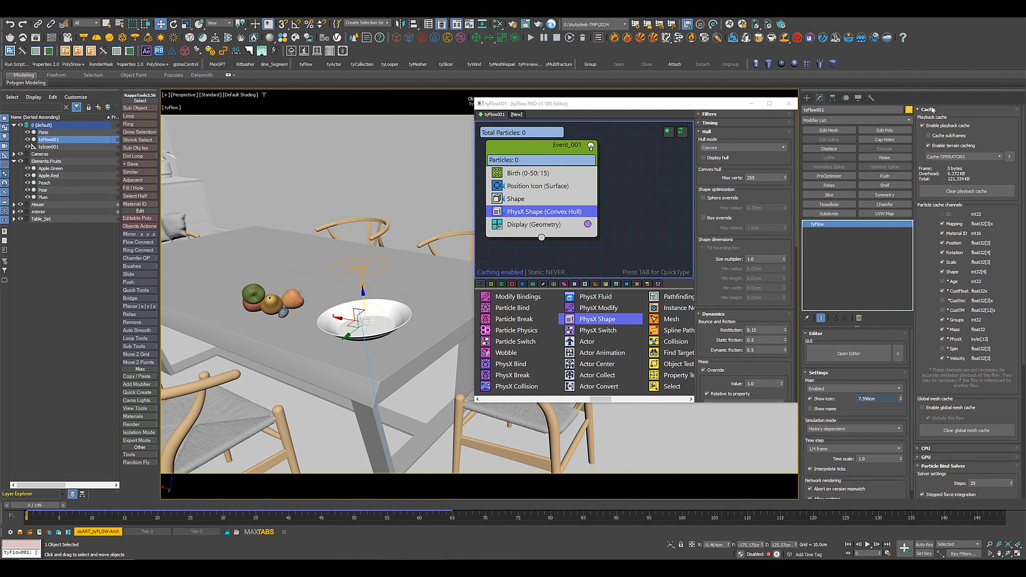
# Step: Show the tyFlow object's PhysX settings and preview the simulation on the timeline
pyautogui.click(931, 109)
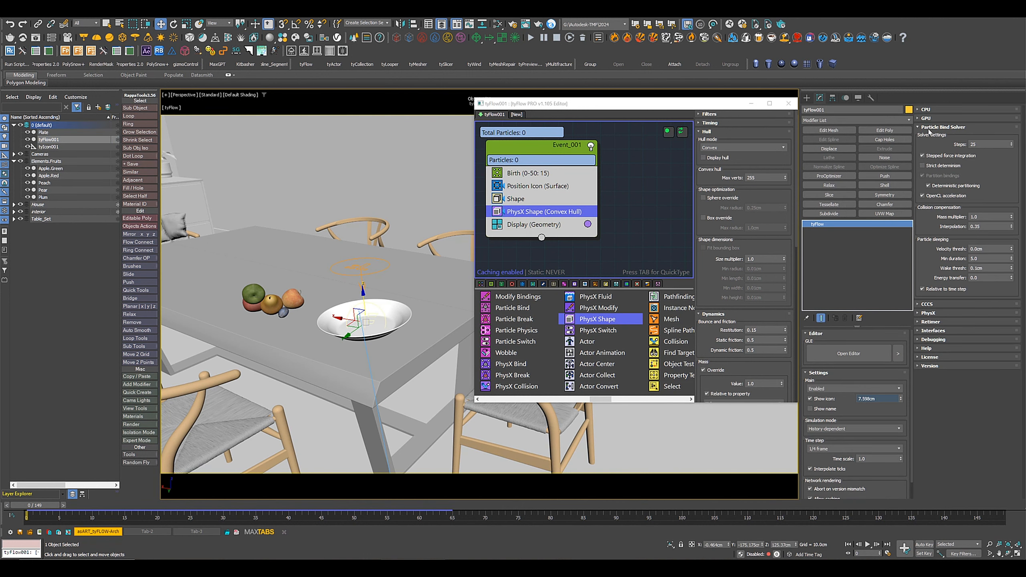
pyautogui.click(931, 128)
pyautogui.click(929, 145)
pyautogui.moveTo(376, 508); pyautogui.dragTo(12, 477)
pyautogui.press('w')
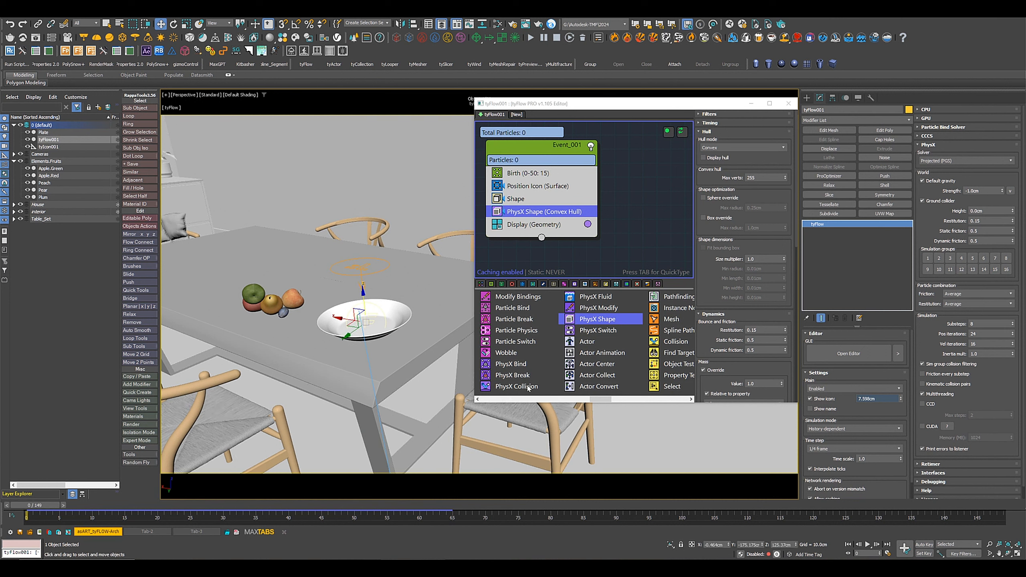
# Step: Add a PhysX Collision operator below PhysX Shape with the Plate and Table as colliders
pyautogui.moveTo(528, 388); pyautogui.dragTo(554, 371)
pyautogui.moveTo(529, 213); pyautogui.dragTo(530, 218)
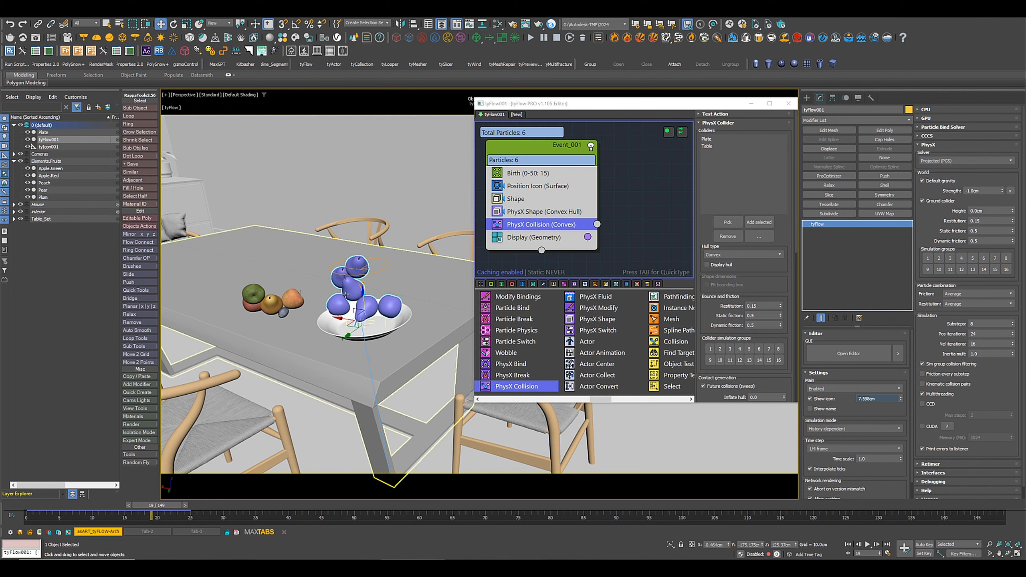
# Step: Display the collision hulls to inspect the plate's collider, and set the PhysX Collision hull type to Mesh
pyautogui.scroll(8, 362, 331)
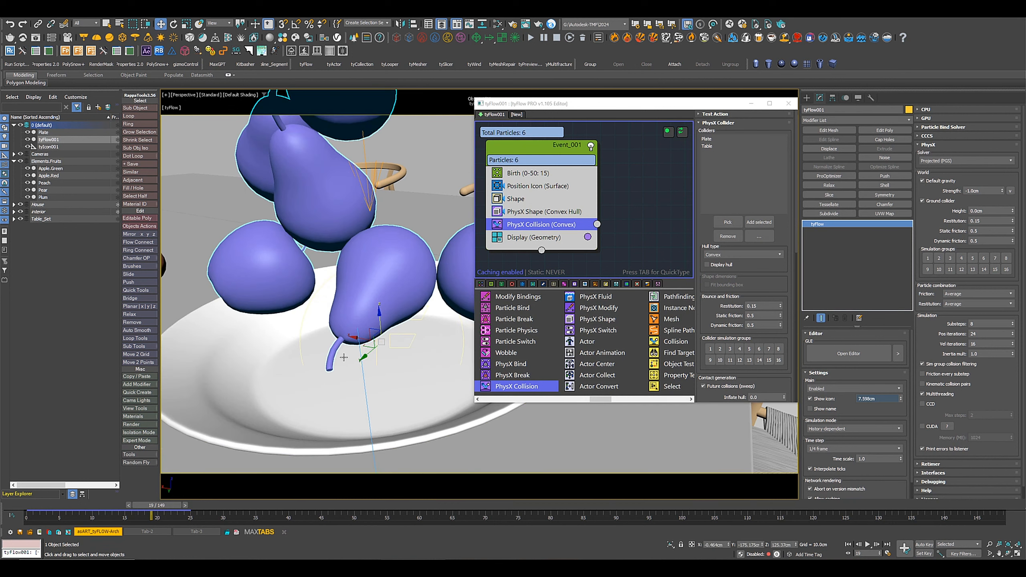
pyautogui.moveTo(362, 330)
pyautogui.keyDown('alt'); pyautogui.mouseDown(button='middle')
pyautogui.moveTo(359, 343)
pyautogui.moveTo(315, 347)
pyautogui.moveTo(374, 344)
pyautogui.mouseUp(button='middle'); pyautogui.keyUp('alt')
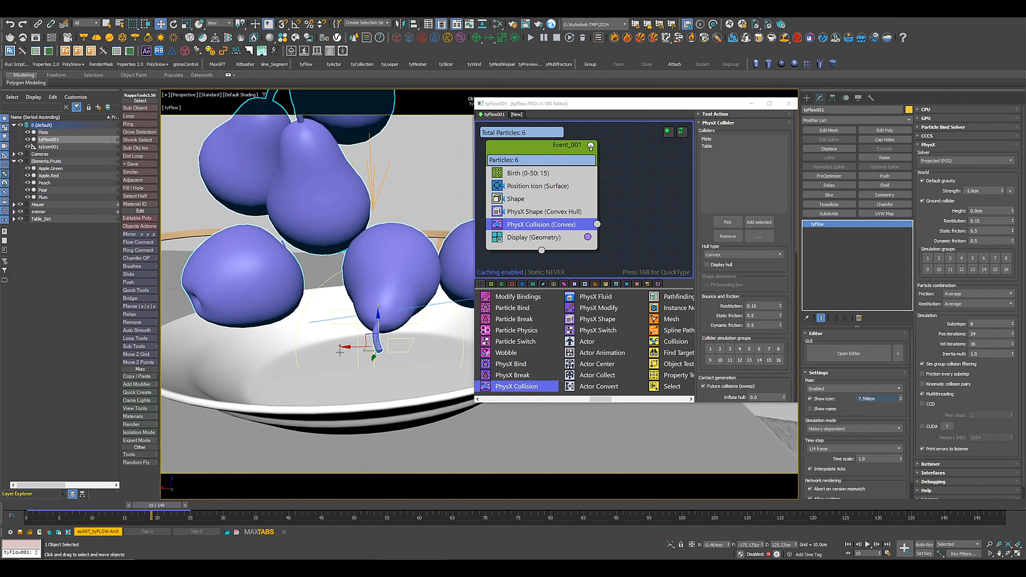
pyautogui.click(708, 264)
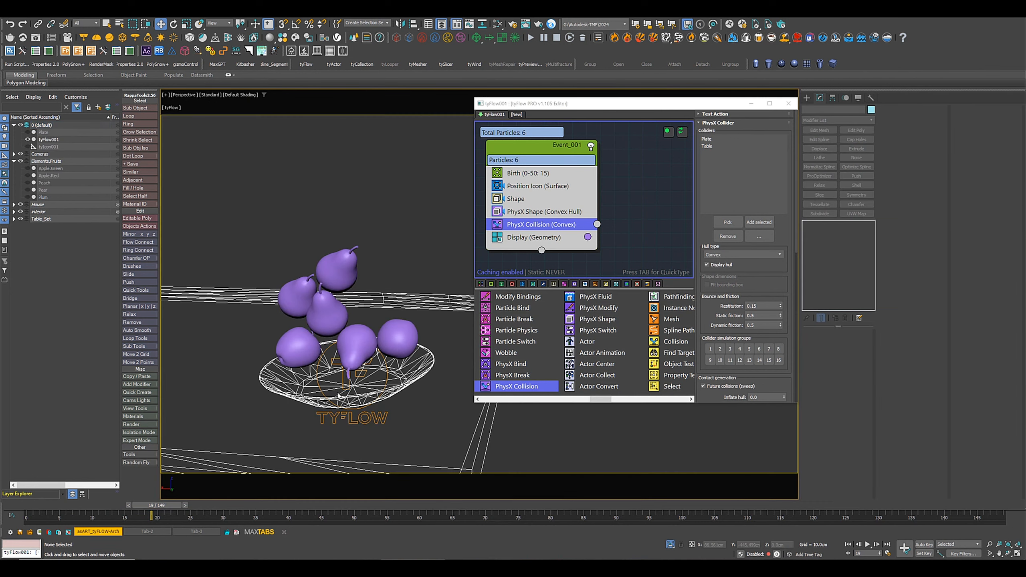
pyautogui.moveTo(338, 397)
pyautogui.mouseDown(button='middle')
pyautogui.moveTo(349, 389)
pyautogui.moveTo(332, 326)
pyautogui.moveTo(330, 401)
pyautogui.mouseUp(button='middle')
pyautogui.scroll(3, 311, 341)
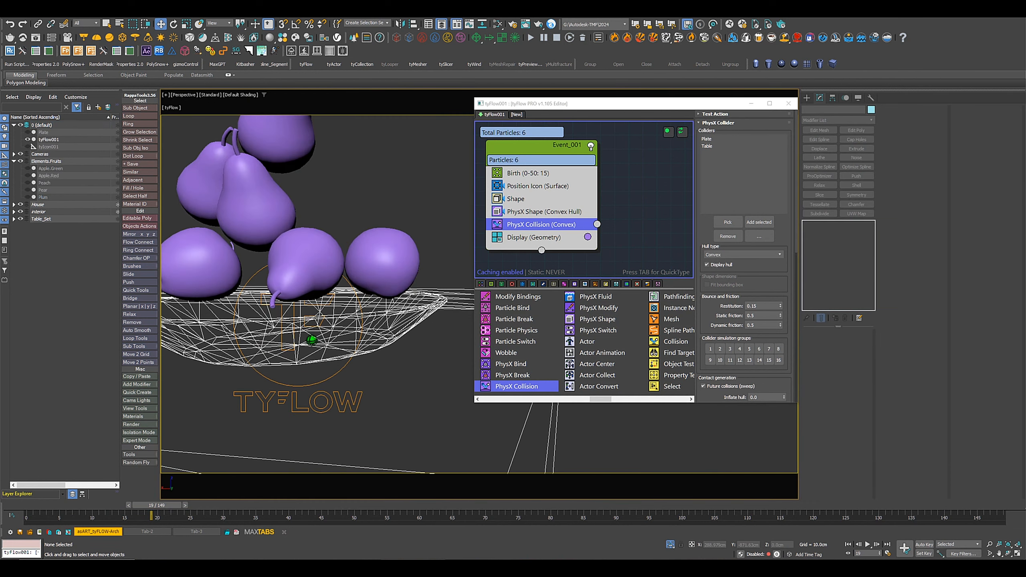
pyautogui.scroll(-3, 312, 341)
pyautogui.moveTo(292, 338); pyautogui.dragTo(324, 379, button='middle')
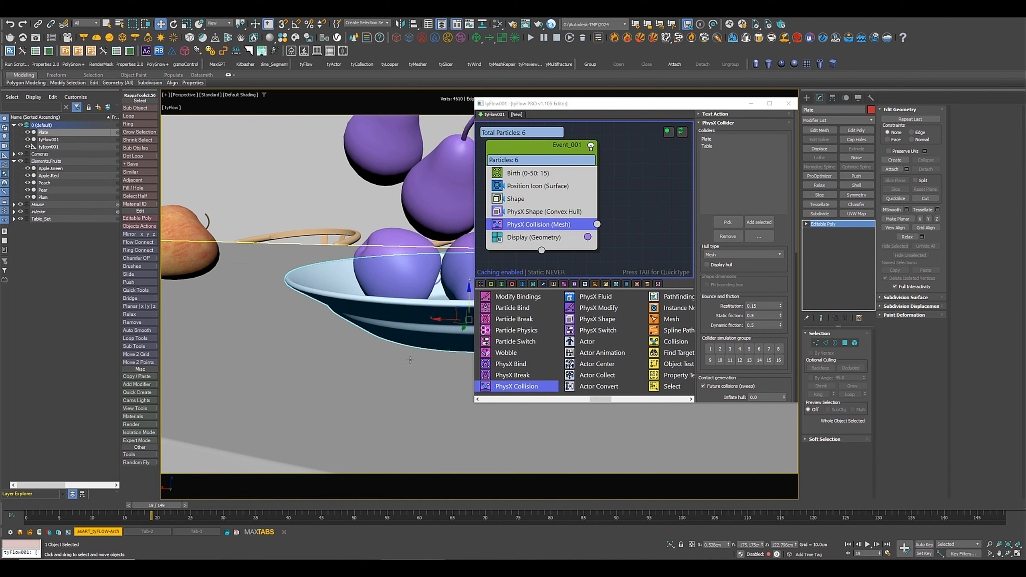
# Step: Preview the simulation up to frame 76 and examine how the fruits settle on the plate and table
pyautogui.keyDown('alt'); pyautogui.moveTo(367, 348); pyautogui.dragTo(347, 426, button='middle'); pyautogui.keyUp('alt')
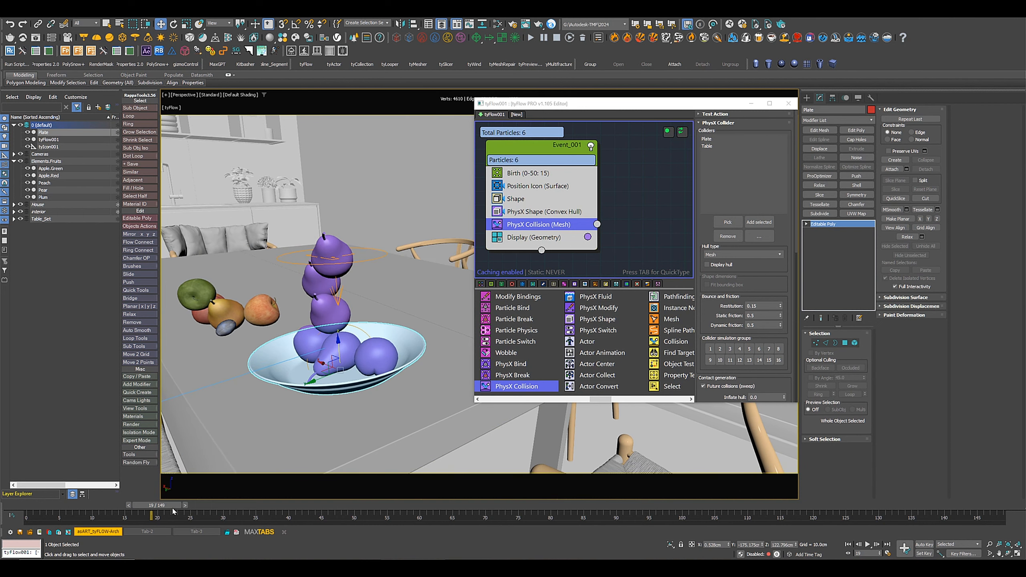
pyautogui.moveTo(172, 512); pyautogui.dragTo(536, 506)
pyautogui.scroll(-3, 371, 413)
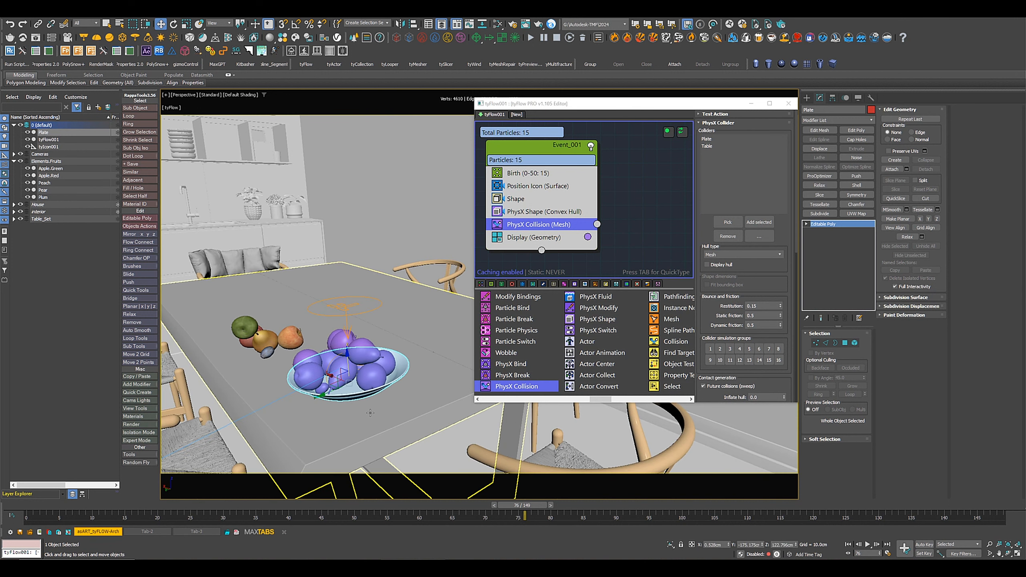
pyautogui.moveTo(370, 407)
pyautogui.keyDown('alt'); pyautogui.mouseDown(button='middle')
pyautogui.moveTo(382, 417)
pyautogui.moveTo(339, 383)
pyautogui.moveTo(337, 414)
pyautogui.moveTo(354, 399)
pyautogui.mouseUp(button='middle'); pyautogui.keyUp('alt')
pyautogui.scroll(-3, 339, 383)
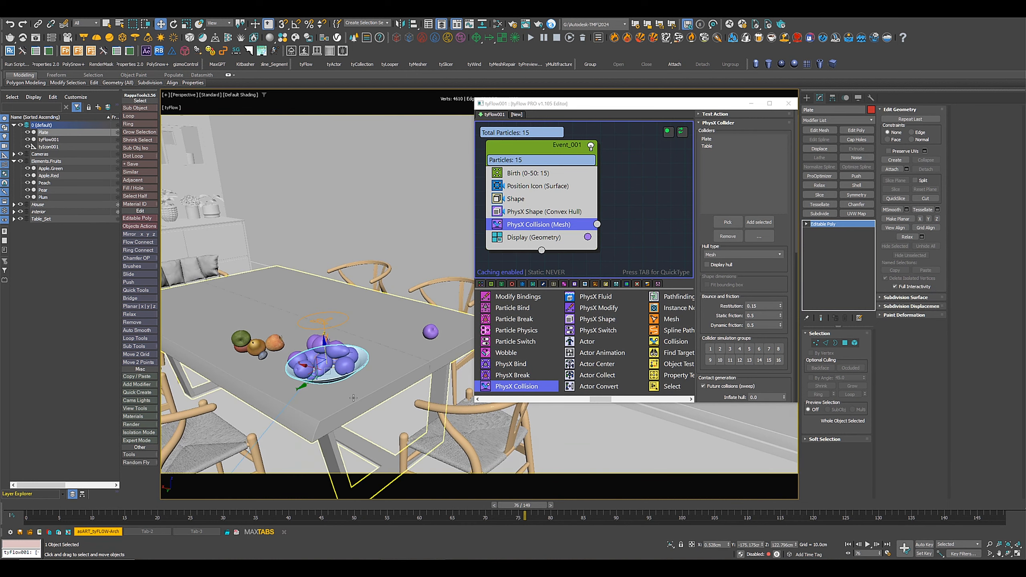
pyautogui.scroll(3, 354, 399)
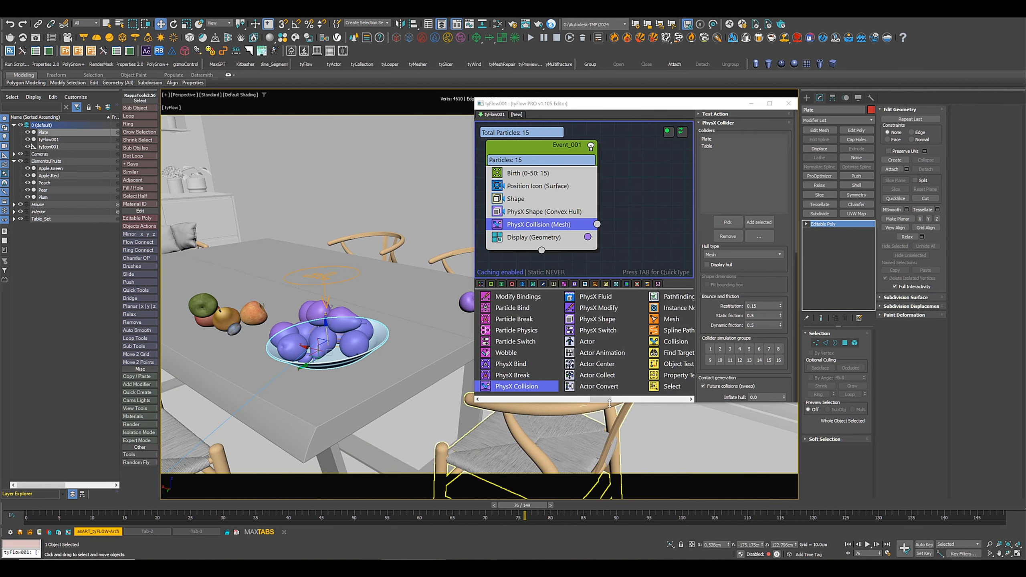
# Step: Add a Slow operator to the event below PhysX Collision
pyautogui.moveTo(588, 399); pyautogui.dragTo(512, 399)
pyautogui.moveTo(586, 386); pyautogui.dragTo(518, 234)
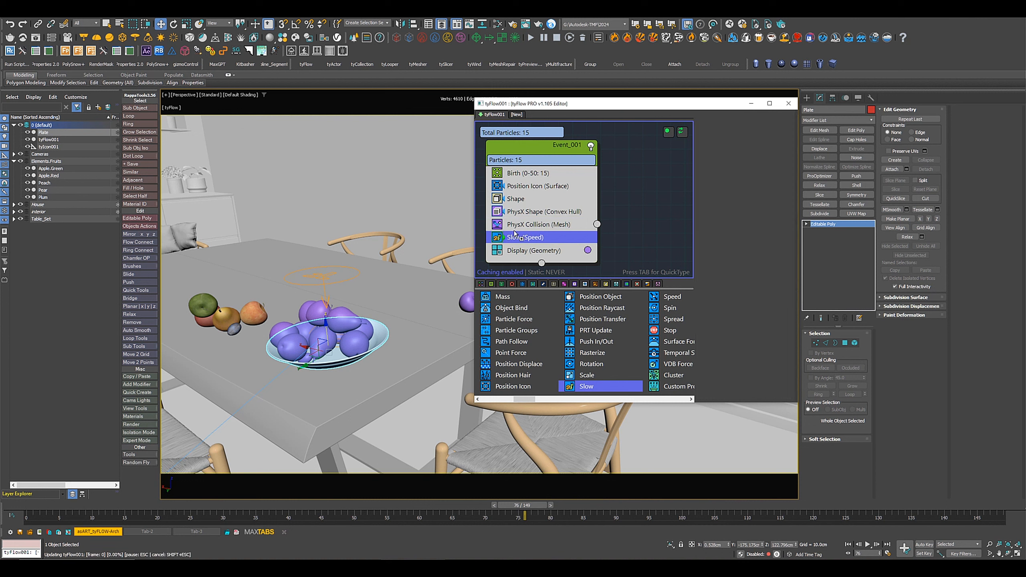
pyautogui.click(701, 218)
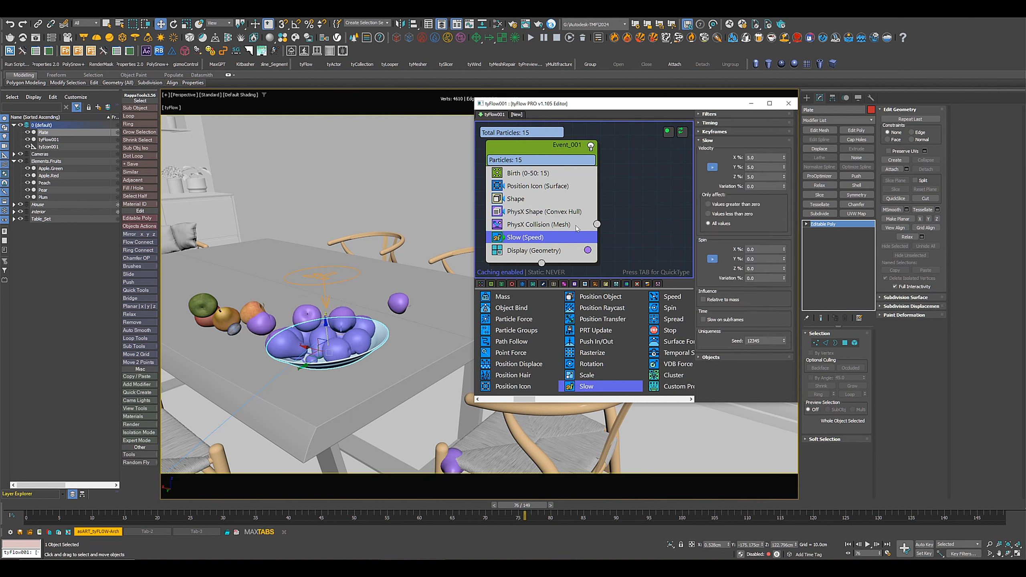
# Step: Set the Birth operator's total to 12 particles and check the pile of fruits on the plate
pyautogui.click(540, 175)
pyautogui.doubleClick(768, 150)
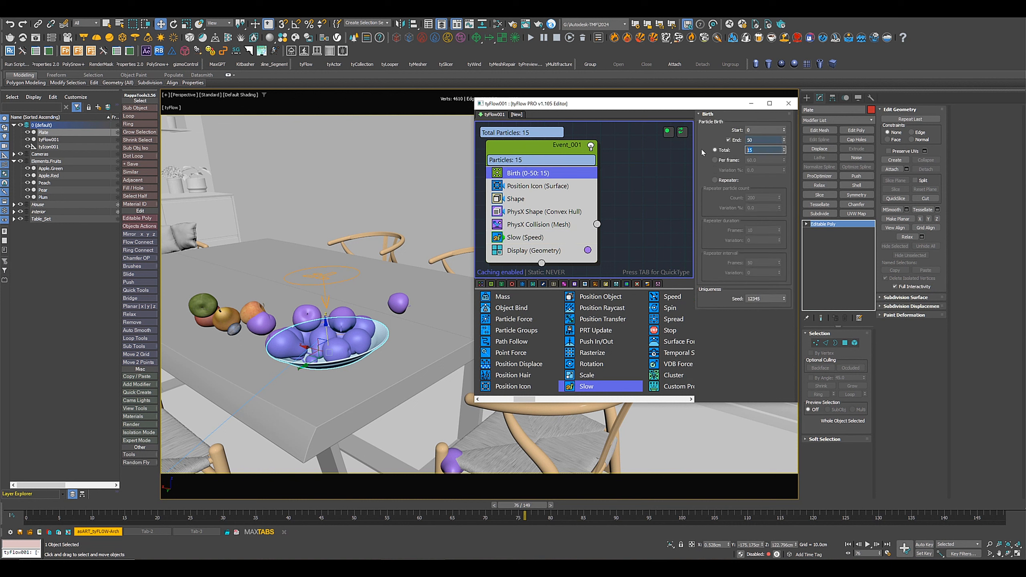
pyautogui.write('12')
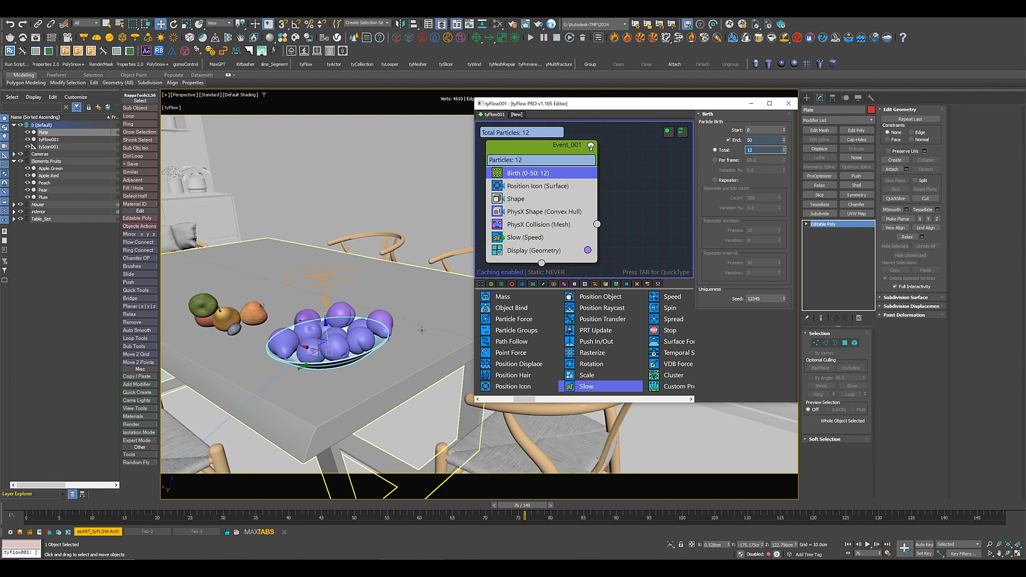
pyautogui.keyDown('alt'); pyautogui.moveTo(420, 328); pyautogui.dragTo(447, 338, button='middle'); pyautogui.keyUp('alt')
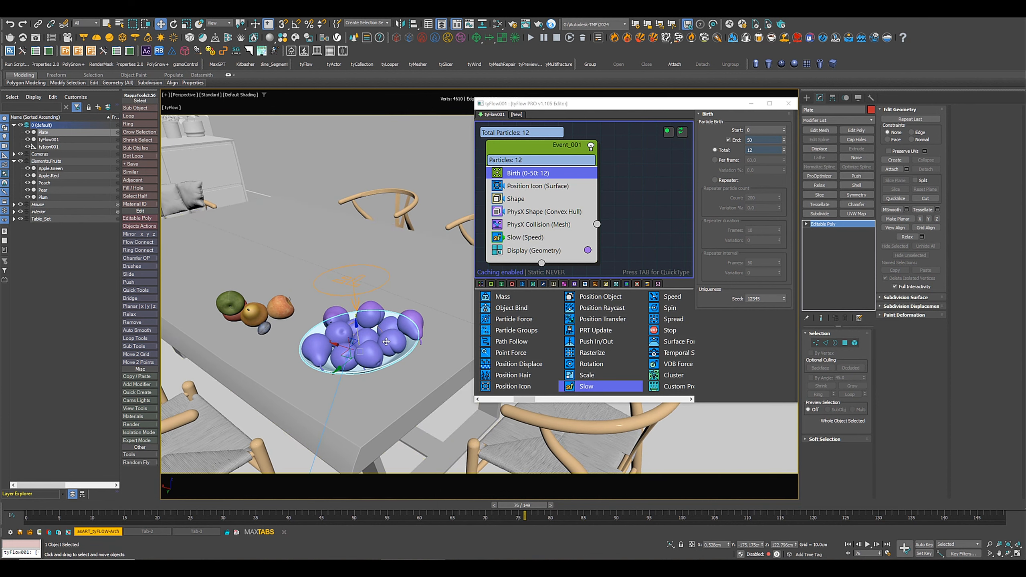
# Step: Load the red apple's material into the Slate Material Editor and open the Fruit Bowl Multi/Sub-Object parameters
pyautogui.click(232, 319)
pyautogui.press('m')
pyautogui.click(287, 150)
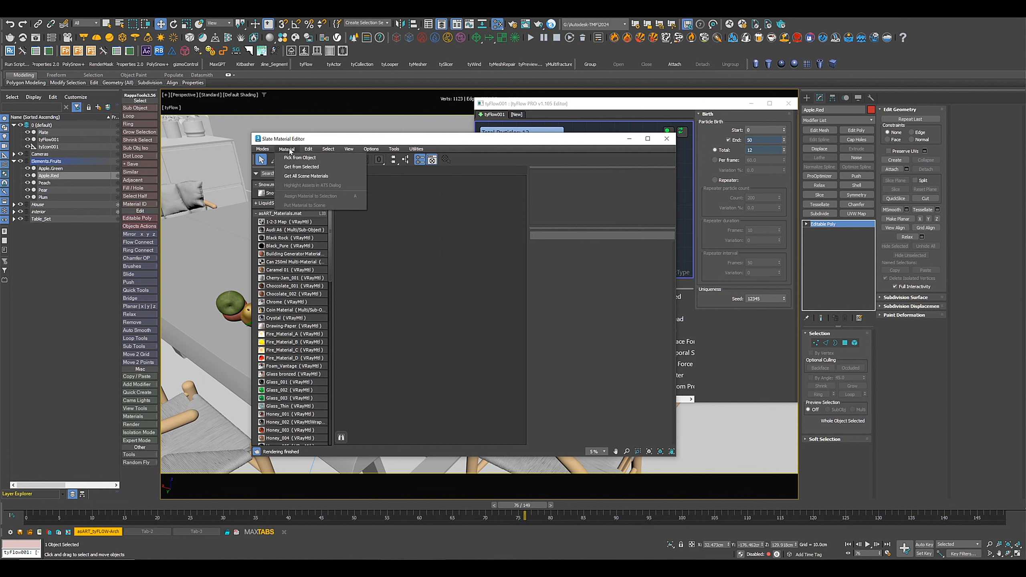
pyautogui.click(301, 167)
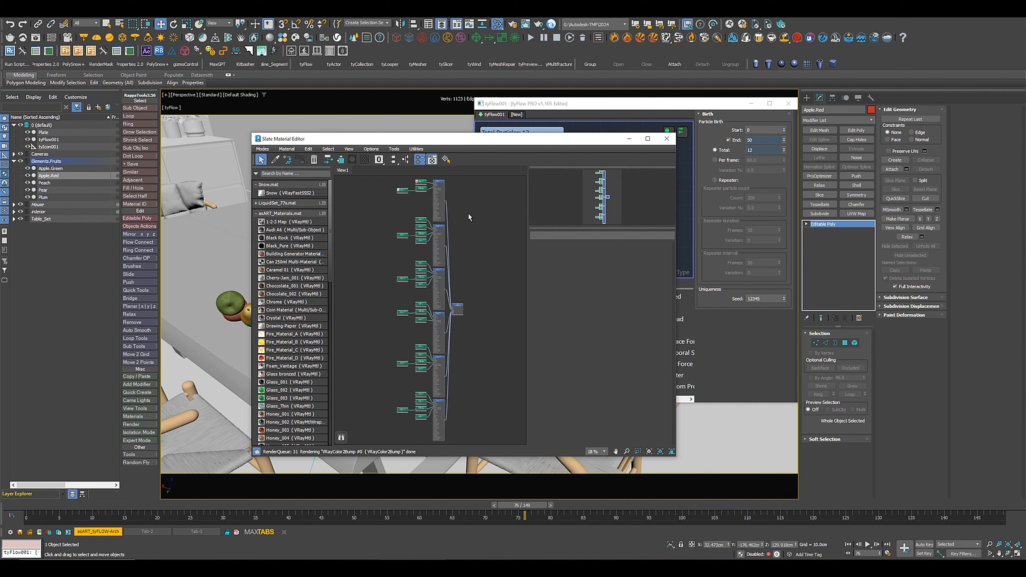
pyautogui.scroll(4, 479, 325)
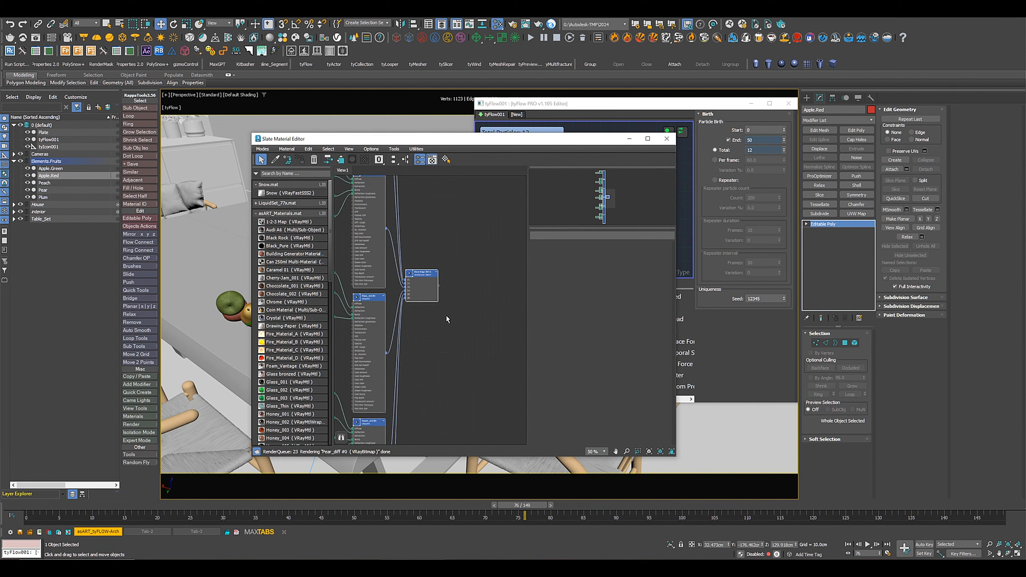
pyautogui.moveTo(448, 319); pyautogui.dragTo(491, 325, button='middle')
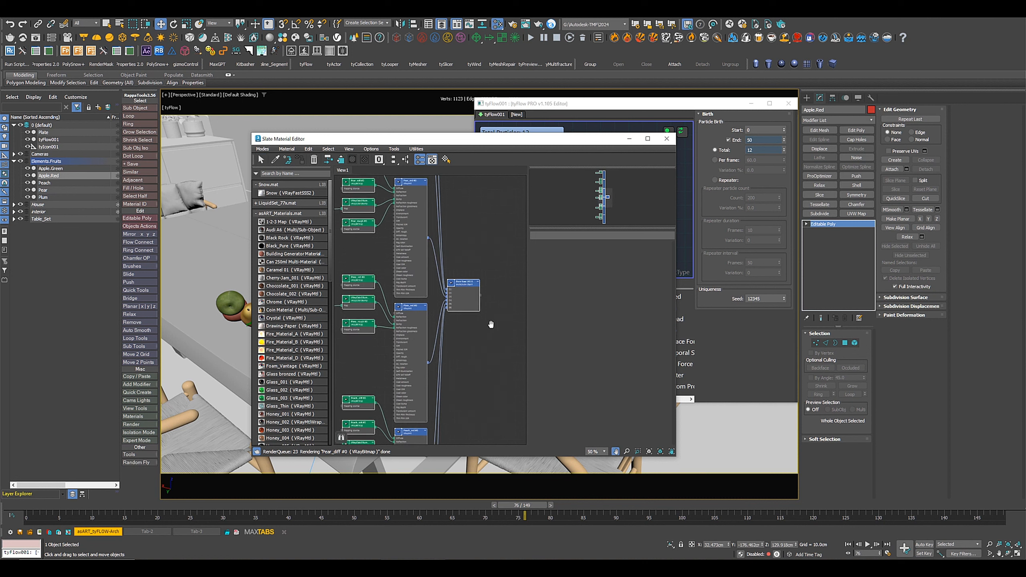
pyautogui.doubleClick(467, 282)
pyautogui.scroll(4, 460, 282)
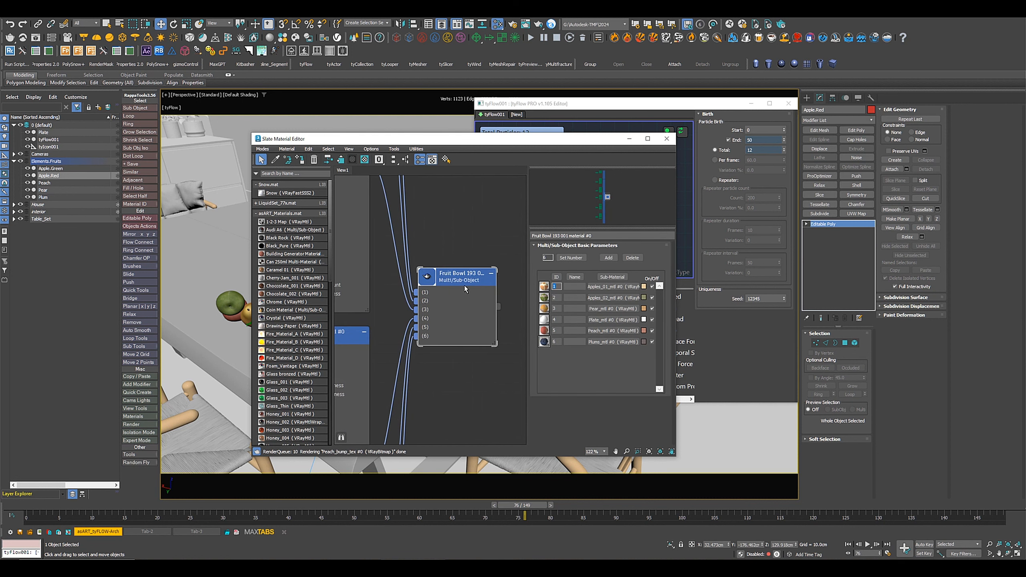
# Step: Apply the Fruit Bowl Multi/Sub-Object material to the tyFlow object and inspect the fruits on the plate
pyautogui.click(667, 139)
pyautogui.click(48, 139)
pyautogui.keyDown('alt'); pyautogui.moveTo(375, 337); pyautogui.dragTo(399, 355, button='middle'); pyautogui.keyUp('alt')
pyautogui.scroll(3, 398, 352)
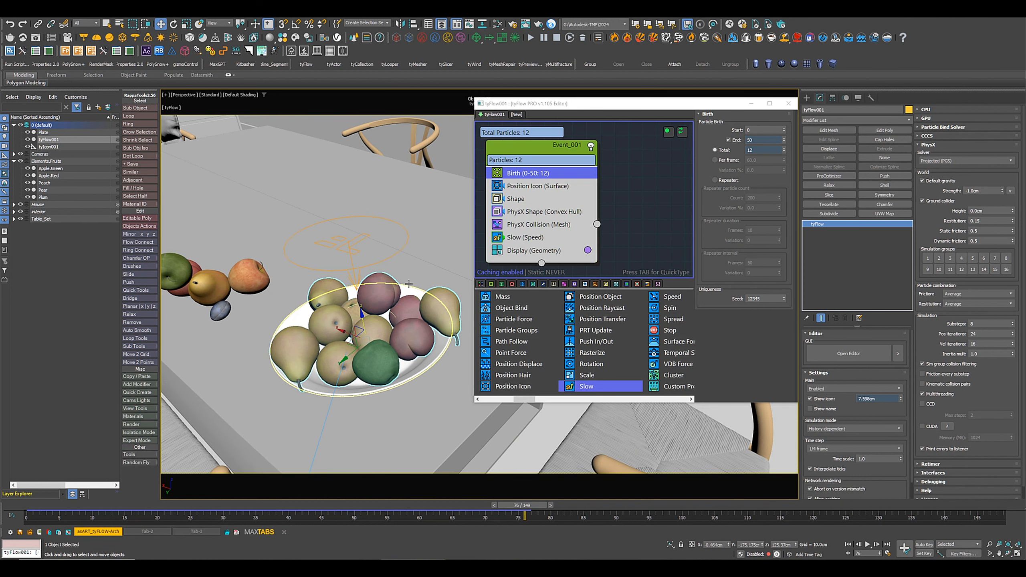
# Step: In the Shape operator, set the green apple's distribution frequency to 50% and the red apple's to 60%
pyautogui.click(518, 199)
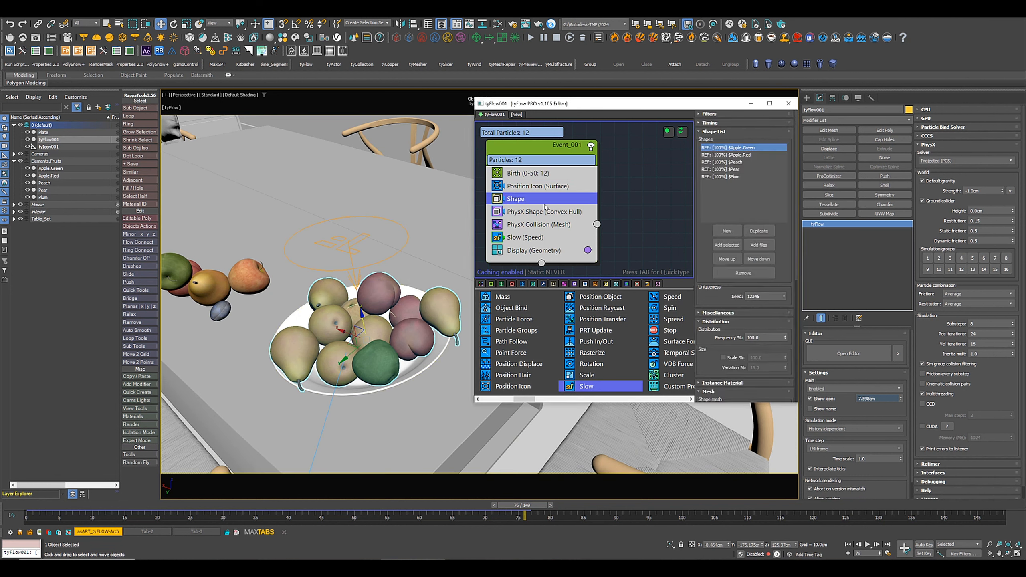
pyautogui.moveTo(770, 338); pyautogui.dragTo(724, 338)
pyautogui.write('50')
pyautogui.press('Return')
pyautogui.click(738, 155)
pyautogui.write('60')
# Step: Set the Shape operator's distribution frequency to 20% for the peach and 15% for the pear
pyautogui.click(736, 162)
pyautogui.moveTo(769, 338); pyautogui.dragTo(717, 332)
pyautogui.write('20')
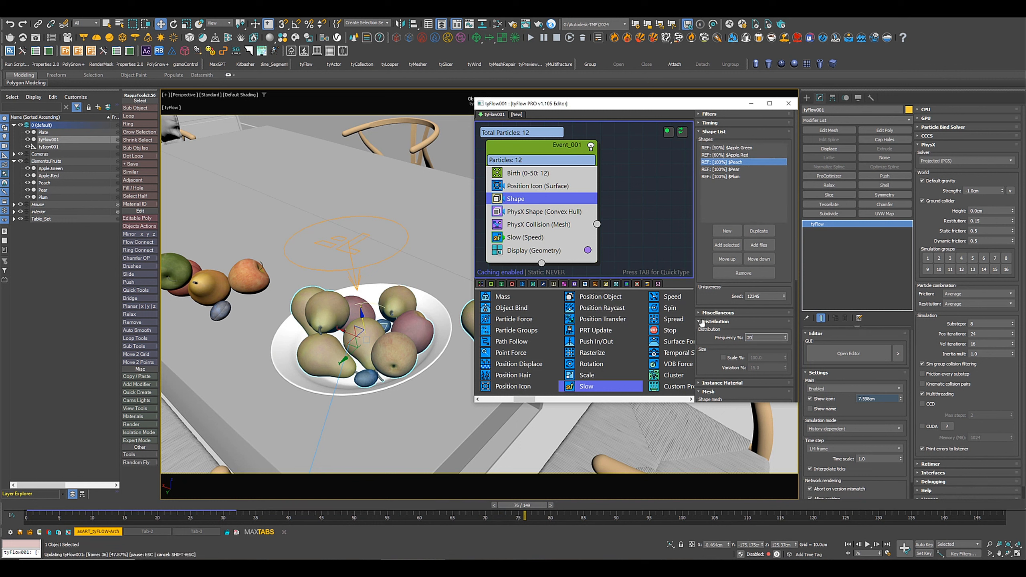
pyautogui.click(732, 169)
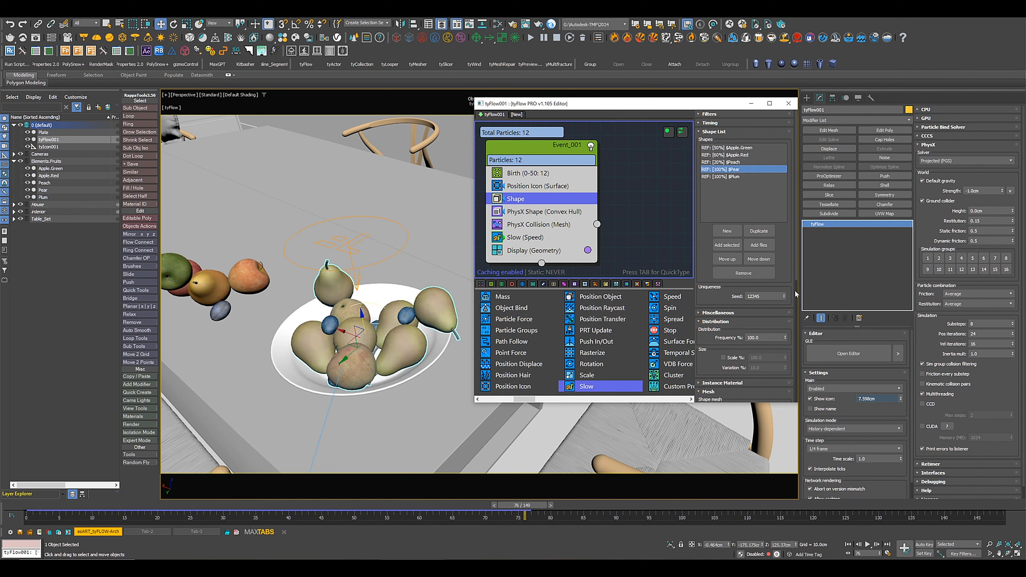
pyautogui.moveTo(772, 338); pyautogui.dragTo(693, 331)
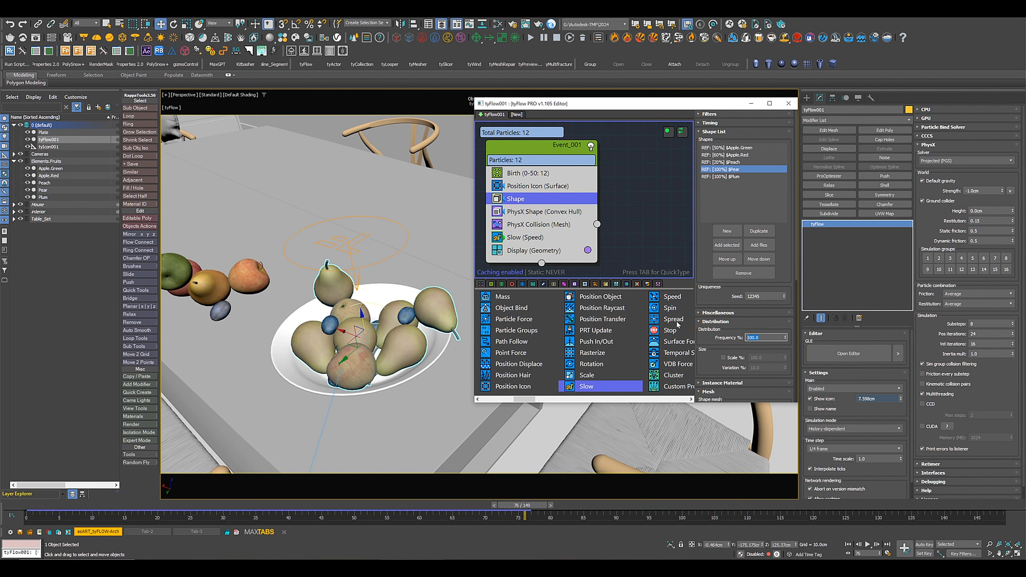
pyautogui.write('15')
pyautogui.press('Return')
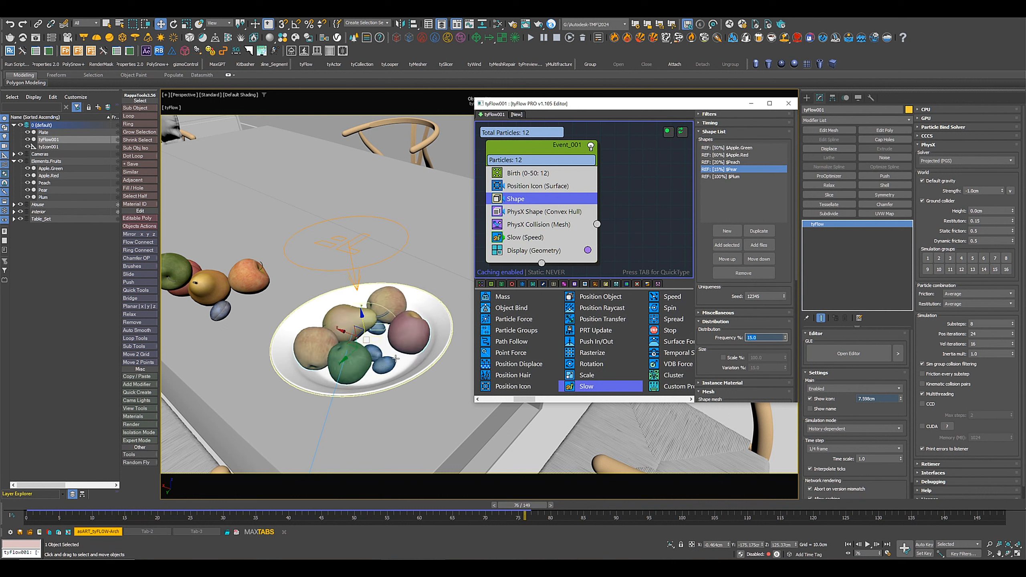
# Step: Set the Birth operator's total to 15 particles and check the fruits on the plate
pyautogui.keyDown('alt'); pyautogui.moveTo(388, 348); pyautogui.dragTo(389, 349, button='middle'); pyautogui.keyUp('alt')
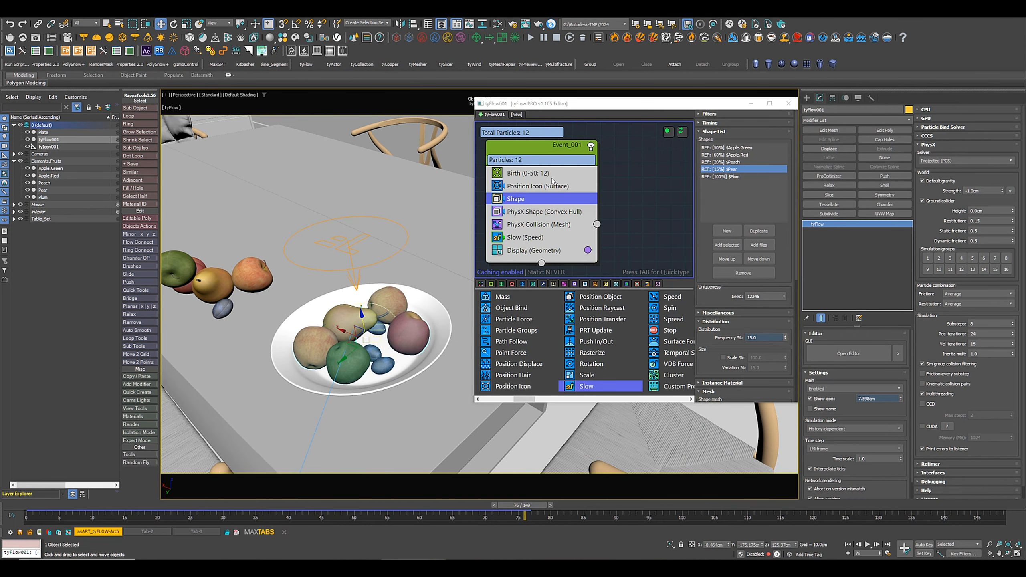
pyautogui.click(527, 173)
pyautogui.doubleClick(763, 149)
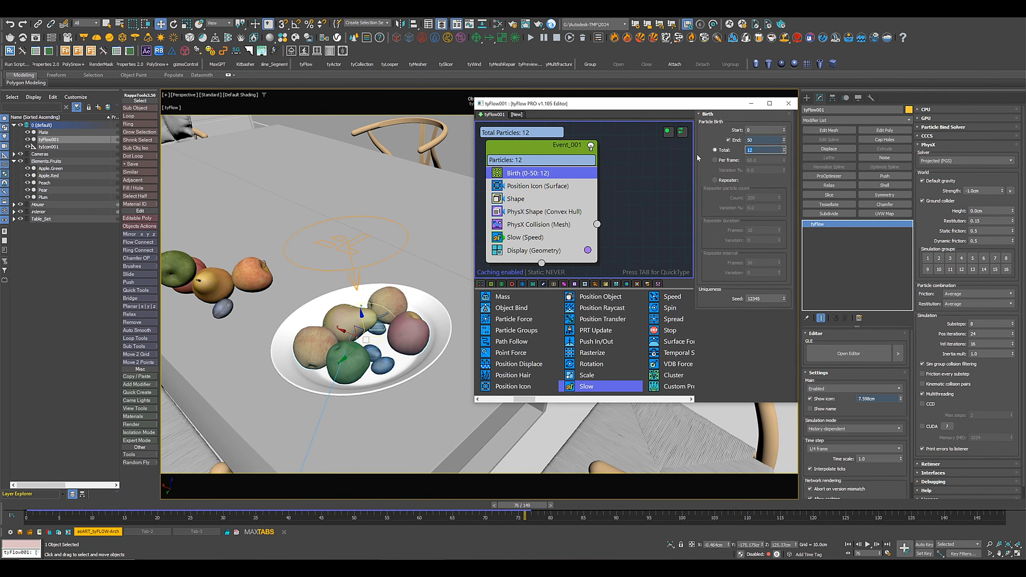
pyautogui.write('15')
pyautogui.moveTo(360, 376)
pyautogui.keyDown('alt'); pyautogui.mouseDown(button='middle')
pyautogui.moveTo(416, 398)
pyautogui.moveTo(388, 390)
pyautogui.moveTo(388, 376)
pyautogui.moveTo(369, 377)
pyautogui.mouseUp(button='middle'); pyautogui.keyUp('alt')
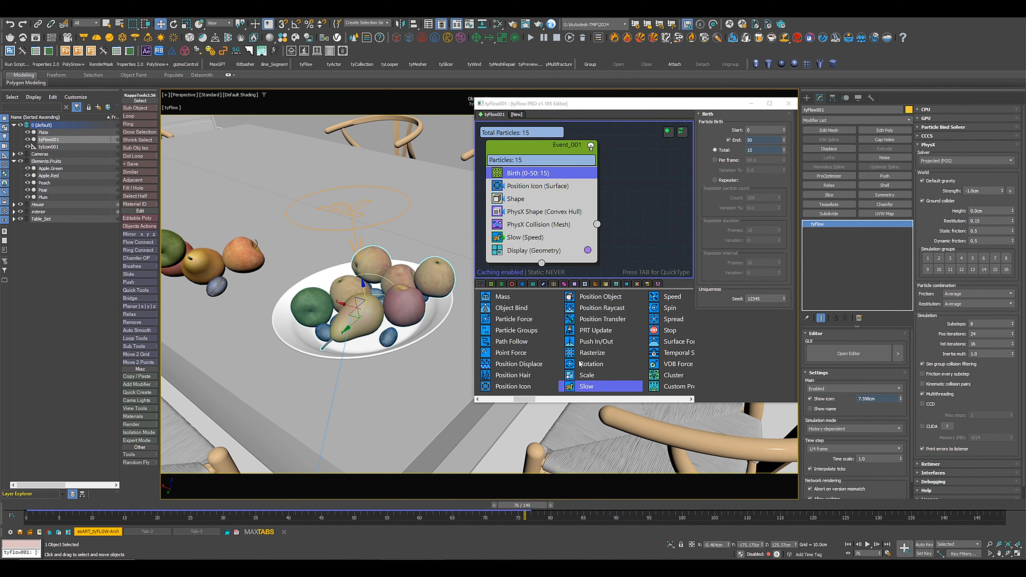
# Step: Add a Rotation operator directly below Shape and raise its uniqueness seed to 12351 to vary the fruit arrangement
pyautogui.moveTo(584, 367); pyautogui.dragTo(507, 207)
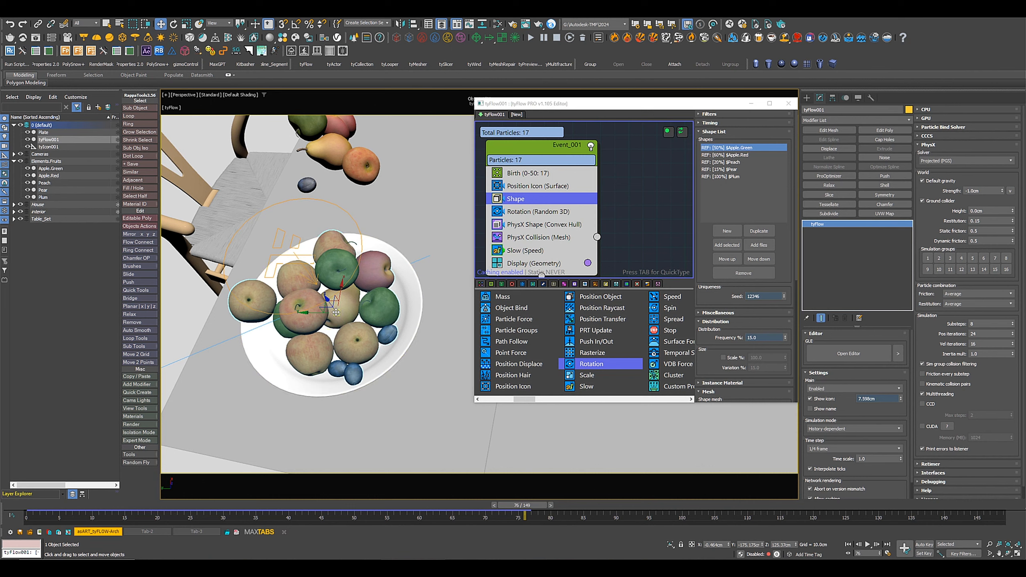
pyautogui.keyDown('alt'); pyautogui.moveTo(319, 301); pyautogui.dragTo(299, 292, button='middle'); pyautogui.keyUp('alt')
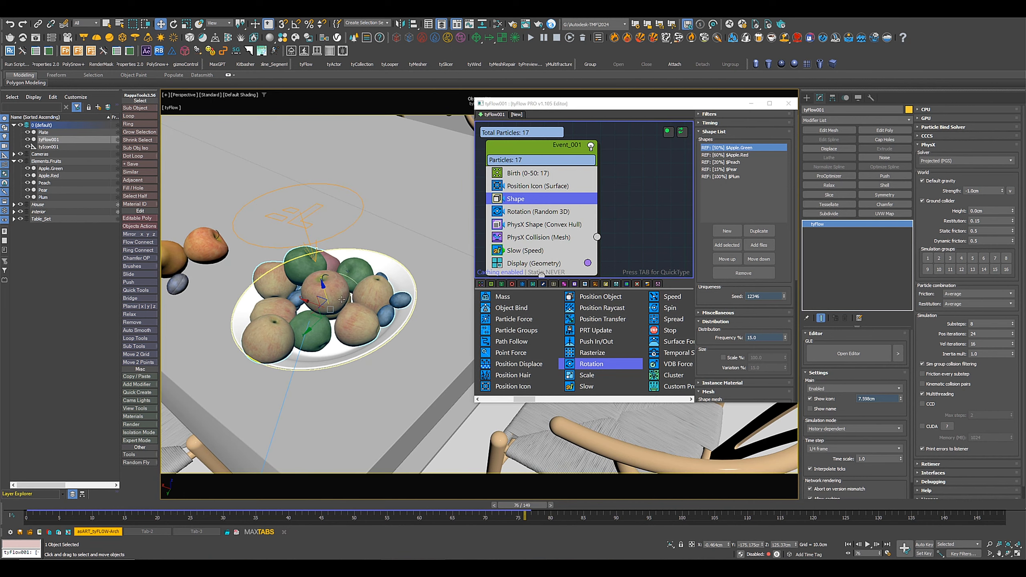
pyautogui.click(555, 211)
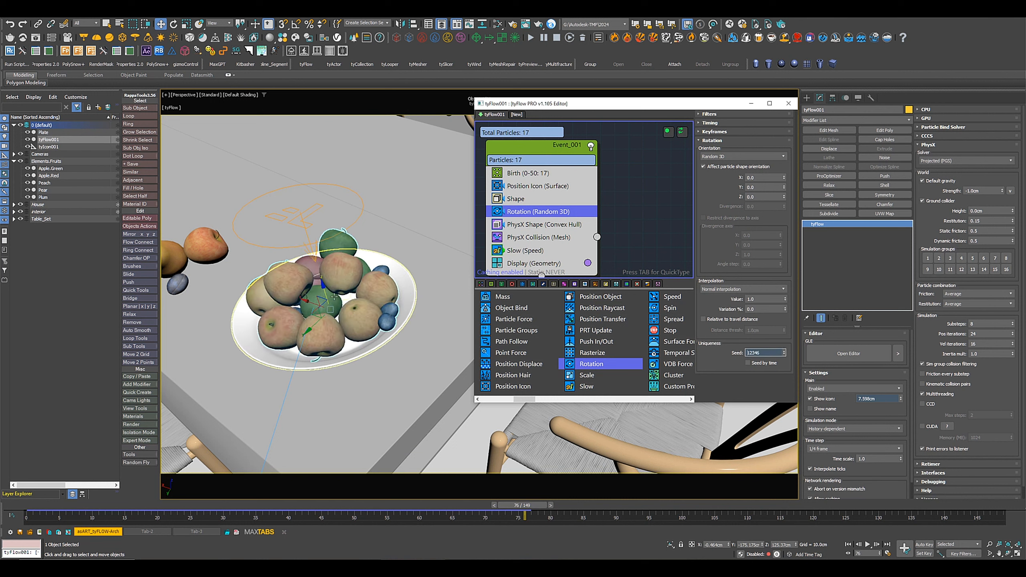
pyautogui.click(785, 351)
pyautogui.click(785, 351)
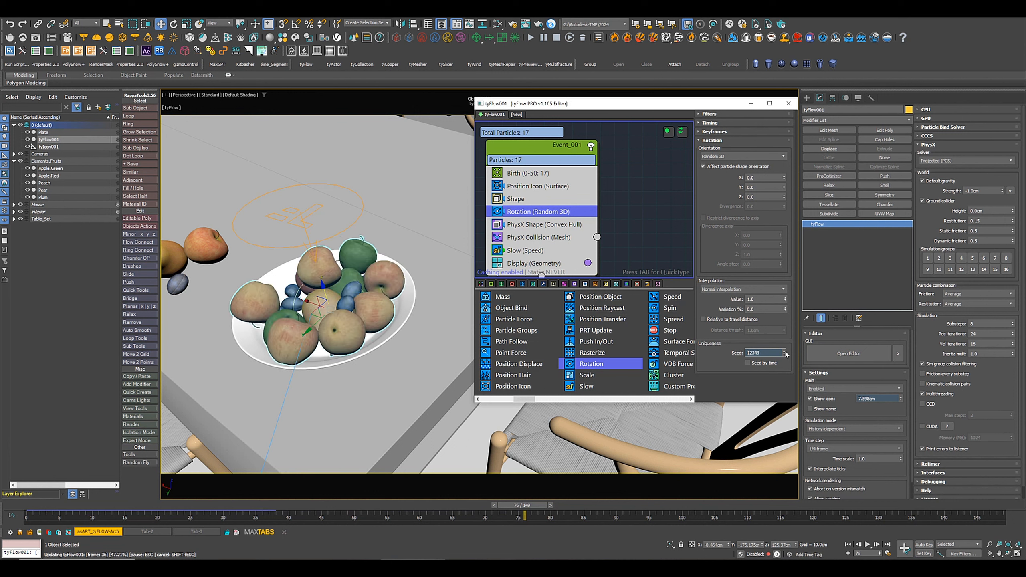
pyautogui.click(784, 351)
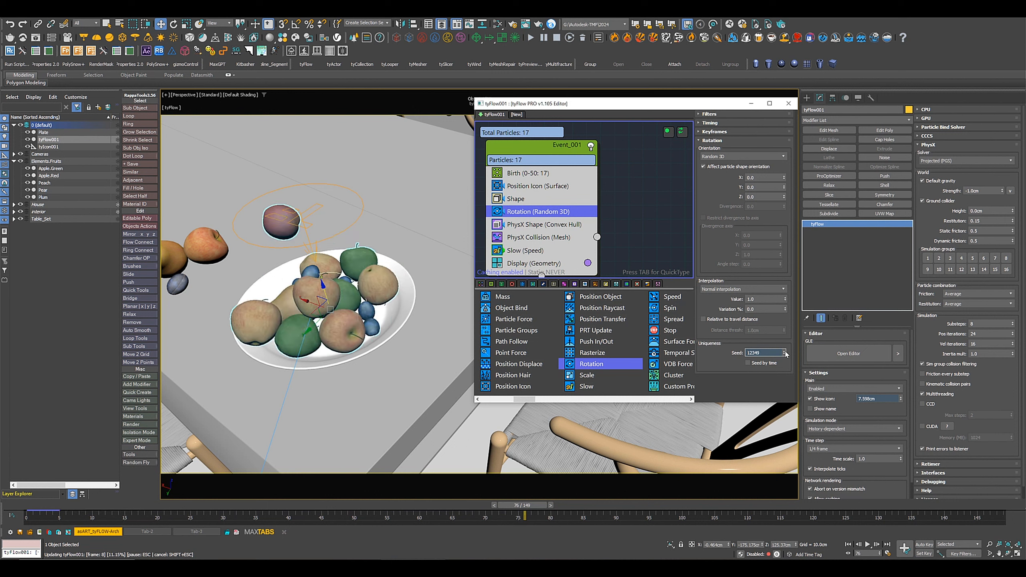
pyautogui.click(784, 352)
pyautogui.click(785, 351)
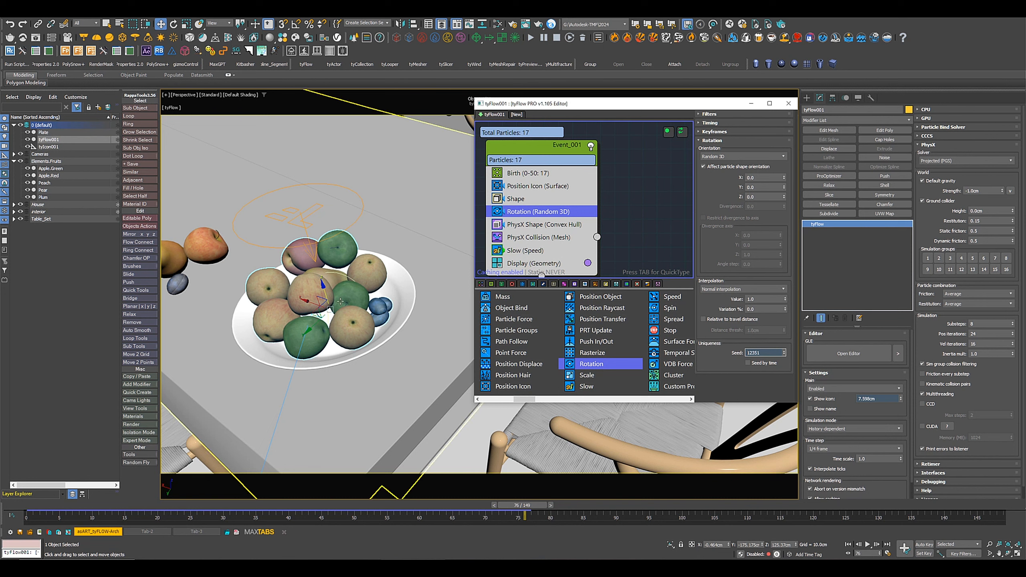
# Step: Advance the simulation to frame 149 and examine how the fruits rest in the plate from several angles
pyautogui.keyDown('alt'); pyautogui.moveTo(337, 302); pyautogui.dragTo(252, 285, button='middle'); pyautogui.keyUp('alt')
pyautogui.moveTo(527, 507); pyautogui.dragTo(1006, 519)
pyautogui.keyDown('alt'); pyautogui.moveTo(352, 316); pyautogui.dragTo(318, 341, button='middle'); pyautogui.keyUp('alt')
pyautogui.press('w')
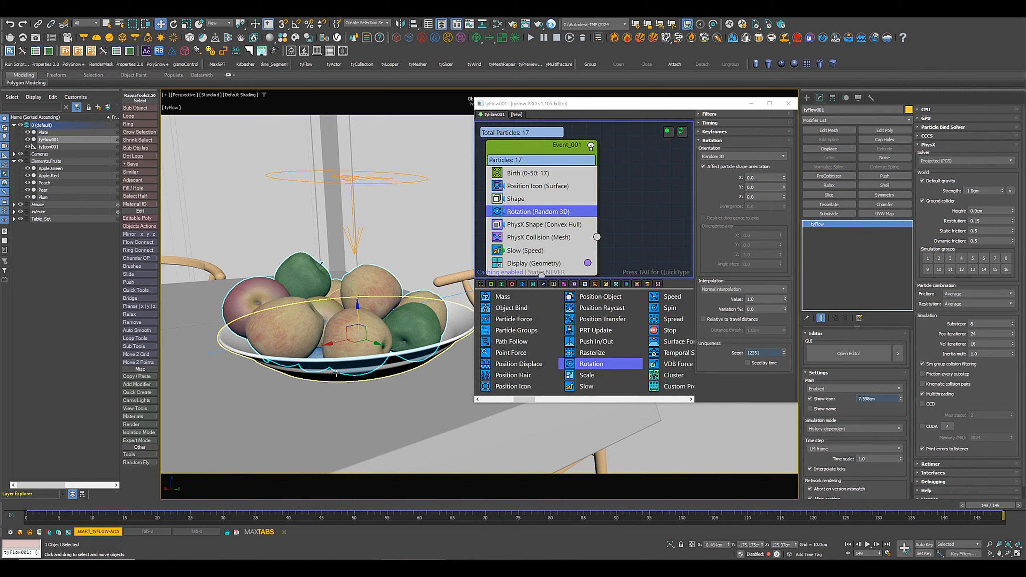
pyautogui.scroll(-5, 336, 370)
pyautogui.keyDown('alt'); pyautogui.moveTo(366, 369); pyautogui.dragTo(358, 388, button='middle'); pyautogui.keyUp('alt')
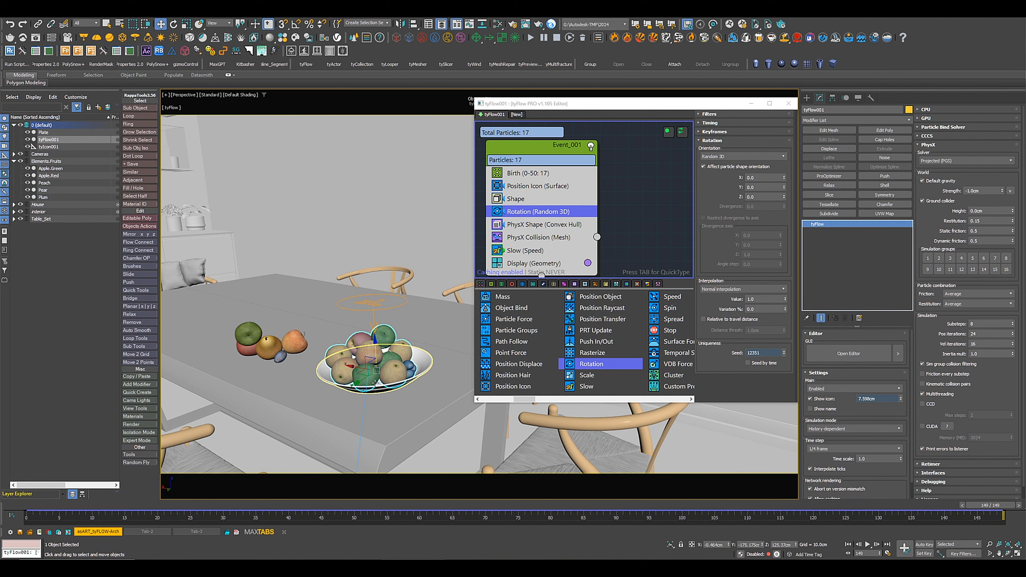
pyautogui.moveTo(382, 385)
pyautogui.keyDown('alt'); pyautogui.mouseDown(button='middle')
pyautogui.moveTo(350, 378)
pyautogui.moveTo(376, 366)
pyautogui.mouseUp(button='middle'); pyautogui.keyUp('alt')
pyautogui.scroll(3, 363, 364)
# Step: Add a Mesh operator to the event between Slow and Display
pyautogui.scroll(-5, 586, 343)
pyautogui.moveTo(587, 320); pyautogui.dragTo(540, 258)
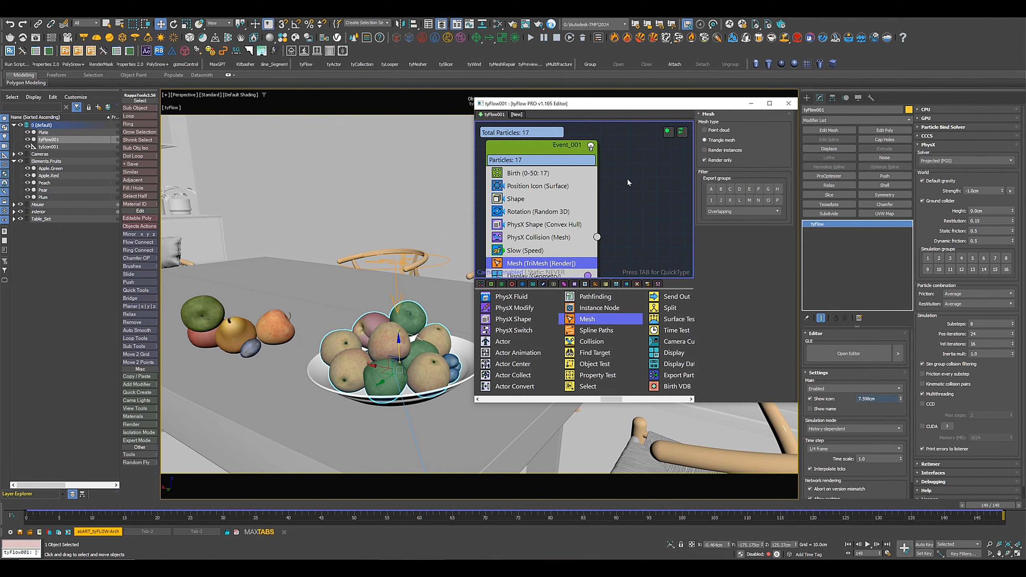
pyautogui.scroll(-3, 628, 182)
pyautogui.moveTo(566, 155); pyautogui.dragTo(542, 150)
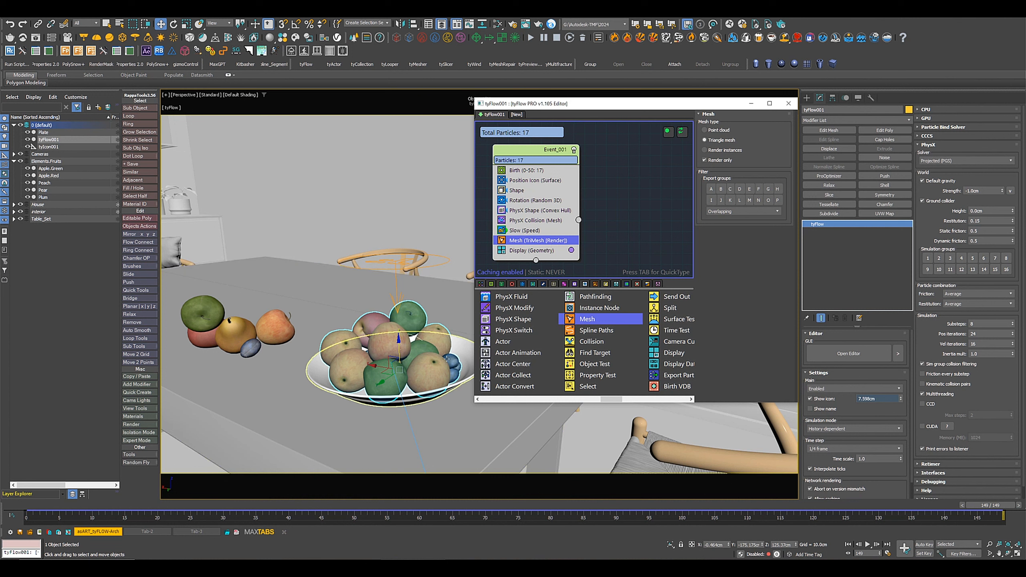
# Step: Clone tyFlow001 as an independent copy named tyFlow002 and disable the copy's simulation
pyautogui.click(35, 140)
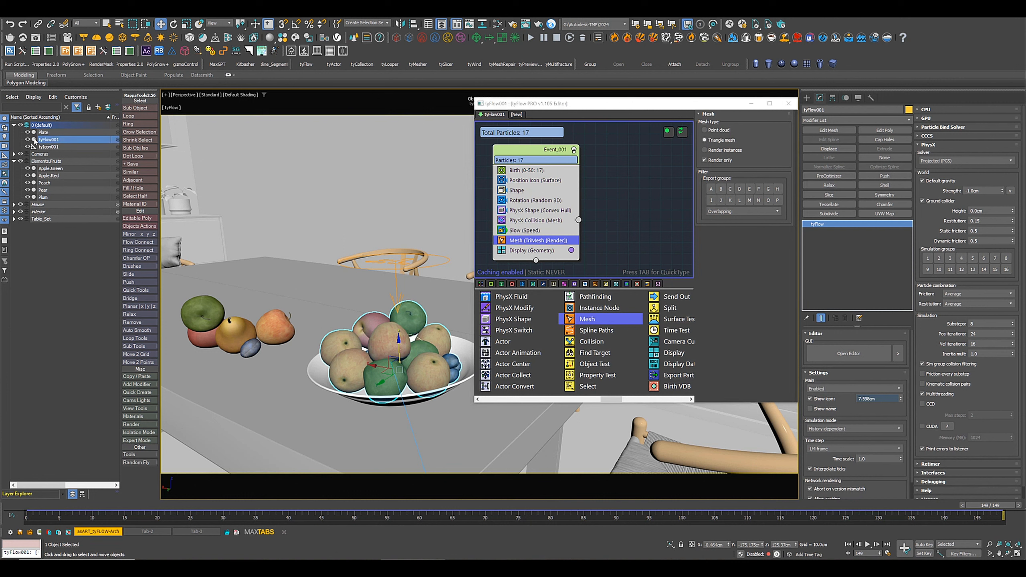
pyautogui.hotkey('ctrl', 'v')
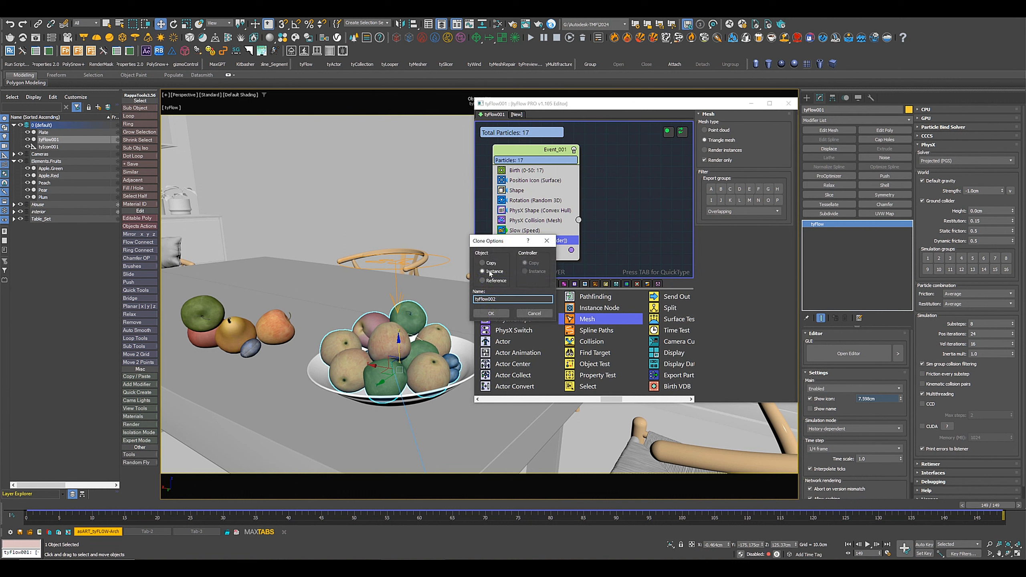
pyautogui.click(494, 264)
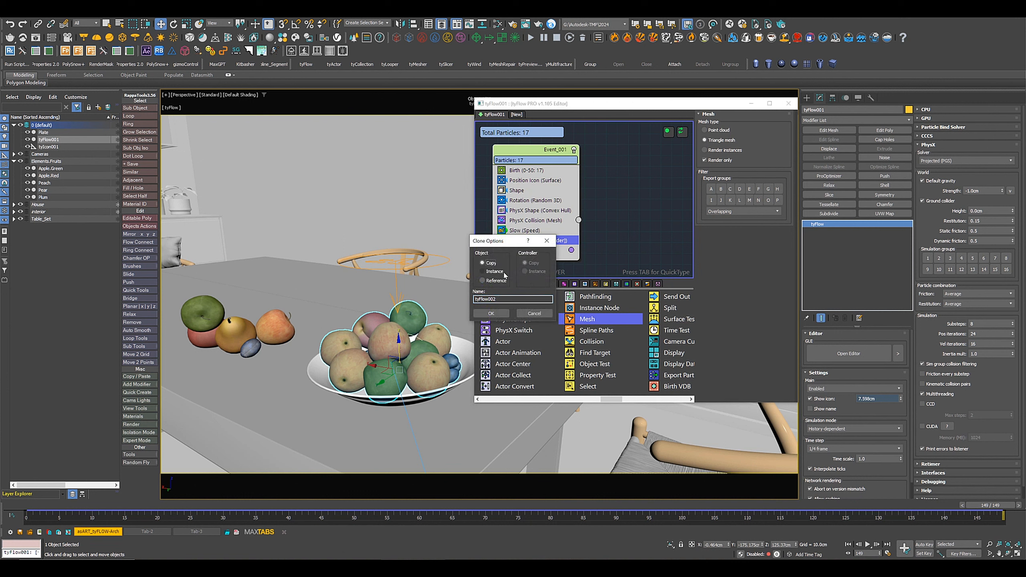
pyautogui.click(490, 314)
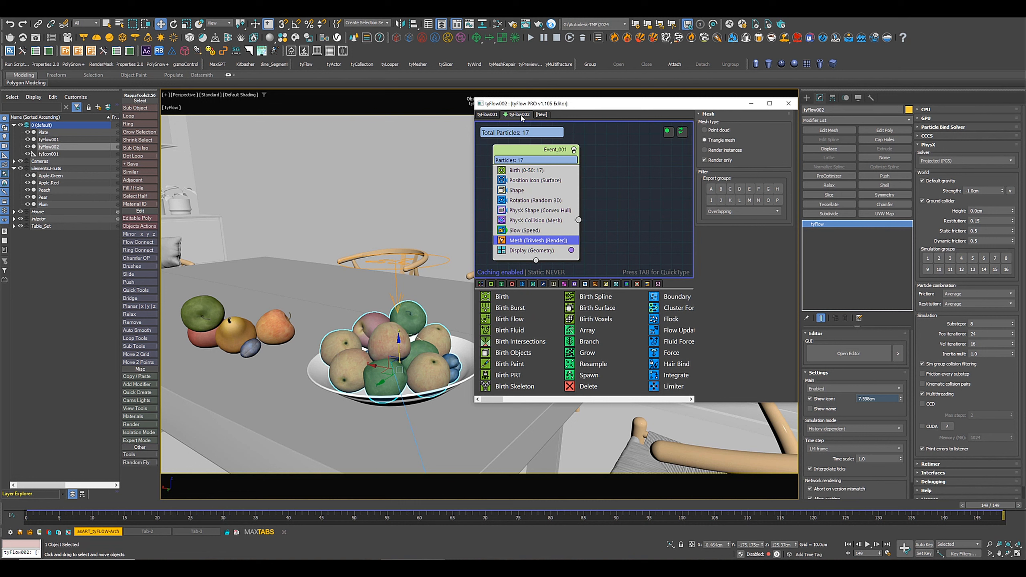
pyautogui.click(668, 132)
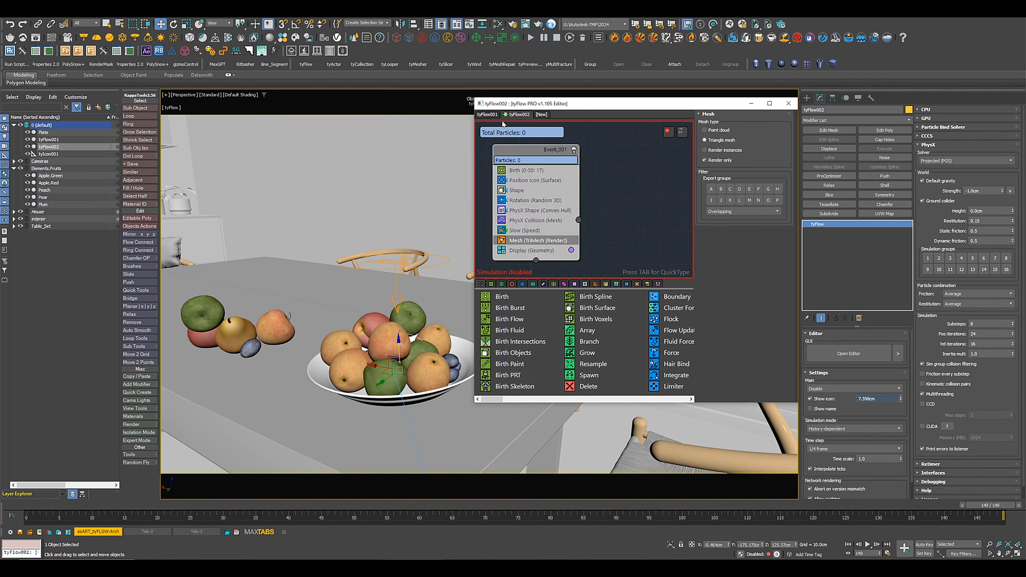
# Step: Turn off the Render only option in the Mesh operator of tyFlow001
pyautogui.click(487, 116)
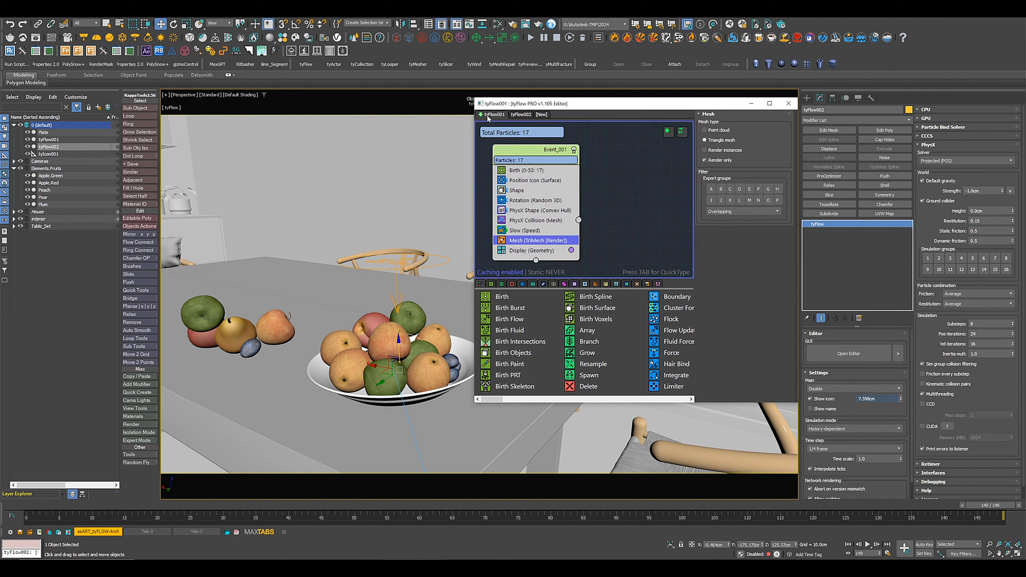
pyautogui.click(56, 140)
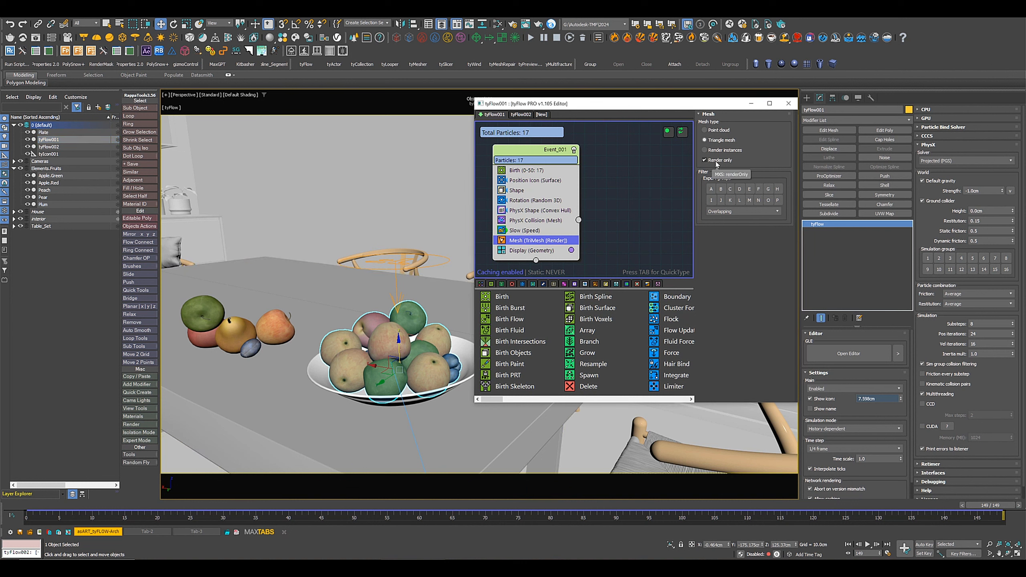
pyautogui.click(706, 160)
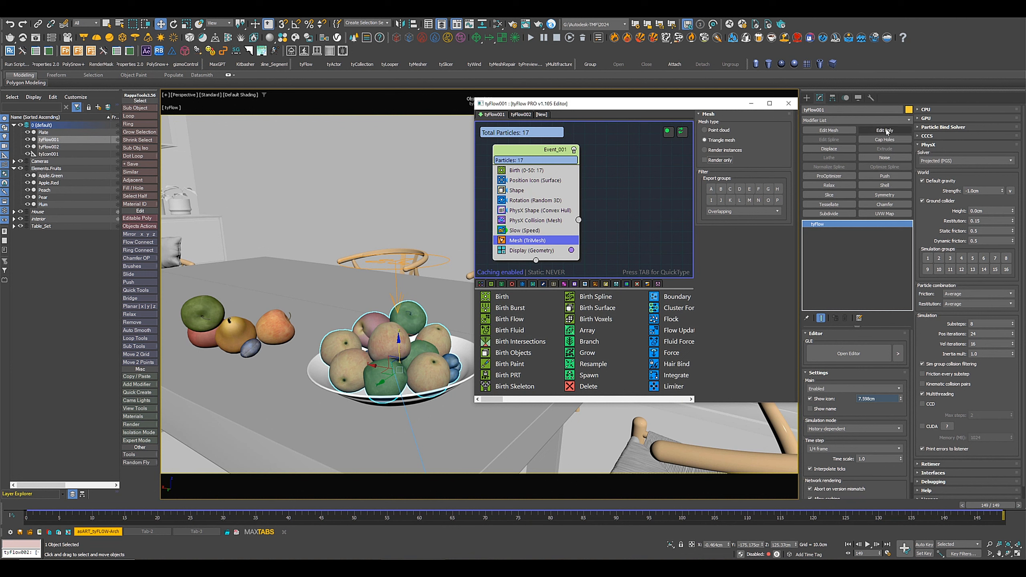
# Step: Add an Edit Poly modifier to tyFlow001 and collapse the stack to it
pyautogui.click(885, 131)
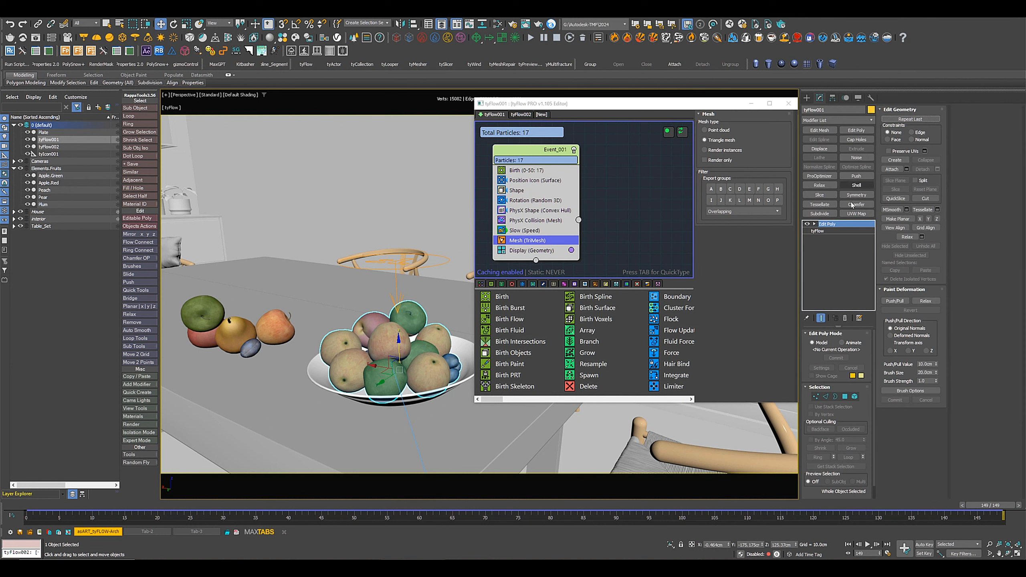
pyautogui.rightClick(835, 226)
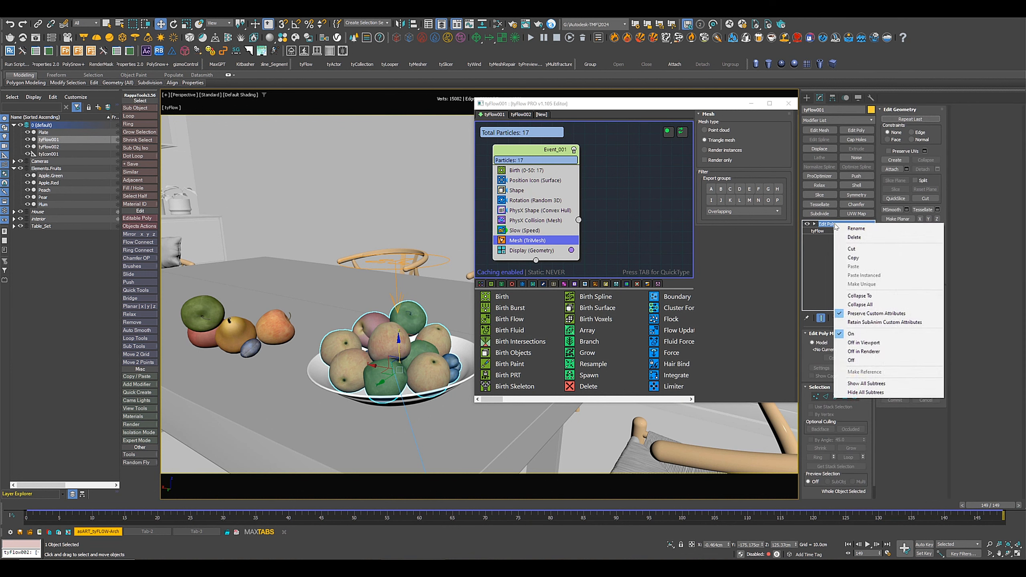
pyautogui.click(872, 297)
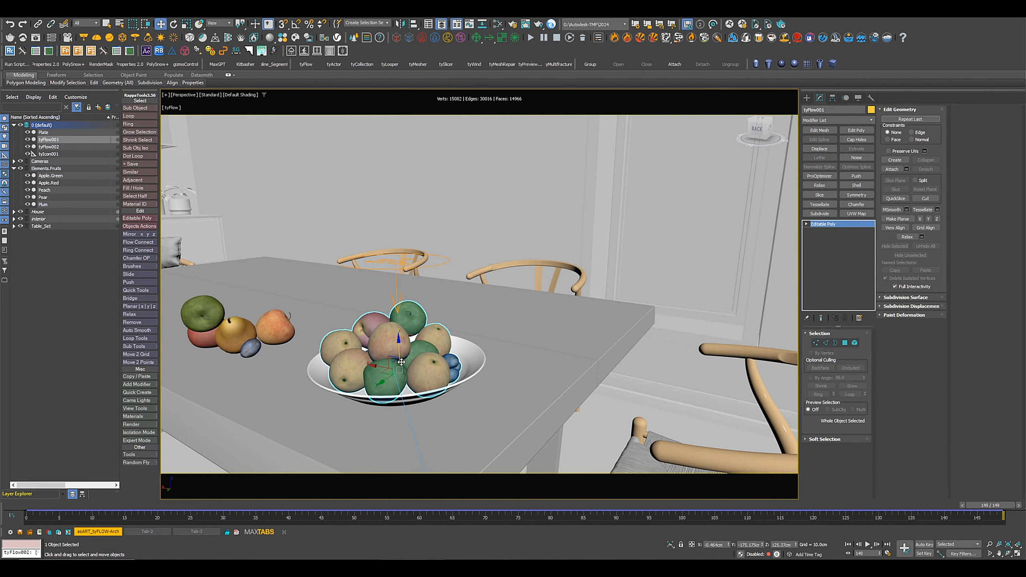
# Step: Rename the collapsed fruit mesh as Fruits_A
pyautogui.click(841, 110)
pyautogui.write('F')
pyautogui.press('Return')
# Step: Clone the plate as a copy named Plate_A
pyautogui.click(472, 360)
pyautogui.hotkey('ctrl', 'v')
pyautogui.click(522, 300)
pyautogui.press('BackSpace')
pyautogui.press('BackSpace')
pyautogui.press('BackSpace')
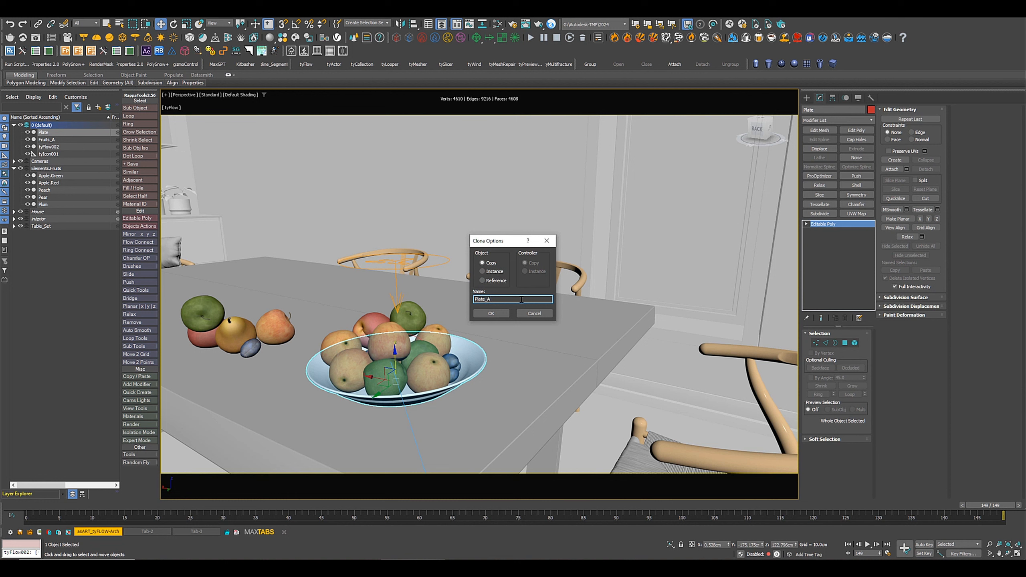
pyautogui.press('Return')
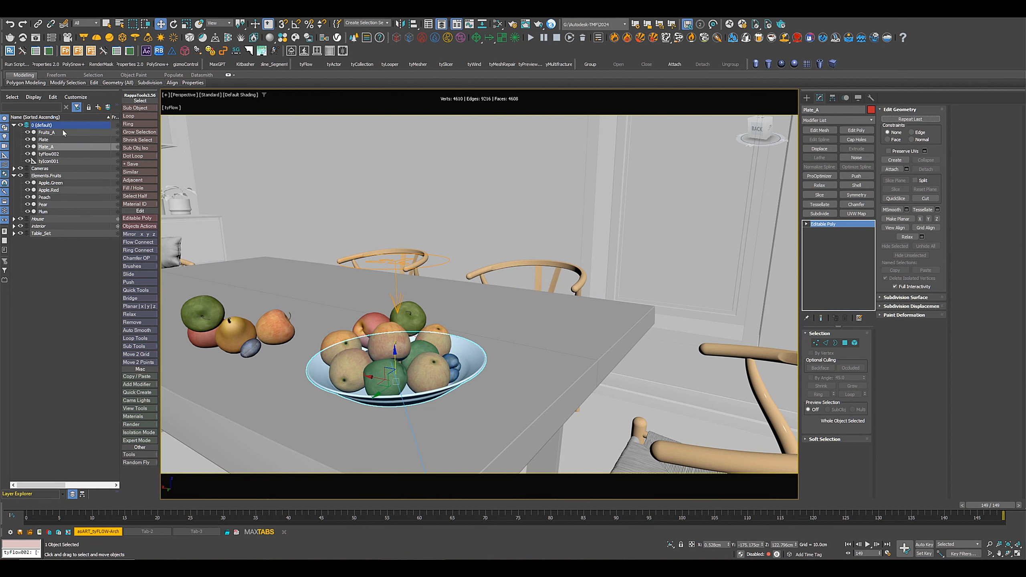
# Step: Put Fruits_A and Plate_A on a new layer named Set_A and hide the original plate
pyautogui.keyDown('ctrl'); pyautogui.click(64, 132); pyautogui.keyUp('ctrl')
pyautogui.click(99, 107)
pyautogui.write('Set_A')
pyautogui.press('Return')
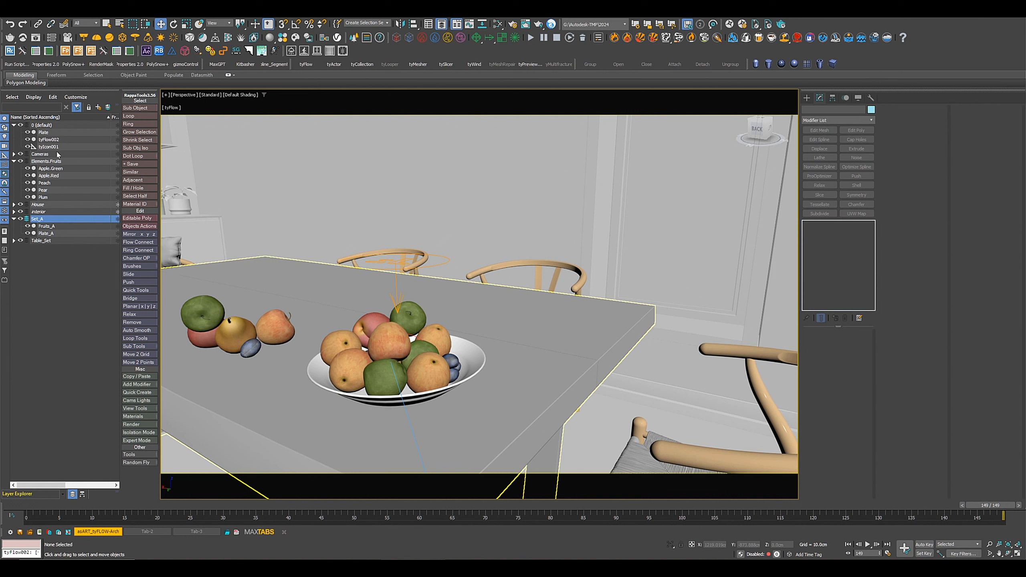
pyautogui.click(28, 132)
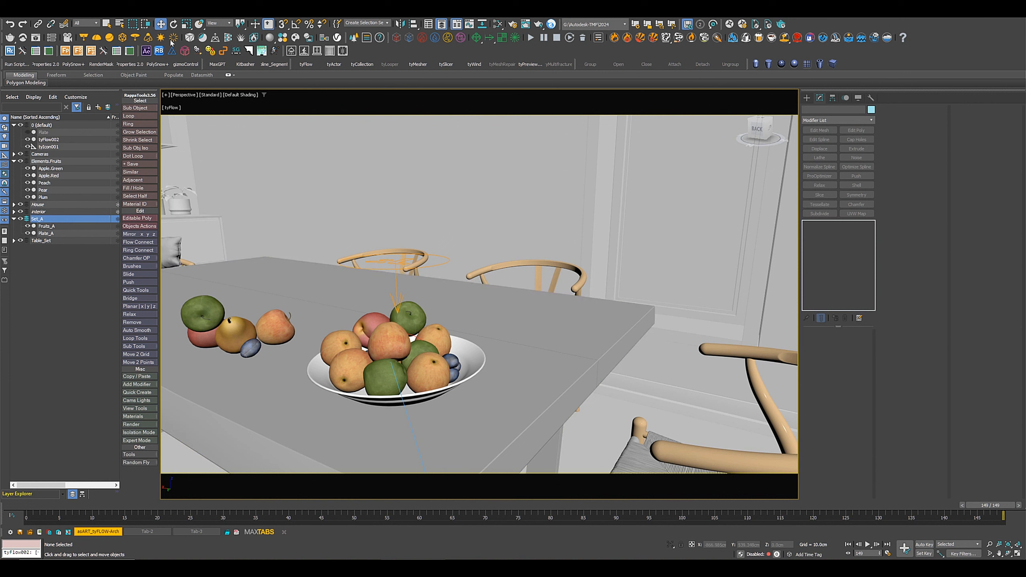
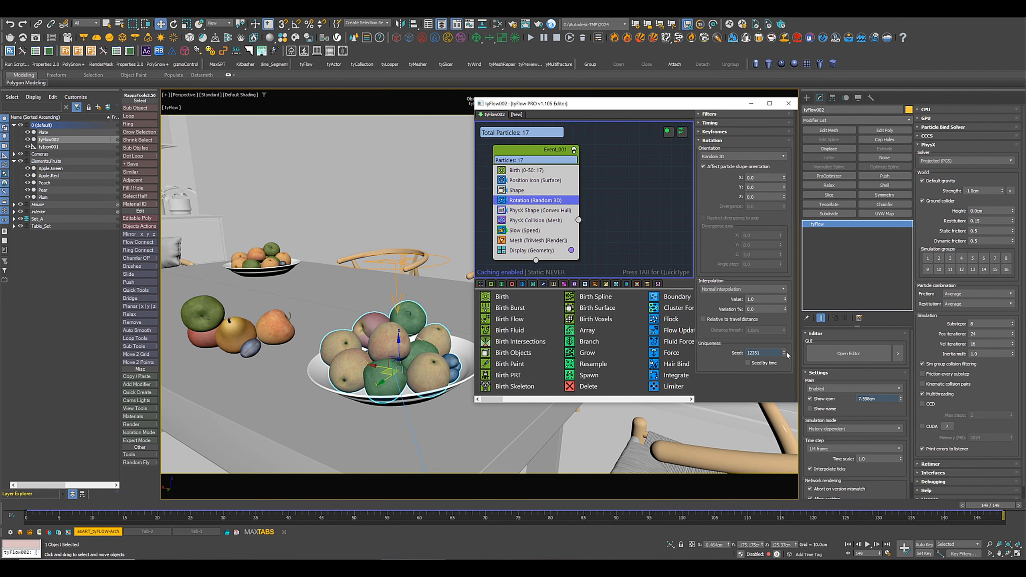
# Step: Try new random fruit orientations by raising the Rotation operator's seed step by step to 12355
pyautogui.click(785, 353)
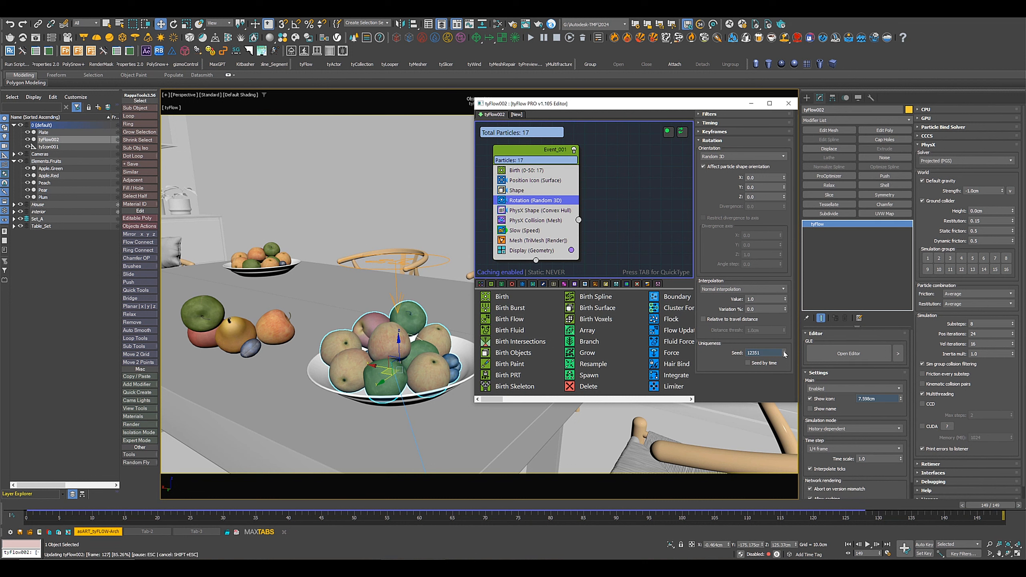
pyautogui.click(784, 353)
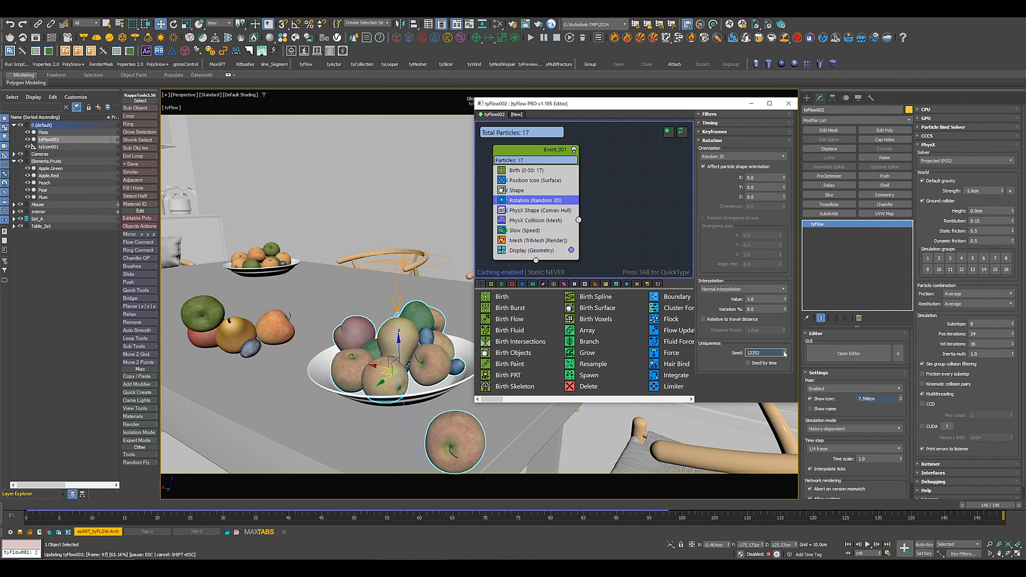
pyautogui.click(784, 351)
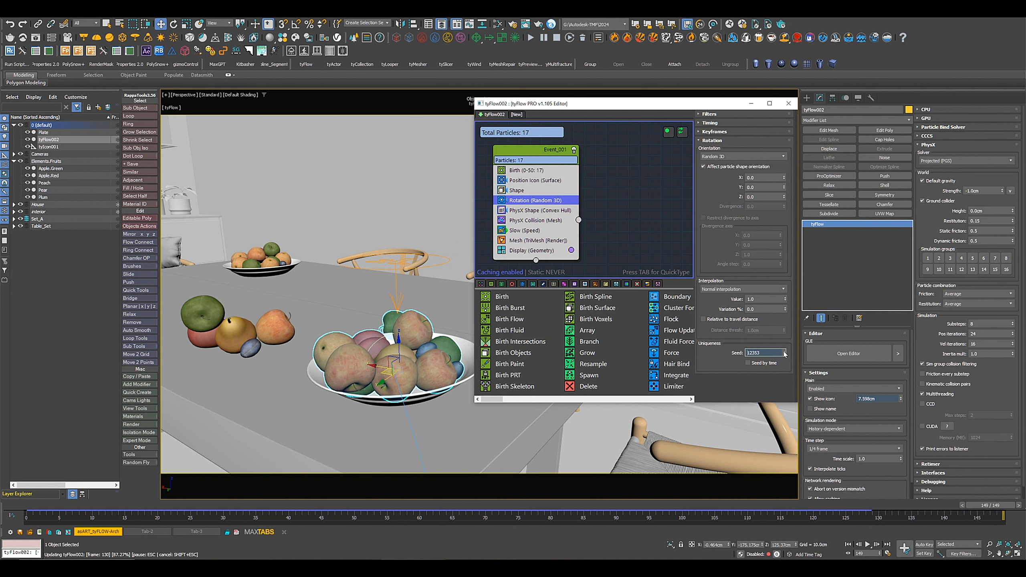
pyautogui.click(784, 351)
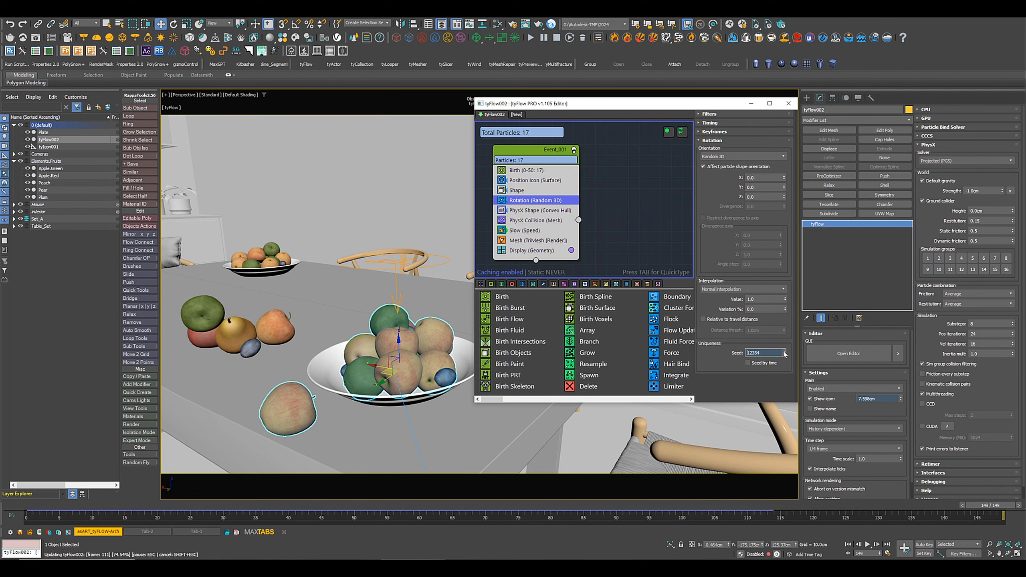
pyautogui.click(785, 351)
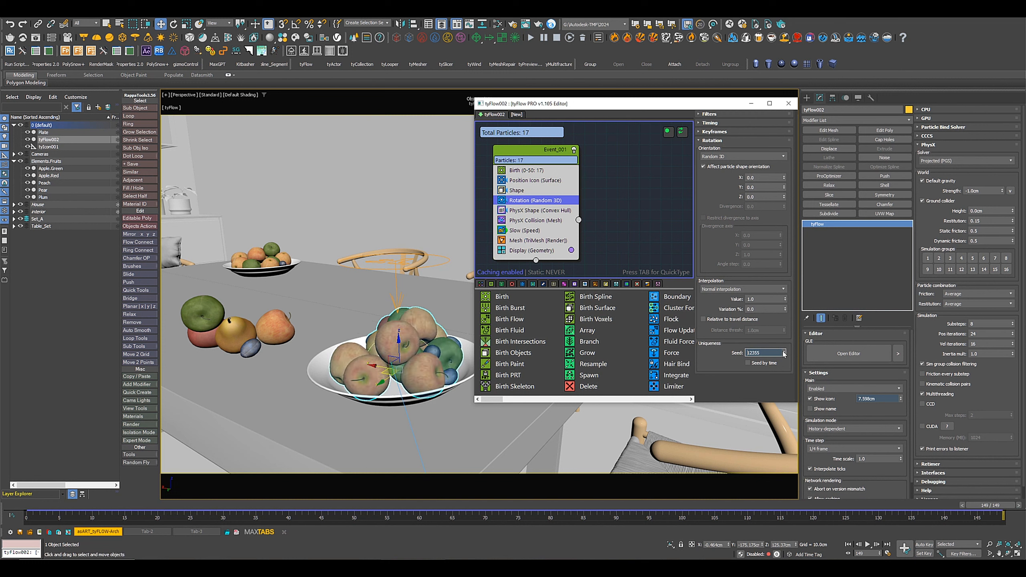
# Step: Remove the Apple.Red entry from the Shape operator's shape list
pyautogui.keyDown('alt'); pyautogui.moveTo(334, 359); pyautogui.dragTo(364, 384, button='middle'); pyautogui.keyUp('alt')
pyautogui.click(517, 190)
pyautogui.click(725, 154)
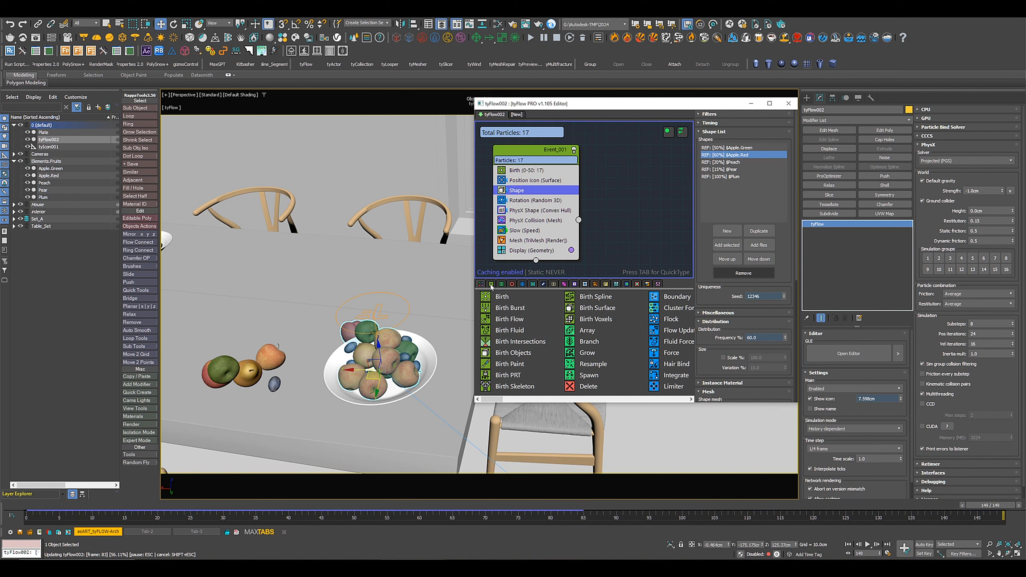
pyautogui.press('Delete')
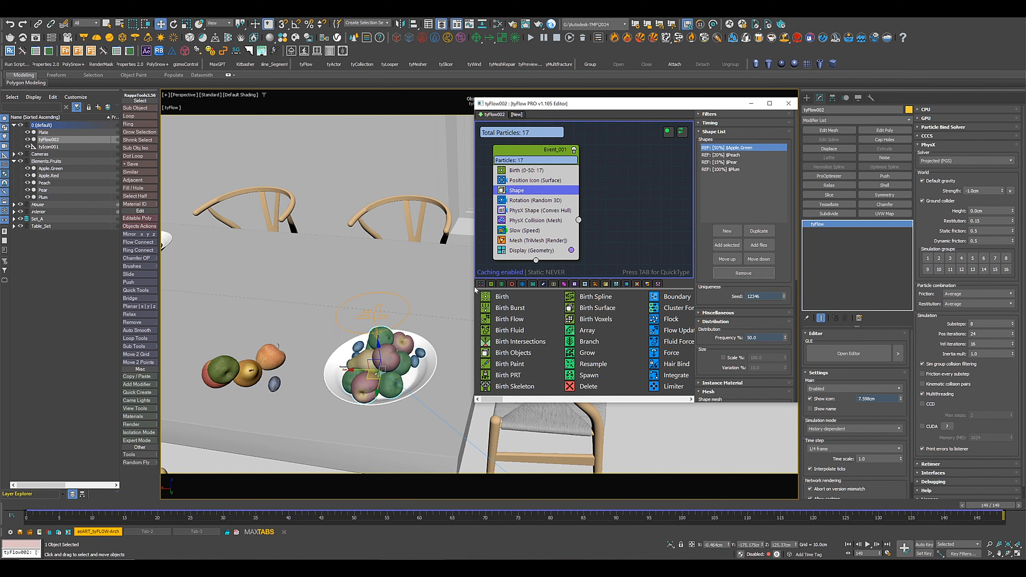
# Step: Set the Rotation operator's seed to 12356 to rearrange the fruits in the plate
pyautogui.keyDown('alt'); pyautogui.moveTo(392, 349); pyautogui.dragTo(373, 351, button='middle'); pyautogui.keyUp('alt')
pyautogui.scroll(3, 409, 355)
pyautogui.click(535, 200)
pyautogui.click(784, 351)
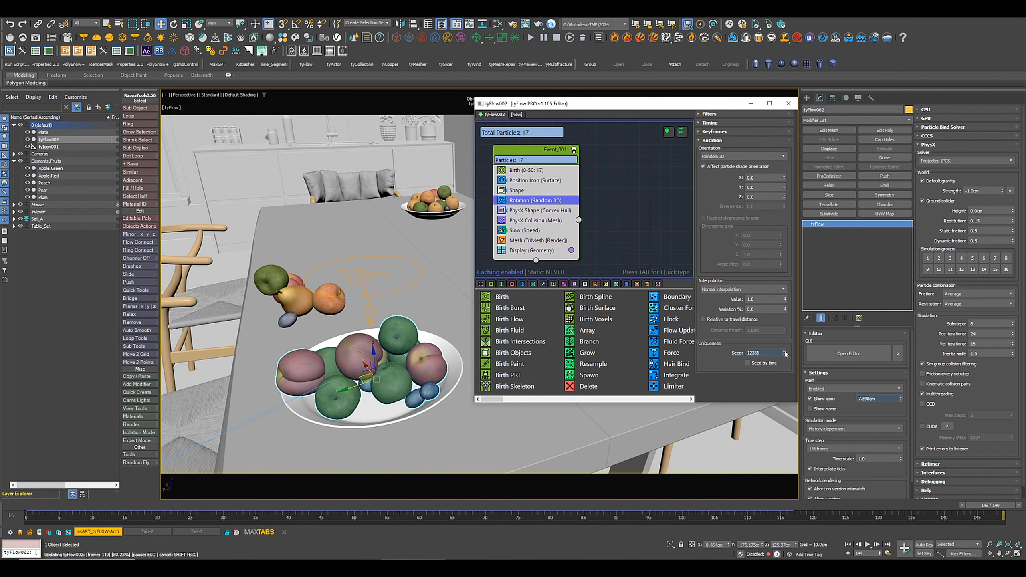
pyautogui.click(784, 351)
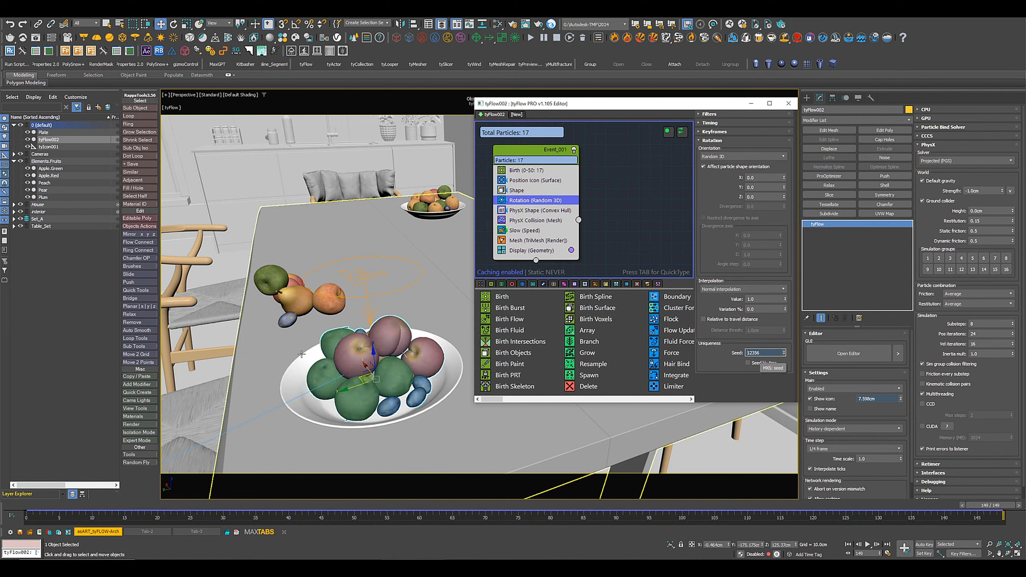
# Step: Set the Birth operator's total to 15 particles and open the Mesh operator's settings
pyautogui.keyDown('alt'); pyautogui.moveTo(323, 360); pyautogui.dragTo(363, 340, button='middle'); pyautogui.keyUp('alt')
pyautogui.click(526, 170)
pyautogui.click(763, 150)
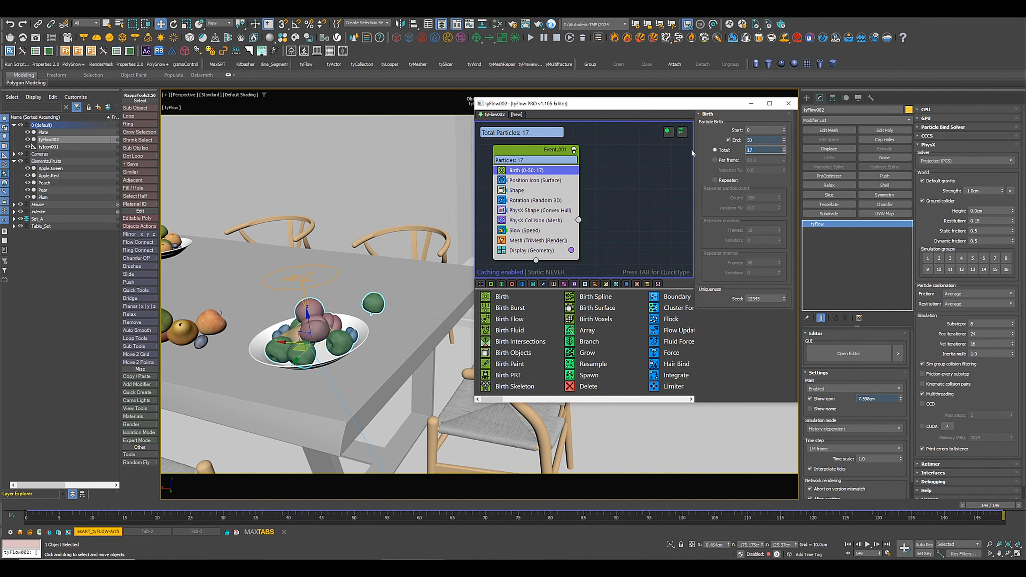
pyautogui.write('15')
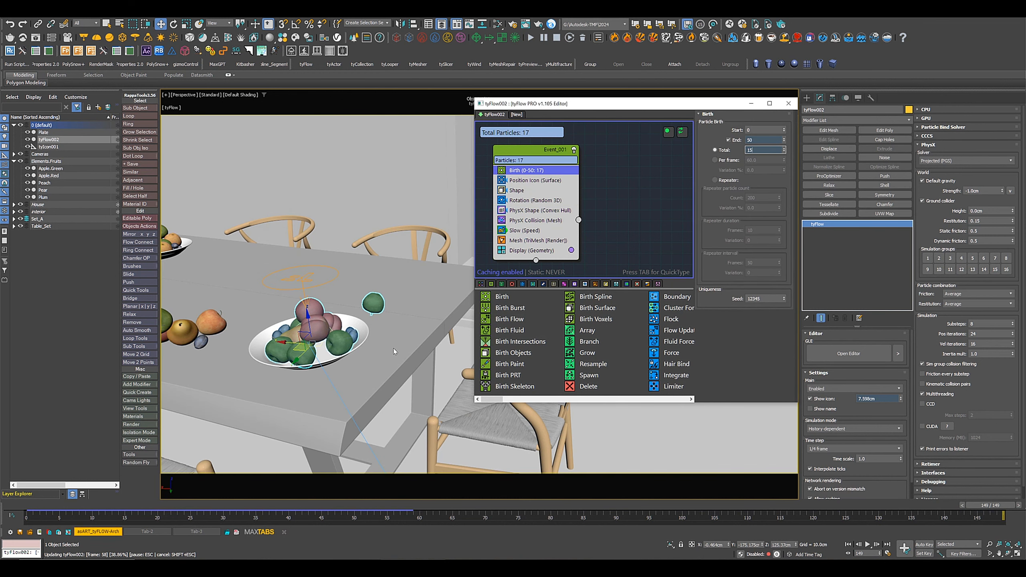
pyautogui.scroll(4, 380, 321)
pyautogui.moveTo(381, 321); pyautogui.dragTo(453, 331, button='middle')
pyautogui.scroll(-11, 578, 359)
pyautogui.scroll(-5, 579, 362)
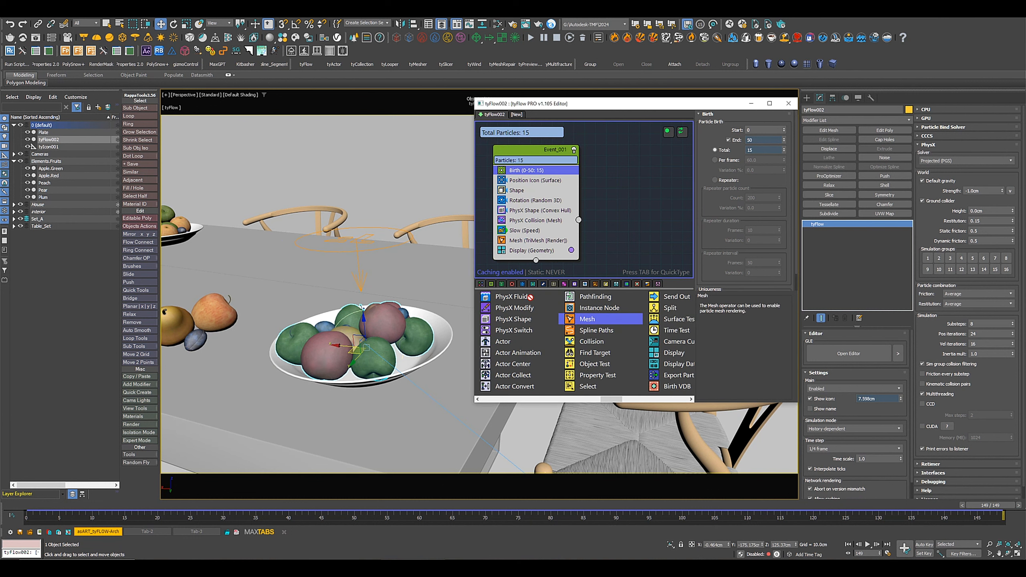
pyautogui.click(540, 241)
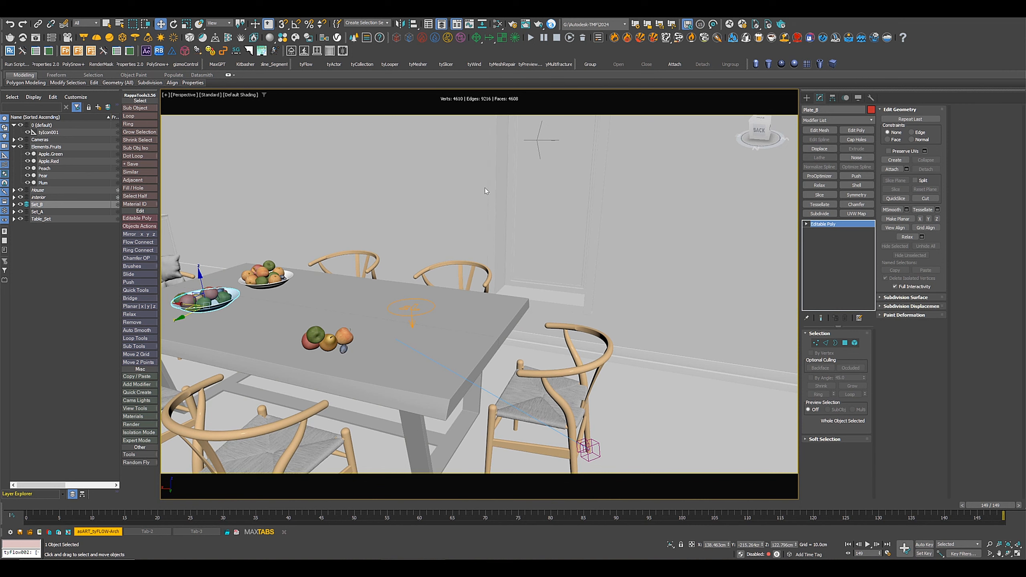
# Step: Delete all source fruits in the Elements.Fruits layer and remove the empty layer
pyautogui.keyDown('alt'); pyautogui.moveTo(300, 311); pyautogui.dragTo(383, 285, button='middle'); pyautogui.keyUp('alt')
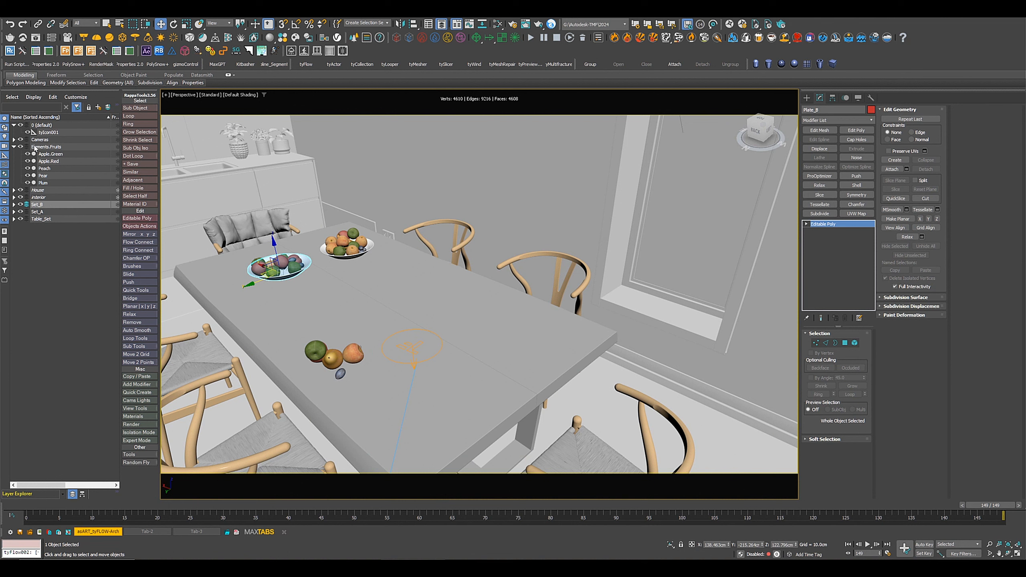
pyautogui.doubleClick(37, 147)
pyautogui.press('Delete')
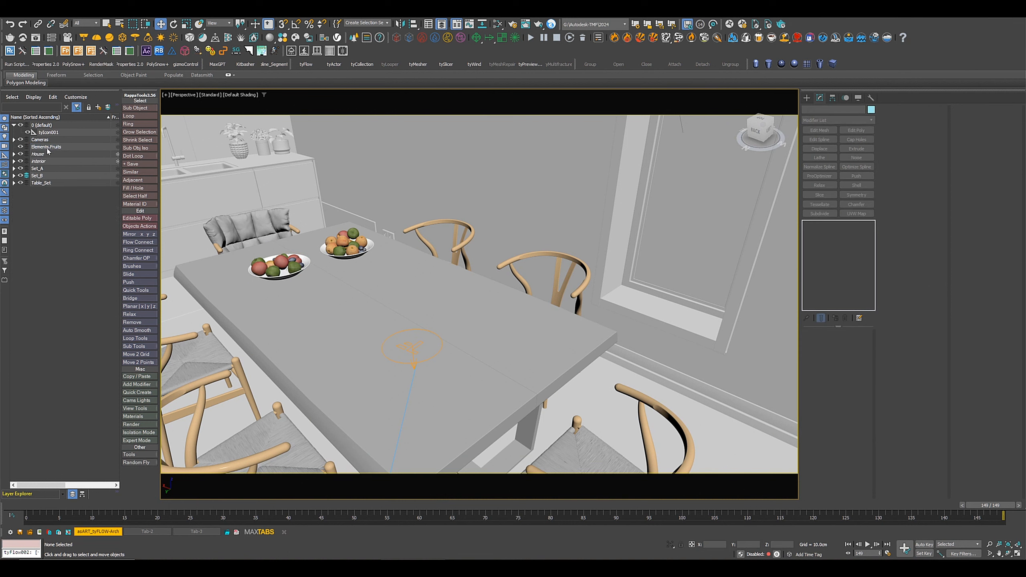
pyautogui.rightClick(83, 147)
pyautogui.click(94, 186)
# Step: Place the Cup 001 bowl from the downloaded Tableware & food assets in Chaos Cosmos onto the table
pyautogui.keyDown('alt'); pyautogui.moveTo(294, 280); pyautogui.dragTo(363, 289, button='middle'); pyautogui.keyUp('alt')
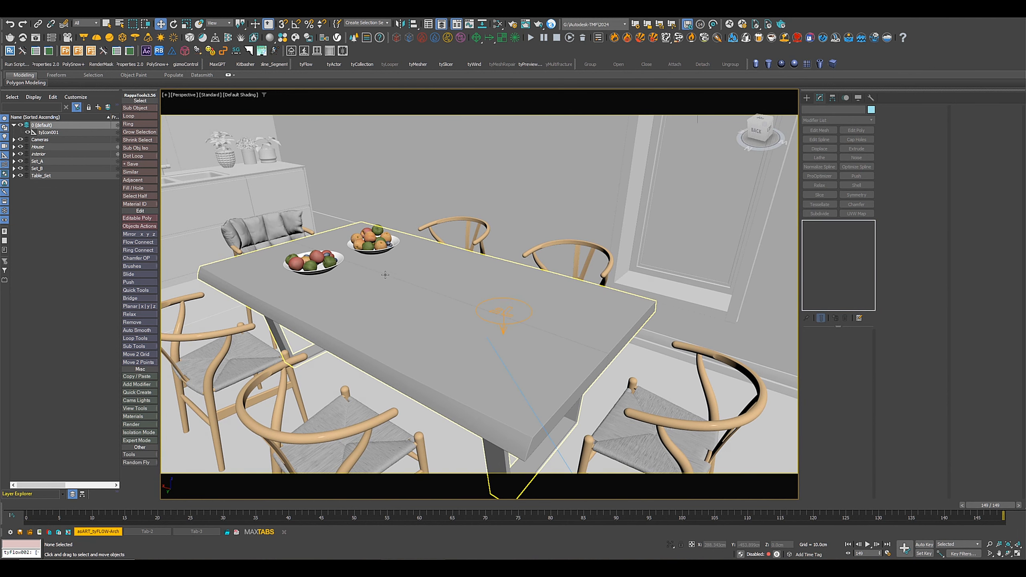
pyautogui.click(296, 38)
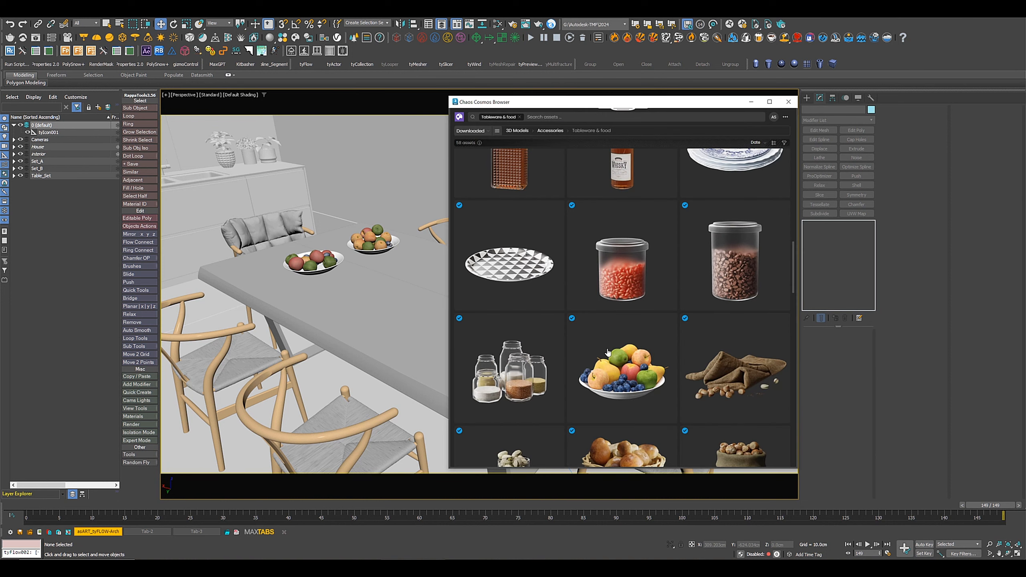
pyautogui.moveTo(618, 358)
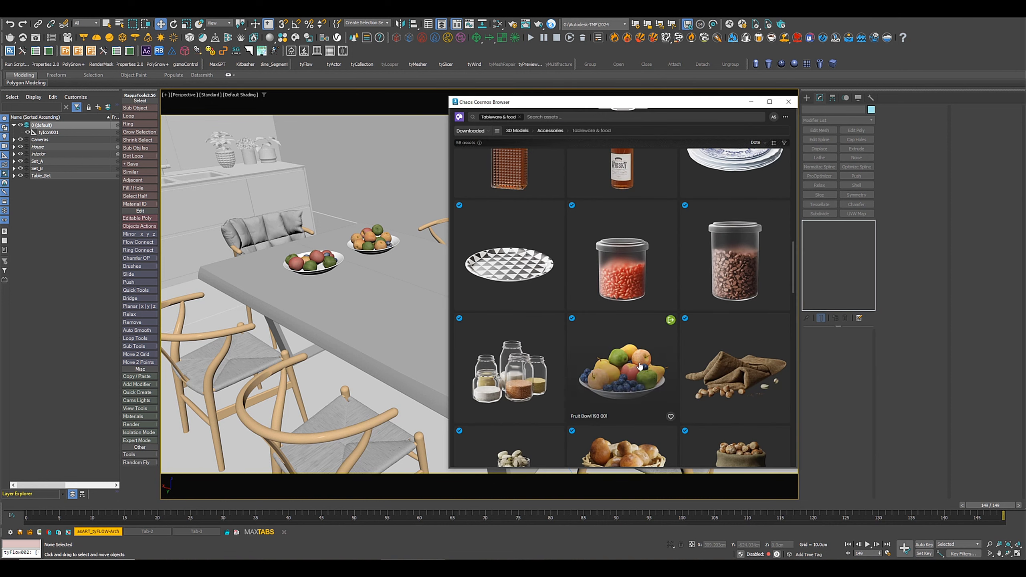
pyautogui.scroll(-4, 624, 376)
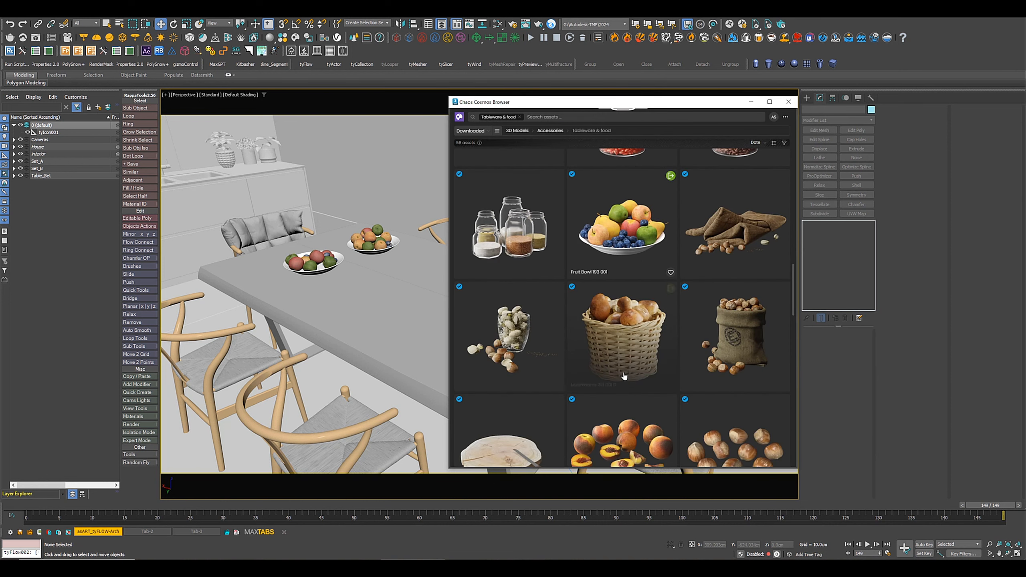
pyautogui.scroll(-20, 624, 376)
pyautogui.moveTo(629, 282); pyautogui.dragTo(396, 316)
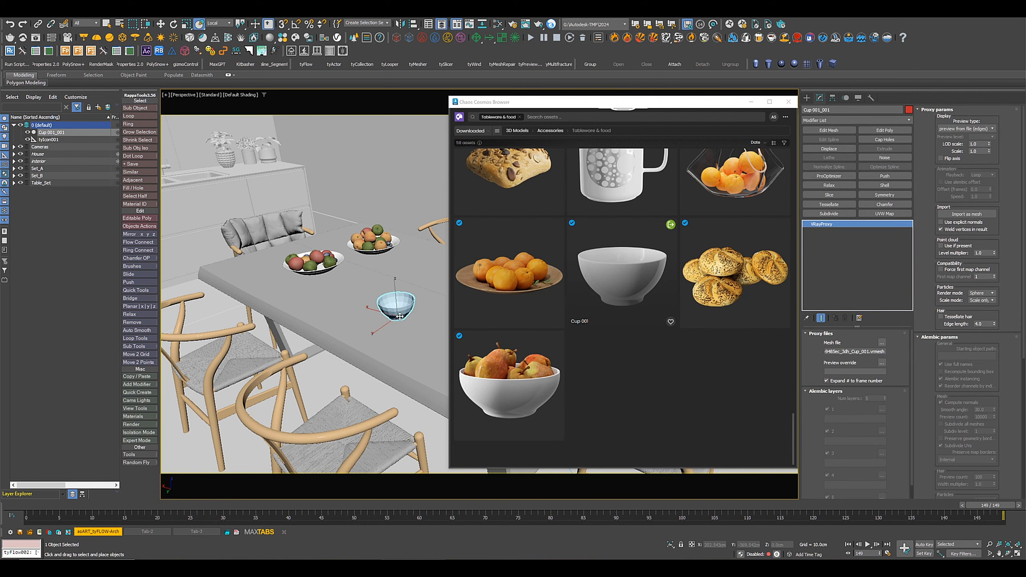
# Step: Place the Cocktail 19 asset on the table beside the bowl and close the Cosmos browser
pyautogui.scroll(6, 702, 313)
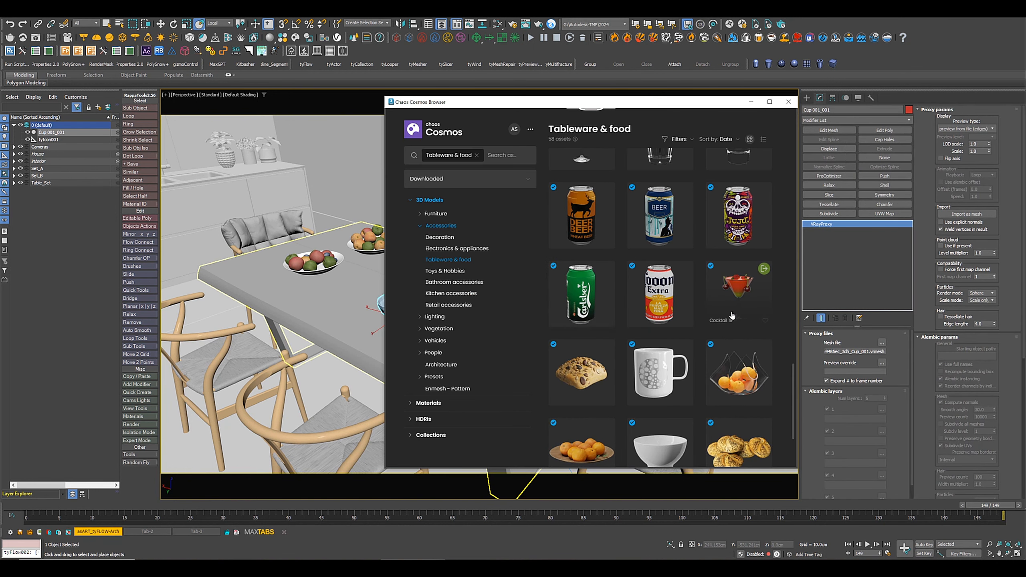
pyautogui.moveTo(734, 317); pyautogui.dragTo(500, 387)
pyautogui.click(790, 104)
# Step: Move the bowl and the cocktail together toward the near end of the table
pyautogui.press('w')
pyautogui.keyDown('ctrl'); pyautogui.click(396, 308); pyautogui.keyUp('ctrl')
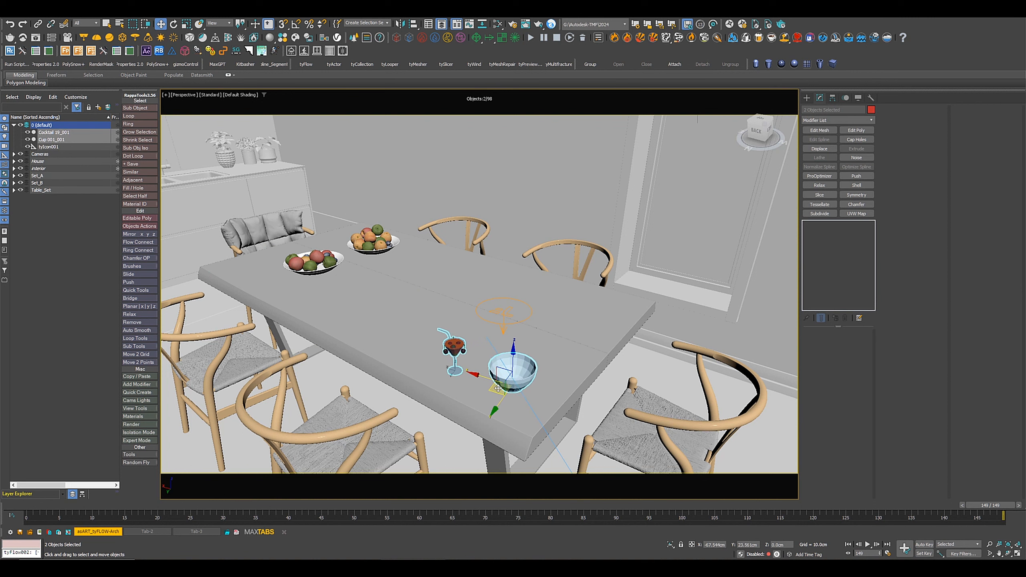
pyautogui.scroll(3, 540, 399)
pyautogui.click(575, 370)
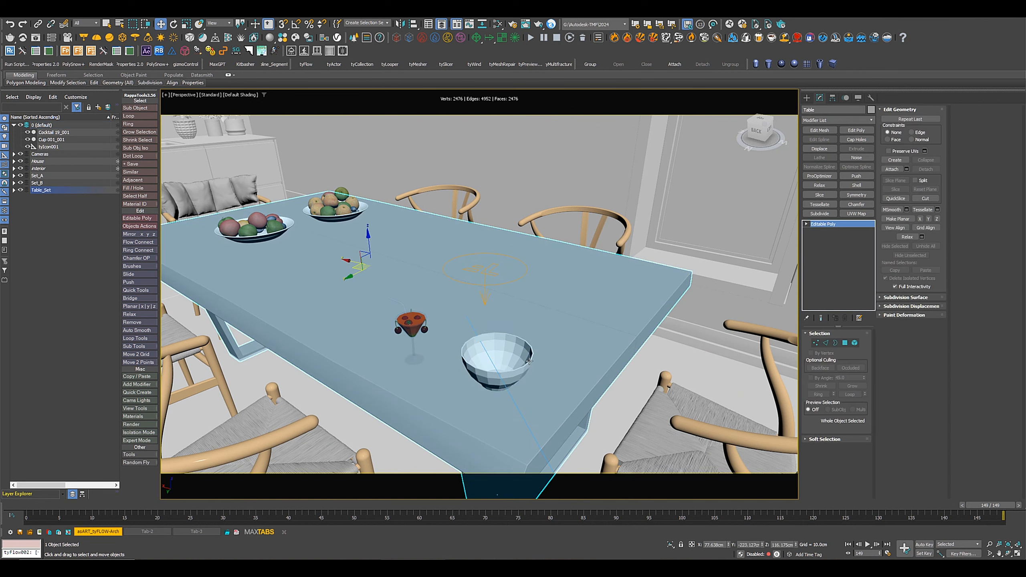
# Step: Display the bowl proxy as a whole mesh, import it as a mesh and rename it Bowl
pyautogui.click(514, 360)
pyautogui.click(956, 130)
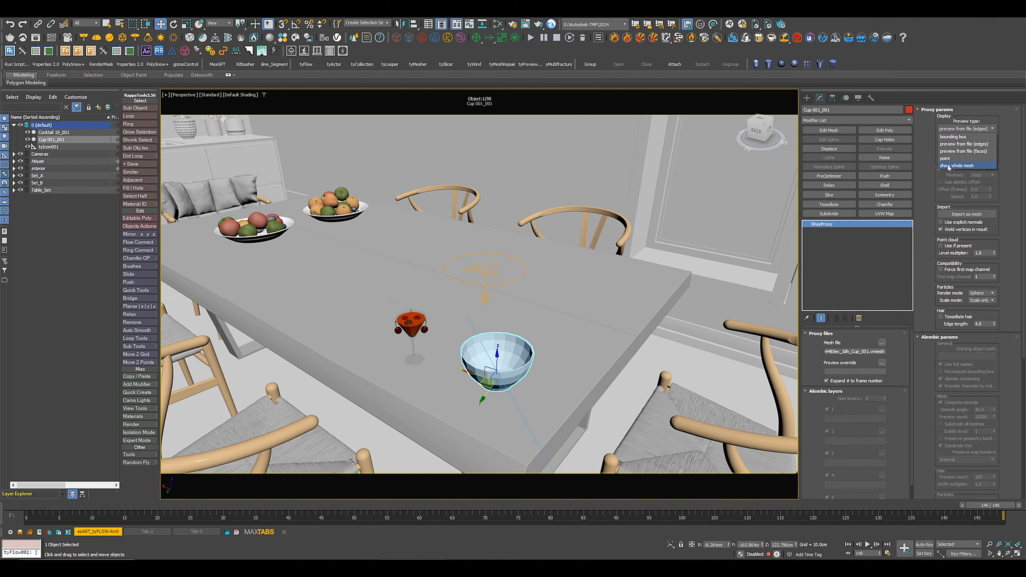
pyautogui.click(950, 166)
pyautogui.click(966, 214)
pyautogui.doubleClick(832, 110)
pyautogui.write('Bowl')
# Step: Import the cocktail proxy as a mesh and delete its elements other than the cherries, including the strawberries and their leaves
pyautogui.click(411, 321)
pyautogui.click(966, 214)
pyautogui.press('5')
pyautogui.keyDown('ctrl'); pyautogui.click(568, 254); pyautogui.keyUp('ctrl')
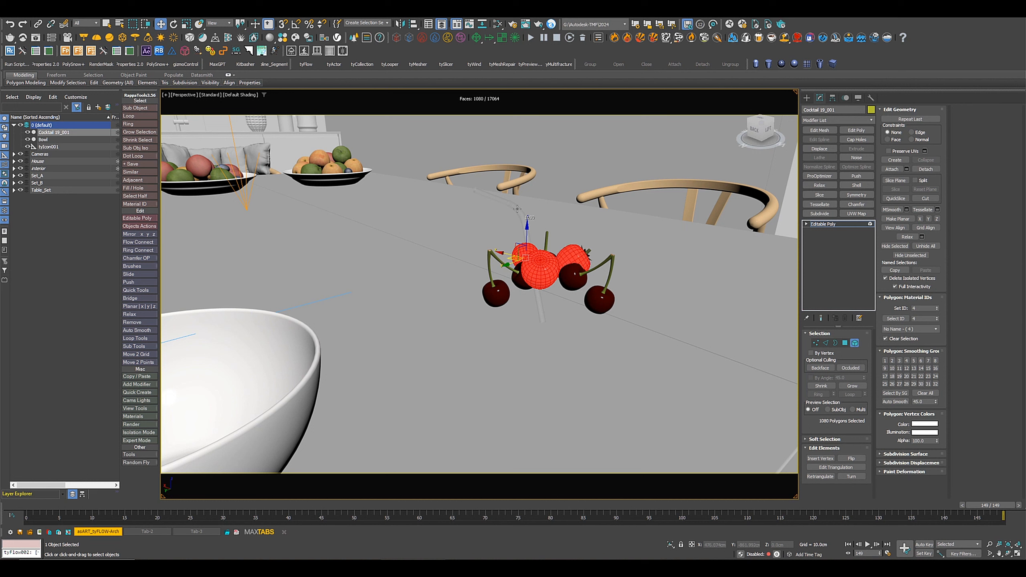
pyautogui.keyDown('ctrl'); pyautogui.click(521, 210); pyautogui.keyUp('ctrl')
pyautogui.press('Delete')
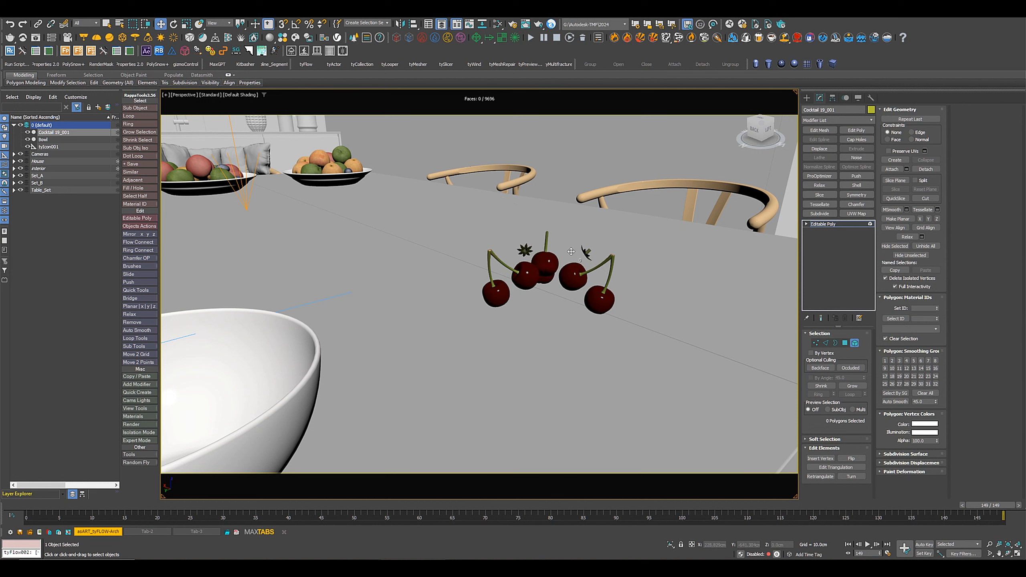
pyautogui.press('Delete')
# Step: Detach the first cherry element from the cocktail mesh as Cherry.001
pyautogui.keyDown('alt'); pyautogui.moveTo(580, 269); pyautogui.dragTo(558, 303, button='middle'); pyautogui.keyUp('alt')
pyautogui.scroll(4, 572, 290)
pyautogui.click(612, 306)
pyautogui.click(925, 169)
pyautogui.write('Cherry.001')
pyautogui.press('Return')
# Step: Detach another cherry together with its stem from the cocktail mesh as Cherry.002
pyautogui.click(595, 279)
pyautogui.keyDown('ctrl'); pyautogui.click(602, 248); pyautogui.keyUp('ctrl')
pyautogui.click(926, 169)
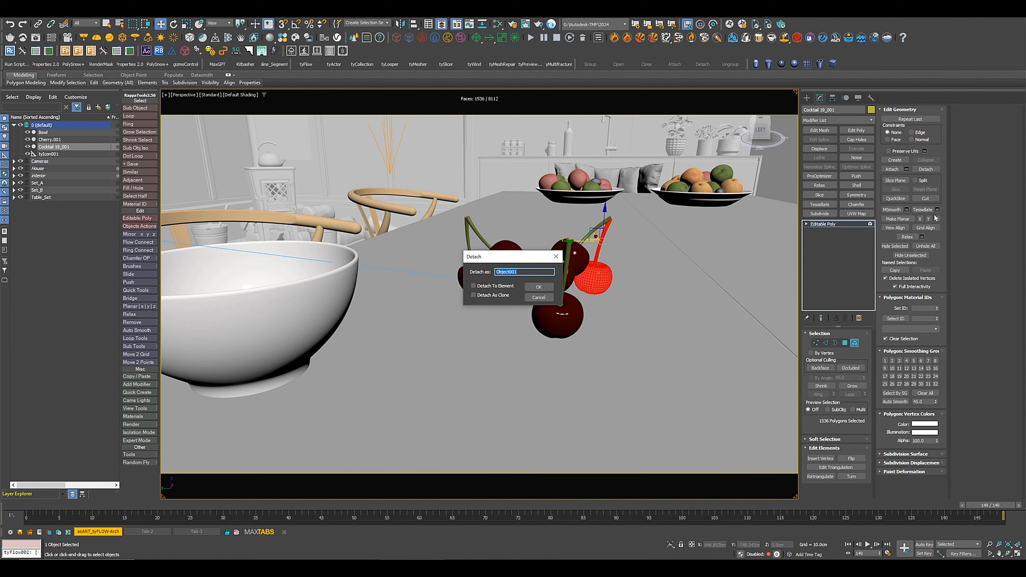
pyautogui.write('Cherry.002')
pyautogui.press('Return')
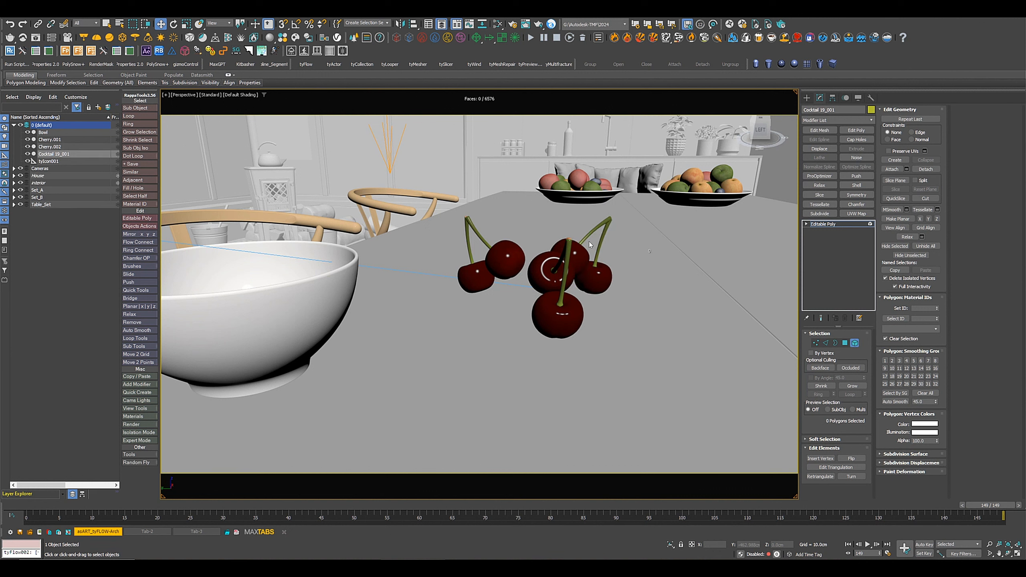
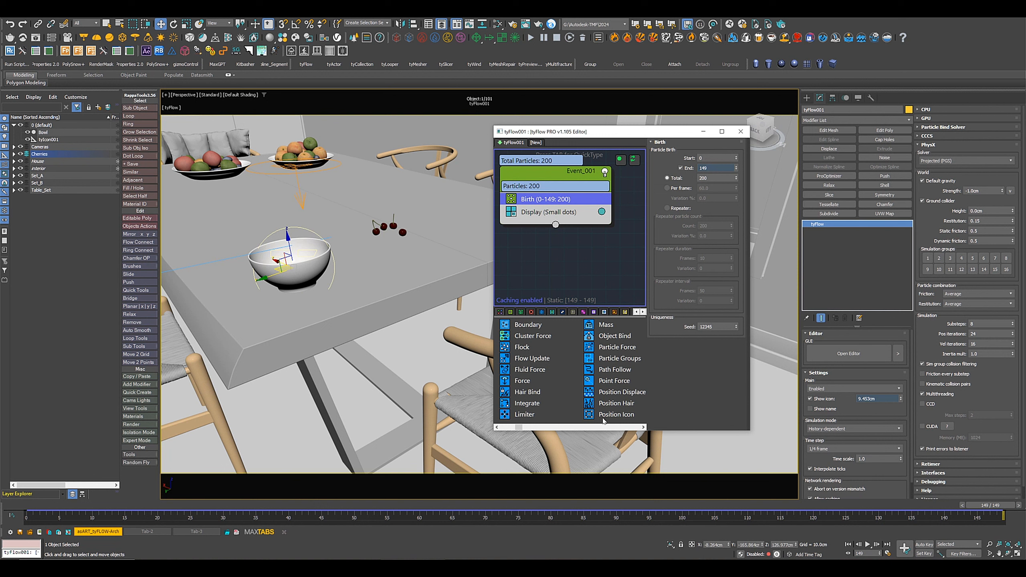
# Step: Add a Position Icon operator between Birth and Display in Event_001
pyautogui.click(611, 415)
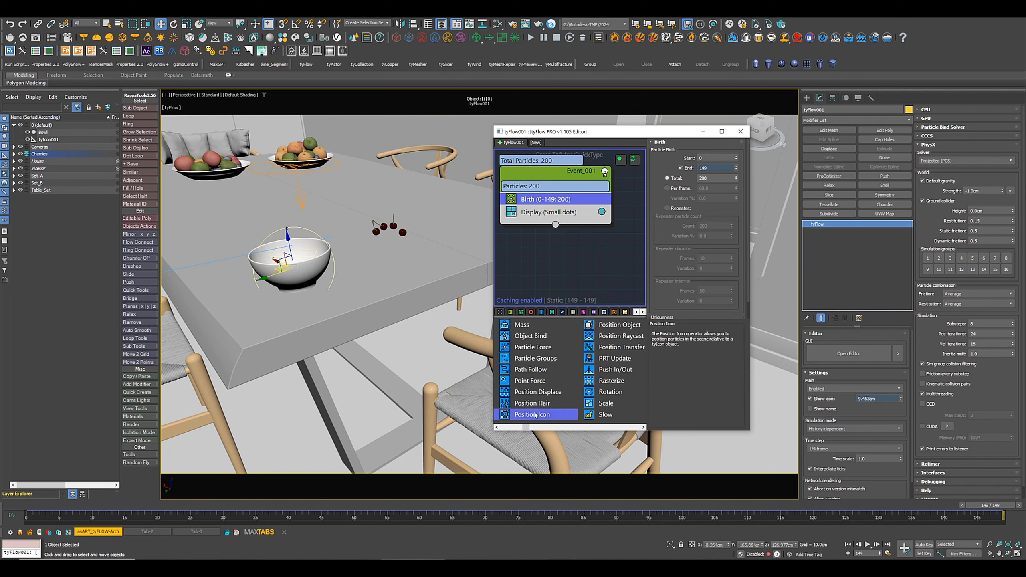
pyautogui.moveTo(535, 415); pyautogui.dragTo(516, 211)
# Step: Center tyIcon001 on the bowl, raise it above the rim and set its diameter to about 12.5 cm
pyautogui.click(49, 140)
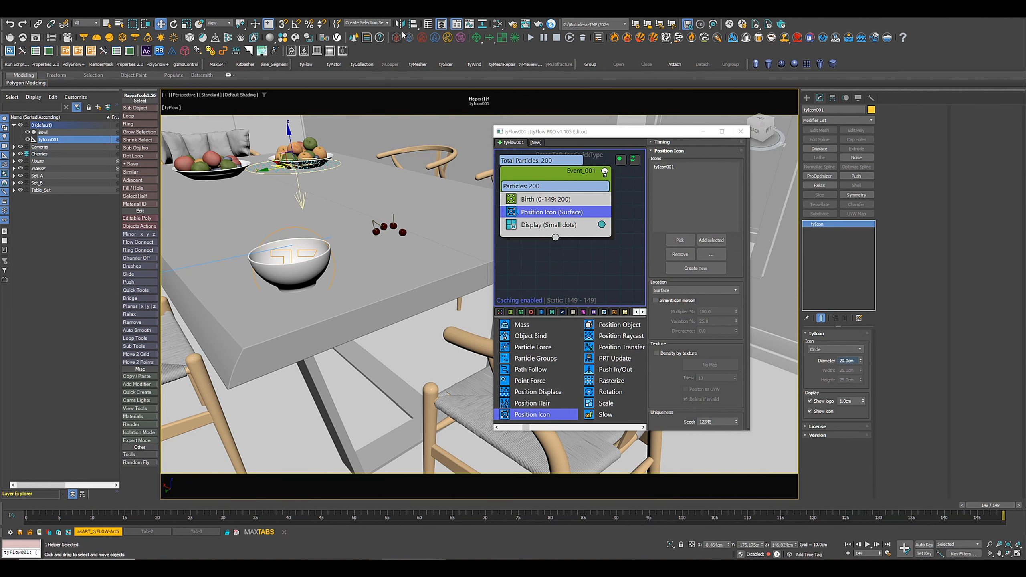
pyautogui.click(413, 23)
pyautogui.click(291, 283)
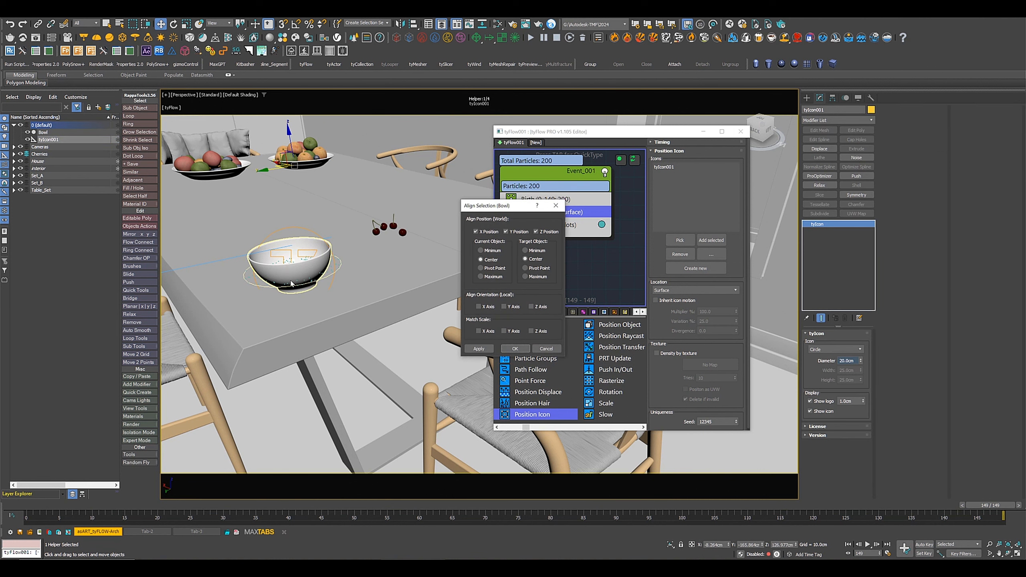
pyautogui.click(515, 350)
pyautogui.moveTo(861, 361); pyautogui.dragTo(863, 390)
pyautogui.moveTo(288, 246); pyautogui.dragTo(264, 152)
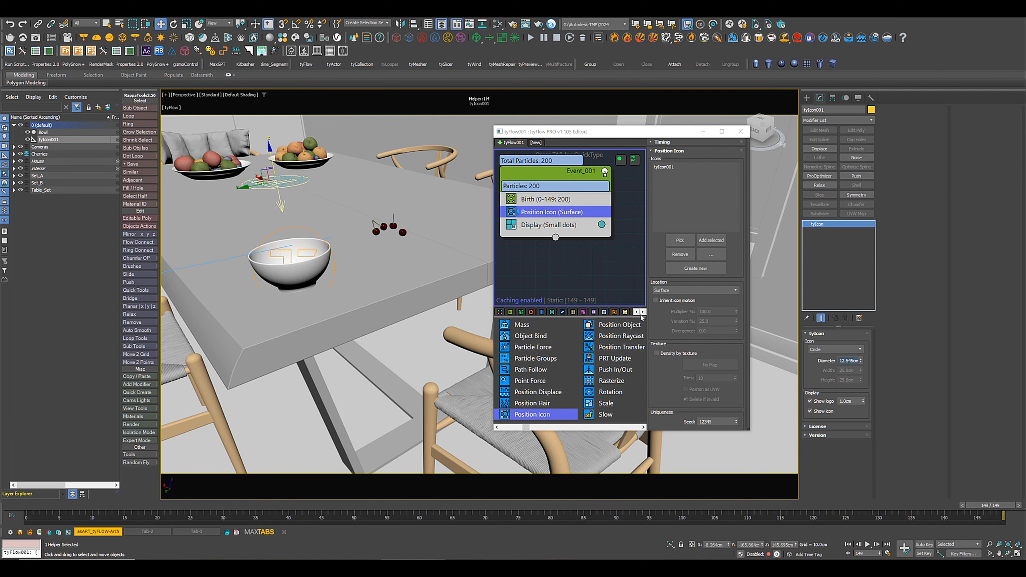
# Step: Add a Shape operator below Position Icon in Event_001
pyautogui.hscroll(5, 574, 353)
pyautogui.hscroll(5, 574, 354)
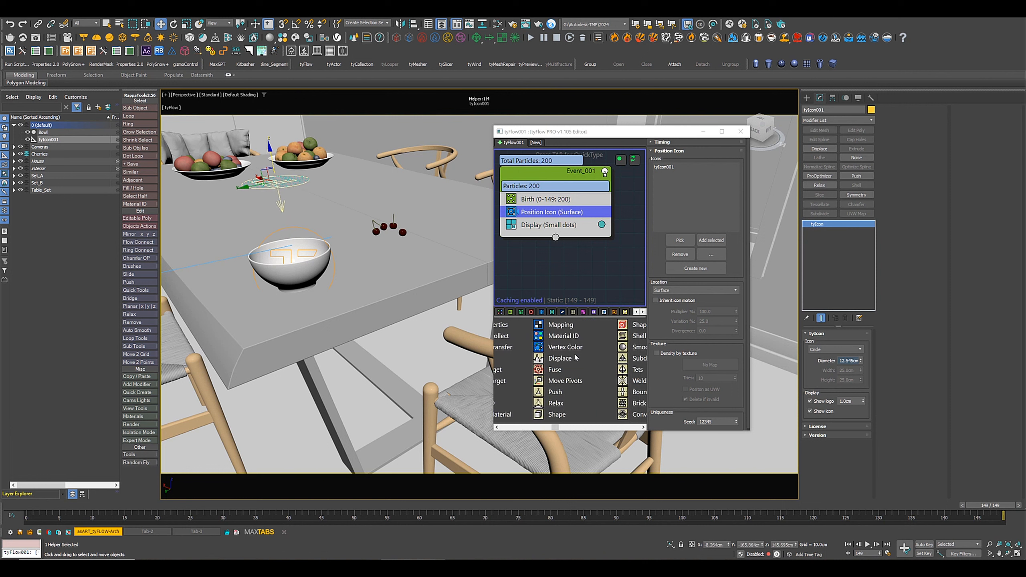
pyautogui.moveTo(536, 416); pyautogui.dragTo(556, 219)
# Step: Add Cherry.001, Cherry.002 and Cherry.003 to the Shape operator's list and move tyFlow001 to the 0 (default) layer
pyautogui.click(13, 154)
pyautogui.click(50, 161)
pyautogui.keyDown('shift'); pyautogui.click(50, 175); pyautogui.keyUp('shift')
pyautogui.click(679, 274)
pyautogui.moveTo(49, 183); pyautogui.dragTo(43, 126)
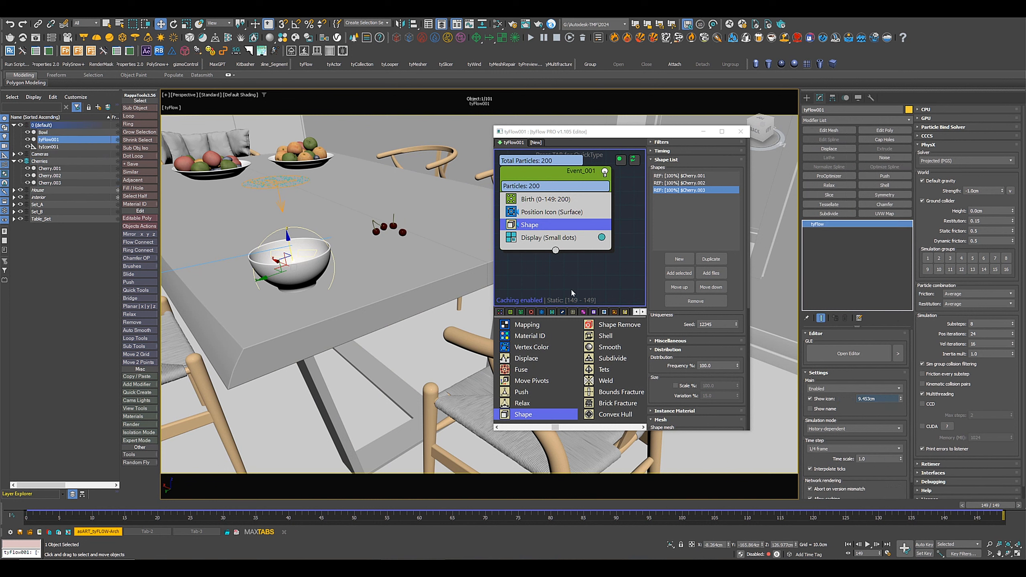
# Step: Add a PhysX Shape operator below Shape in Event_001
pyautogui.scroll(-5, 582, 342)
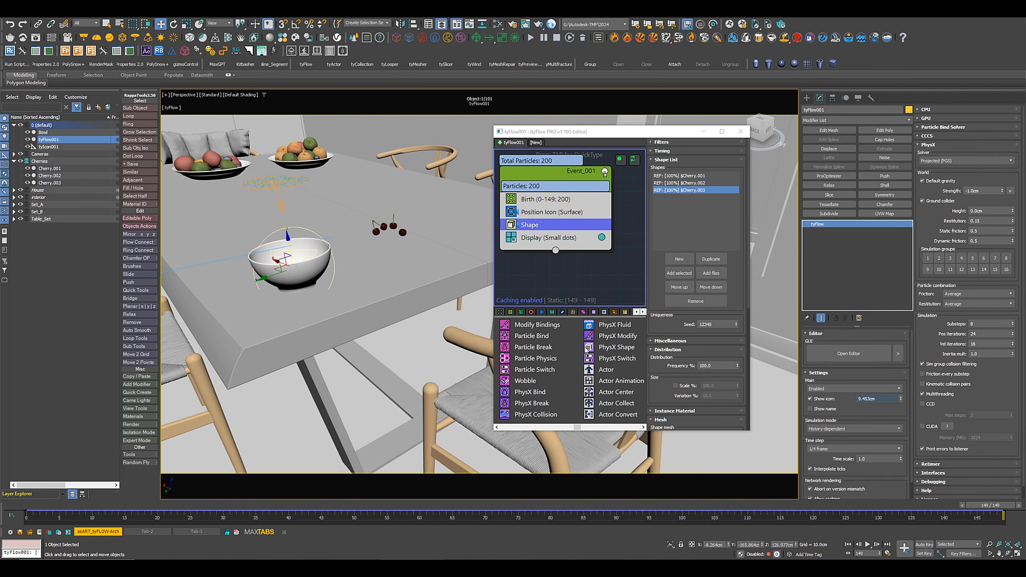
pyautogui.scroll(-3, 617, 350)
pyautogui.moveTo(532, 347); pyautogui.dragTo(538, 234)
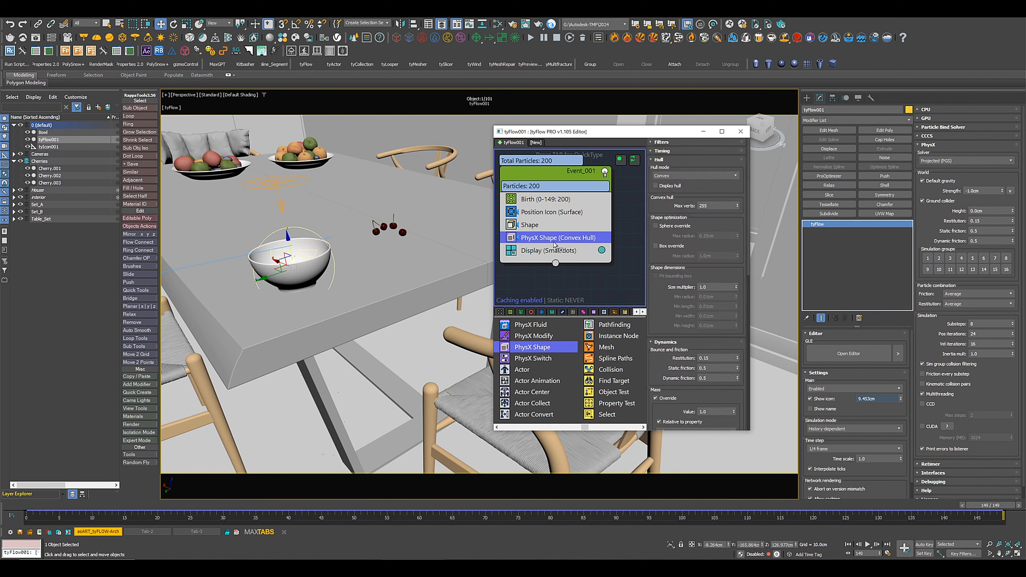
# Step: Set the PhysX Shape hull mode to Compound, using Grid slice (convex hulls)
pyautogui.click(680, 177)
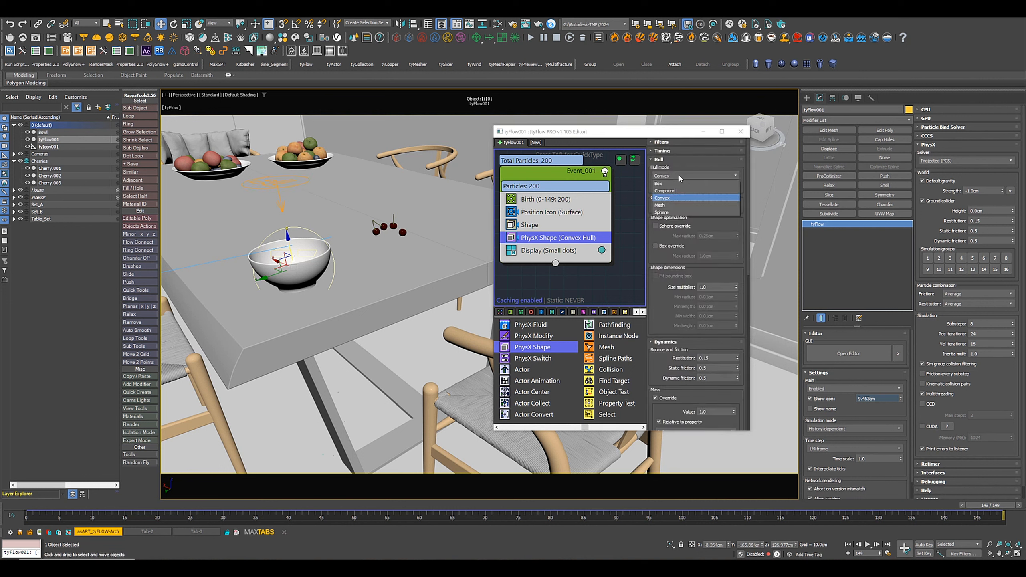
pyautogui.click(682, 197)
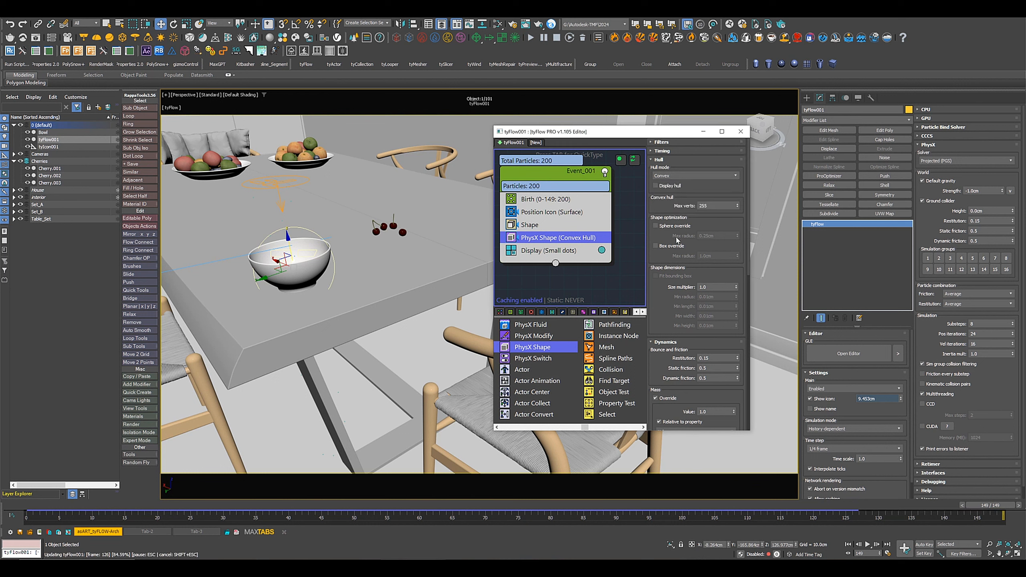
pyautogui.click(695, 176)
pyautogui.click(679, 190)
pyautogui.click(695, 206)
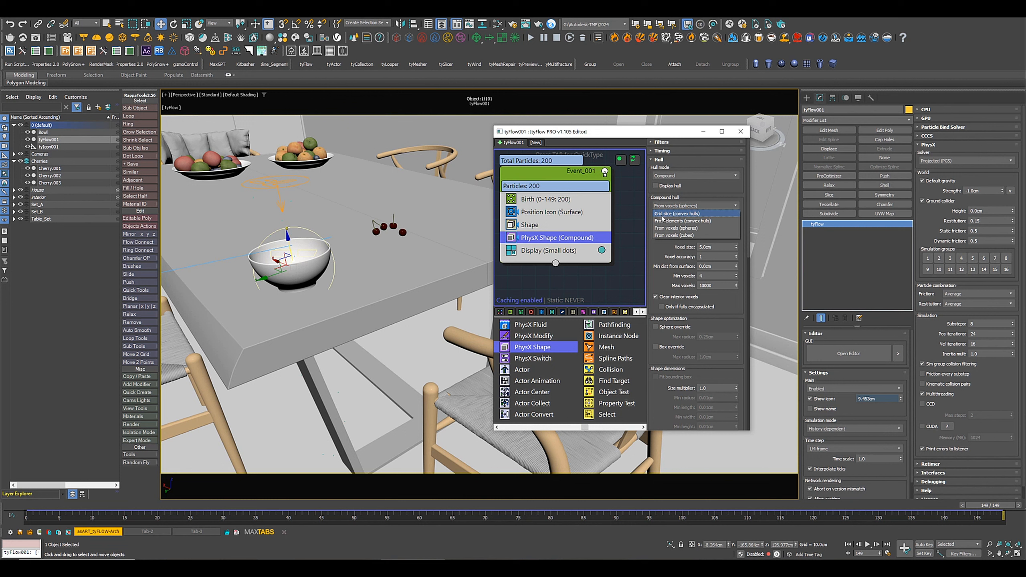
pyautogui.click(694, 214)
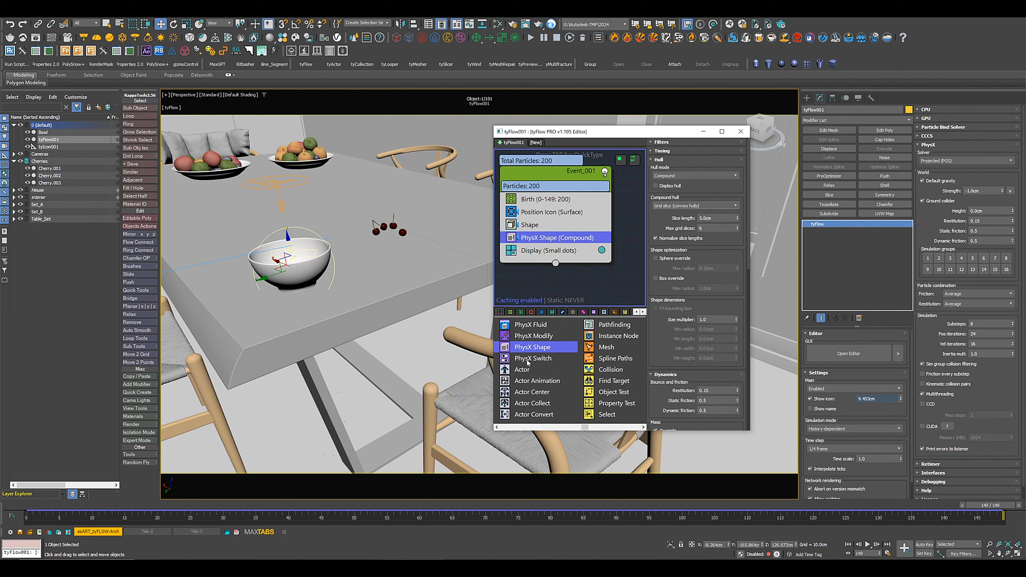
# Step: Add a PhysX Collision operator below PhysX Shape and return the timeline to frame 0
pyautogui.hscroll(-1, 521, 385)
pyautogui.moveTo(536, 415); pyautogui.dragTo(558, 248)
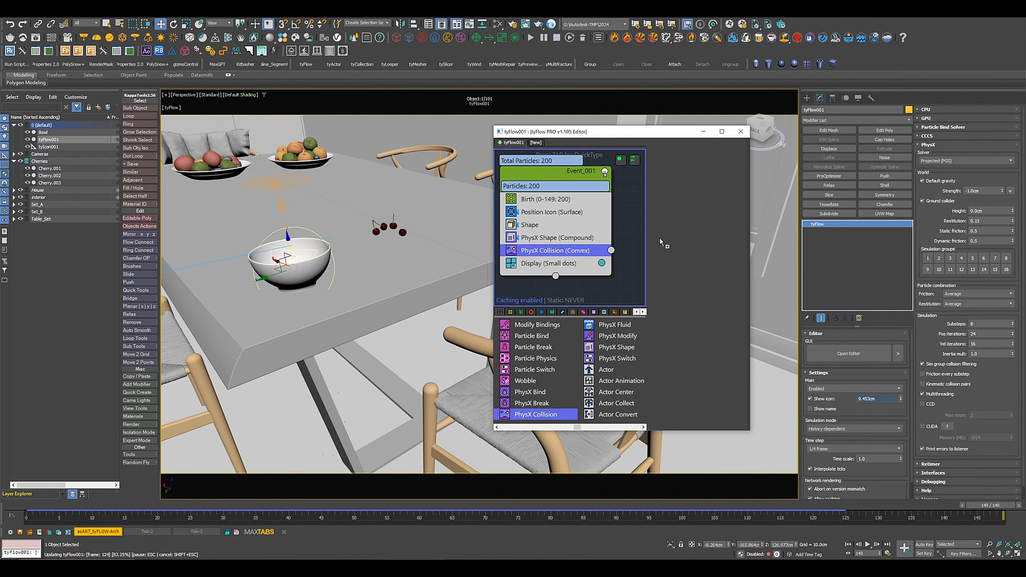
pyautogui.click(848, 544)
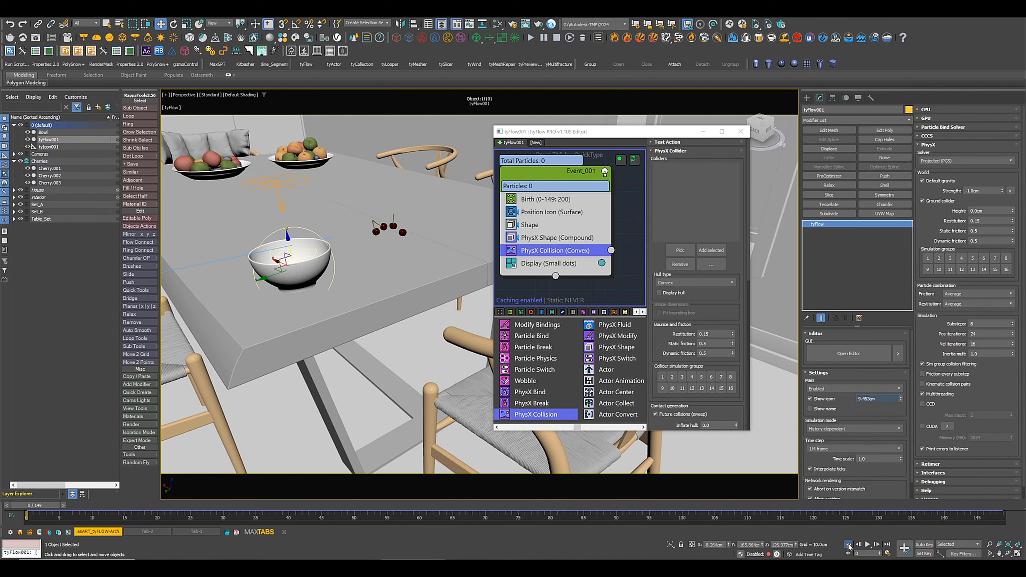
# Step: Add Bowl and Table as colliders in PhysX Collision and set the hull type to Mesh
pyautogui.click(680, 250)
pyautogui.click(317, 259)
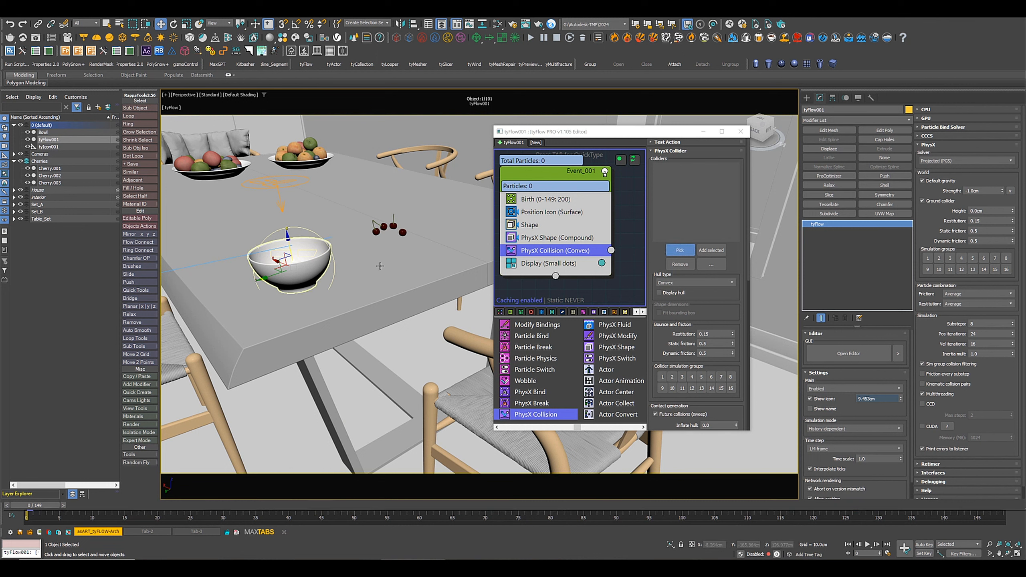
pyautogui.click(687, 252)
pyautogui.click(428, 275)
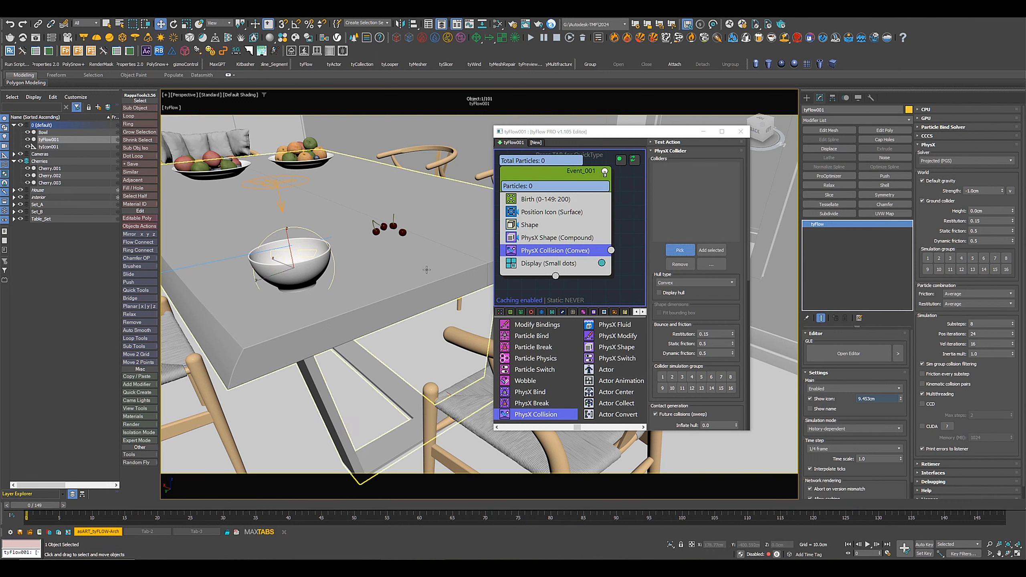
pyautogui.click(665, 285)
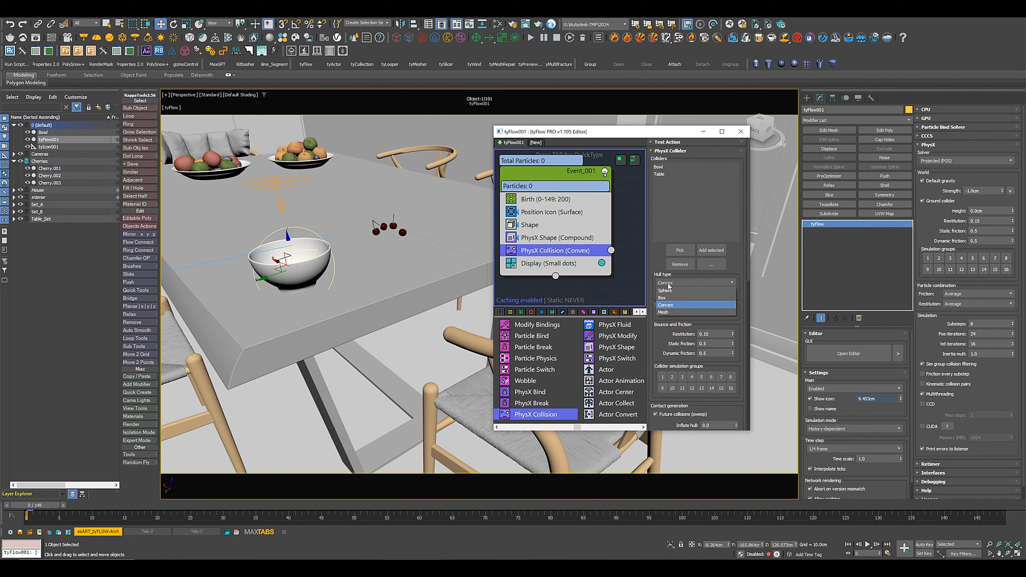
pyautogui.click(673, 313)
# Step: Add a Mesh operator below PhysX Collision and set the Display operator's mode to Geometry
pyautogui.scroll(-2, 589, 382)
pyautogui.scroll(1, 569, 379)
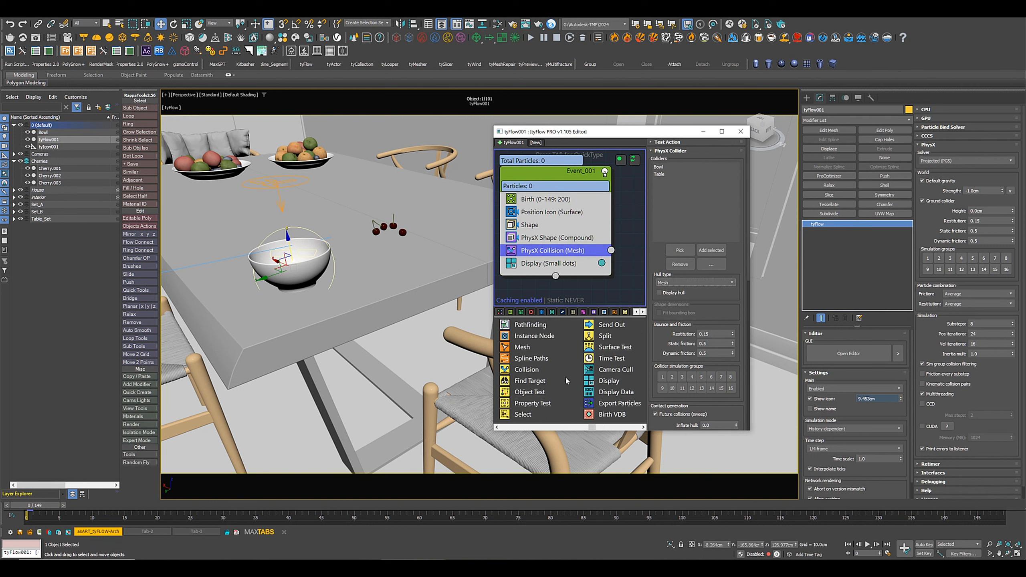
pyautogui.moveTo(523, 347); pyautogui.dragTo(552, 257)
pyautogui.click(549, 277)
pyautogui.click(695, 158)
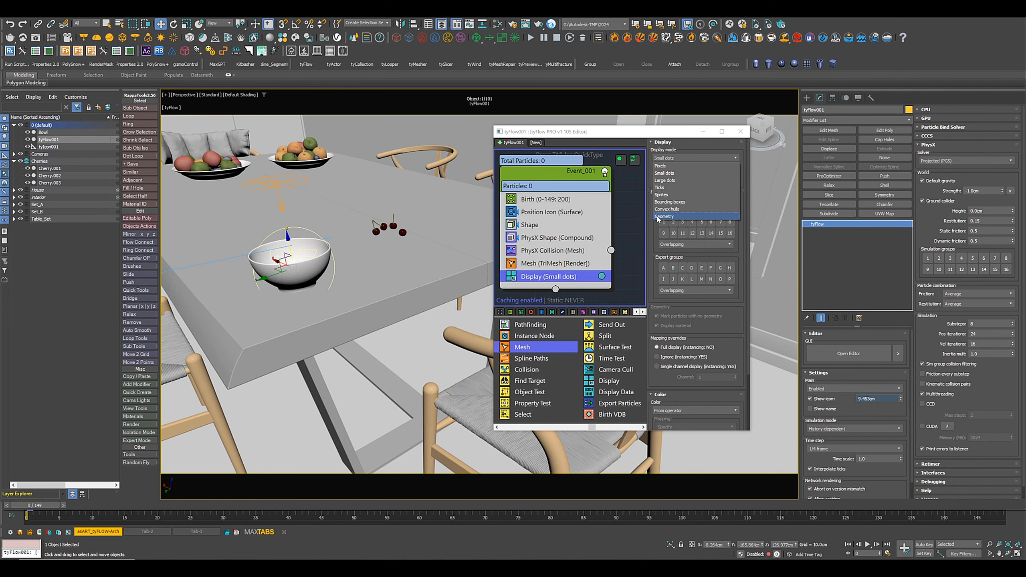
pyautogui.click(659, 218)
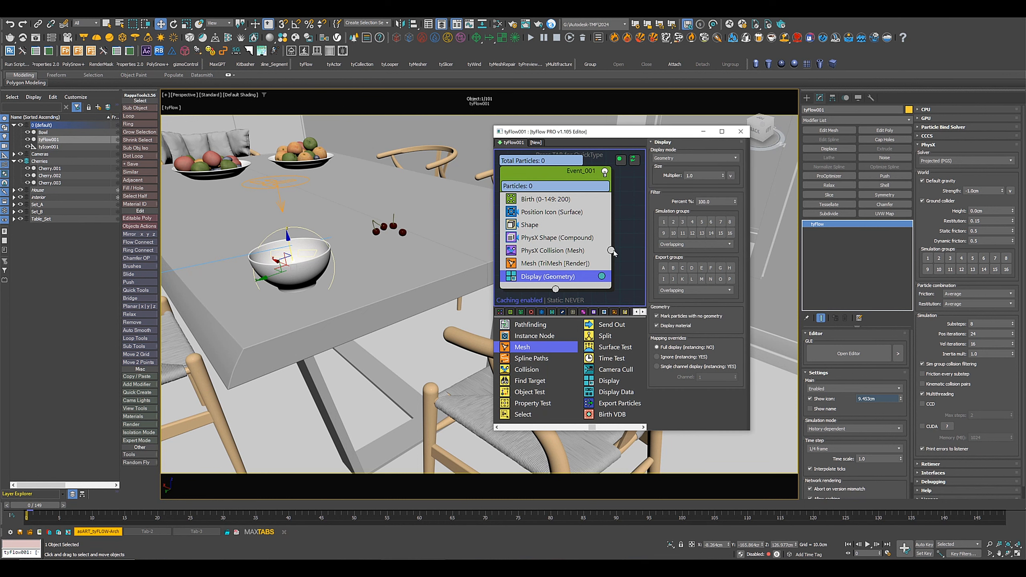
# Step: Select Cherry.003 on the table and clear all nodes from the Slate Material Editor view
pyautogui.click(377, 229)
pyautogui.click(498, 24)
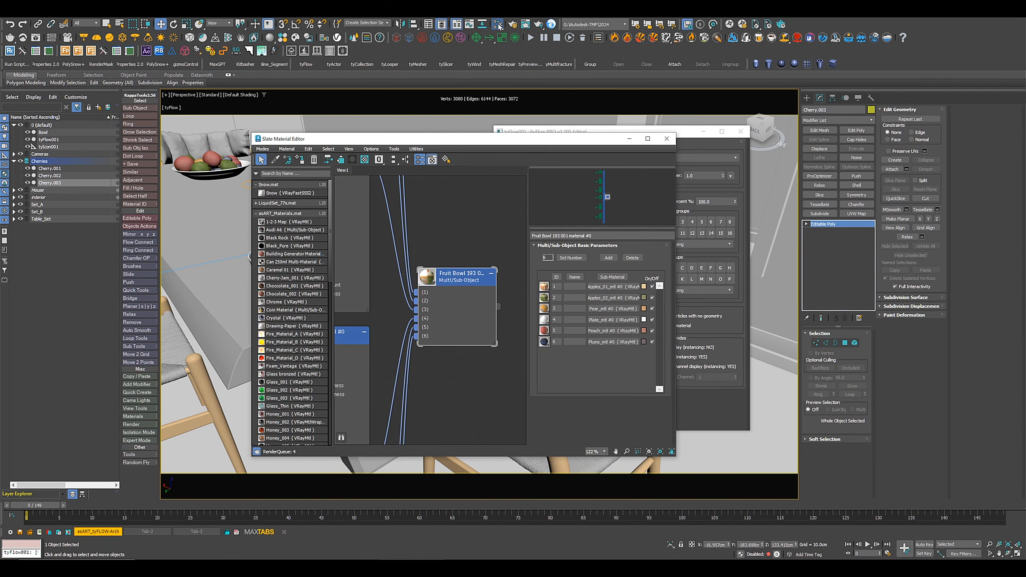
pyautogui.hotkey('ctrl', 'a')
pyautogui.press('Delete')
# Step: Load the selected cherry's Multi/Sub-Object material into the material view, assign it to tyFlow001 and close the material editor
pyautogui.click(287, 149)
pyautogui.click(300, 175)
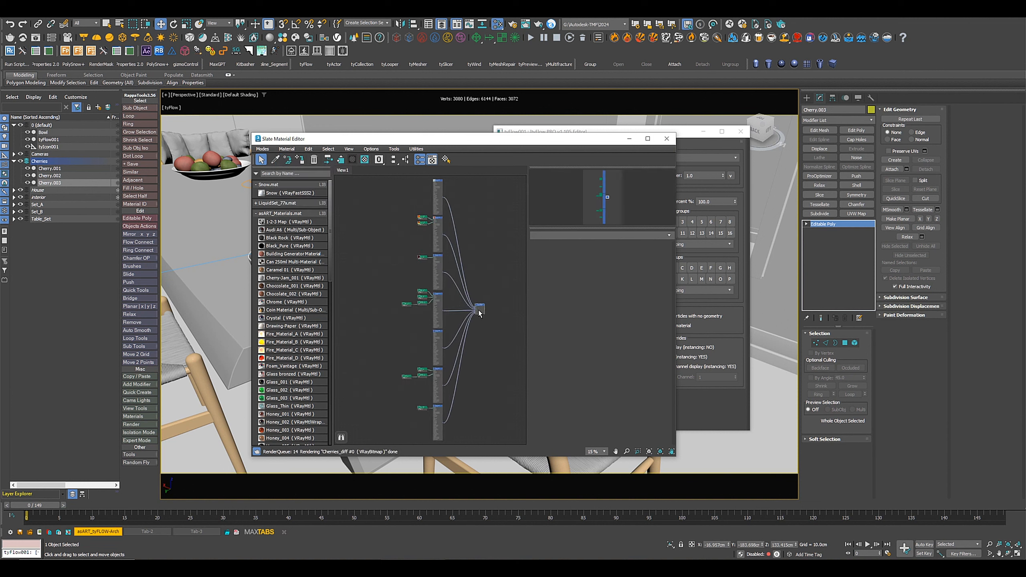
pyautogui.scroll(10, 480, 314)
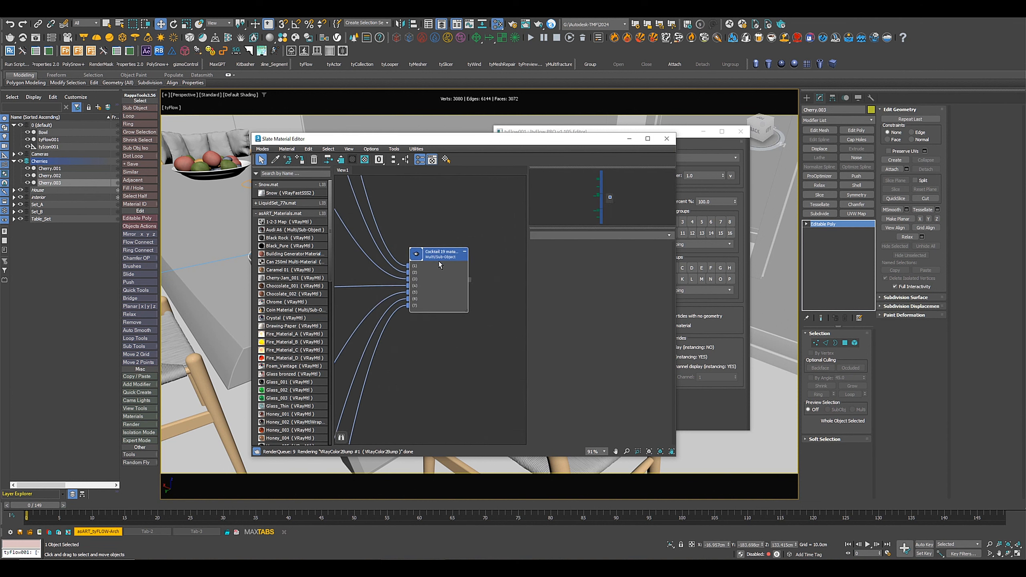
pyautogui.doubleClick(440, 265)
pyautogui.click(49, 140)
pyautogui.click(667, 139)
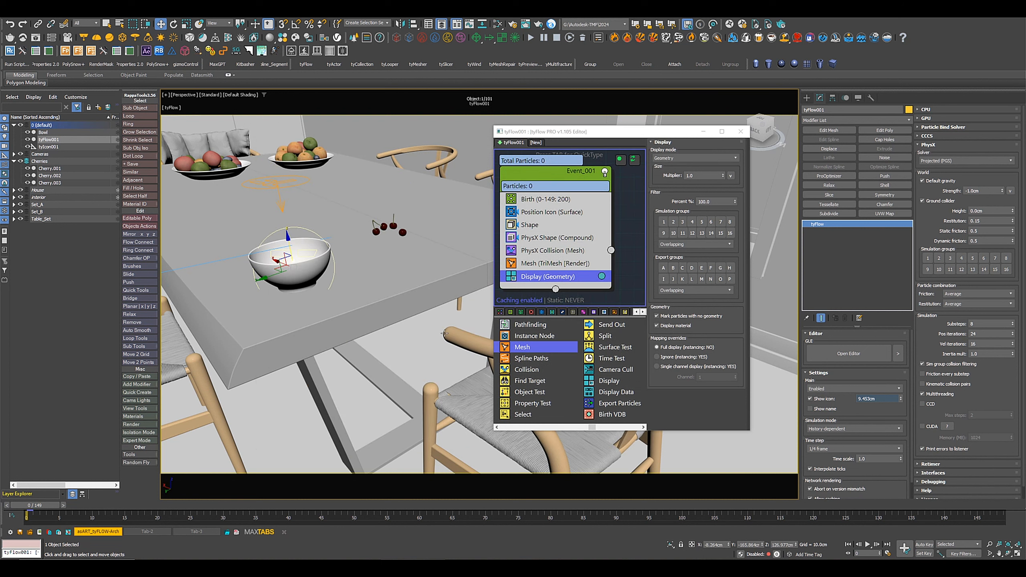
# Step: Set the Birth operator's end frame to 100 and play the simulation from frame 0
pyautogui.moveTo(37, 508); pyautogui.dragTo(6, 502)
pyautogui.click(546, 199)
pyautogui.doubleClick(705, 168)
pyautogui.write('100')
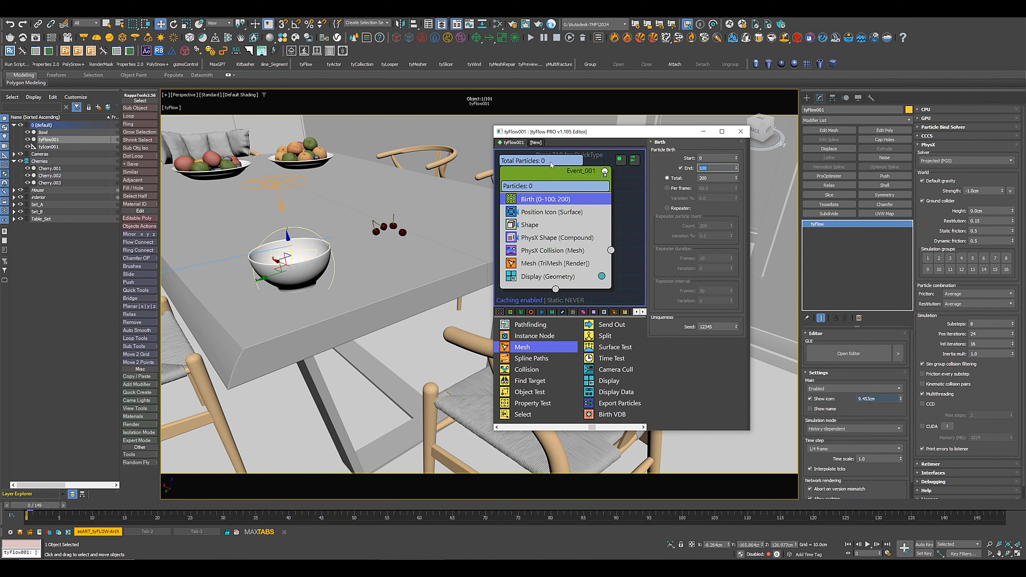
pyautogui.press('Tab')
pyautogui.click(868, 545)
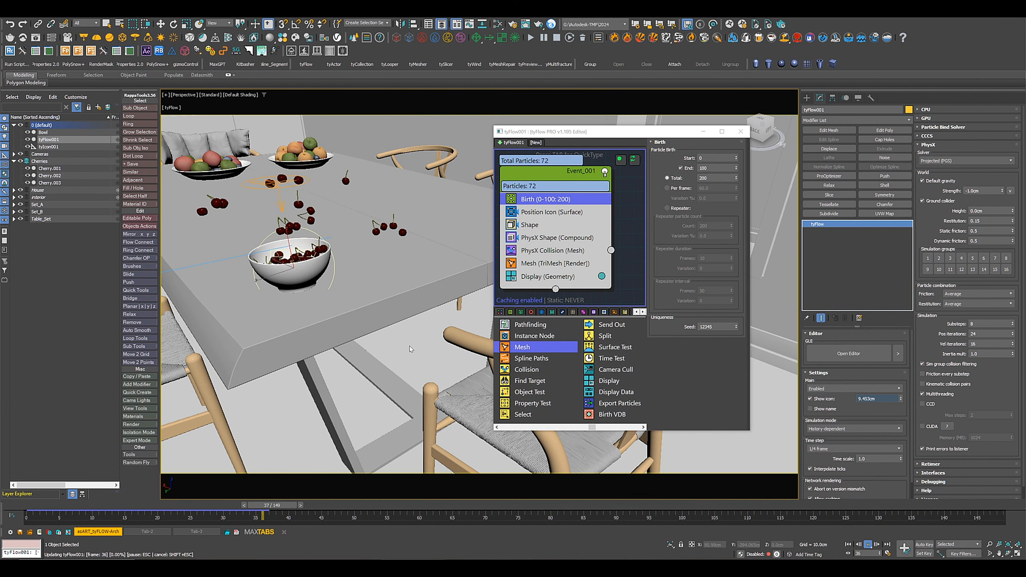
# Step: Rewind to frame 0 and set the Birth operator's total to 120 particles
pyautogui.click(848, 545)
pyautogui.doubleClick(719, 178)
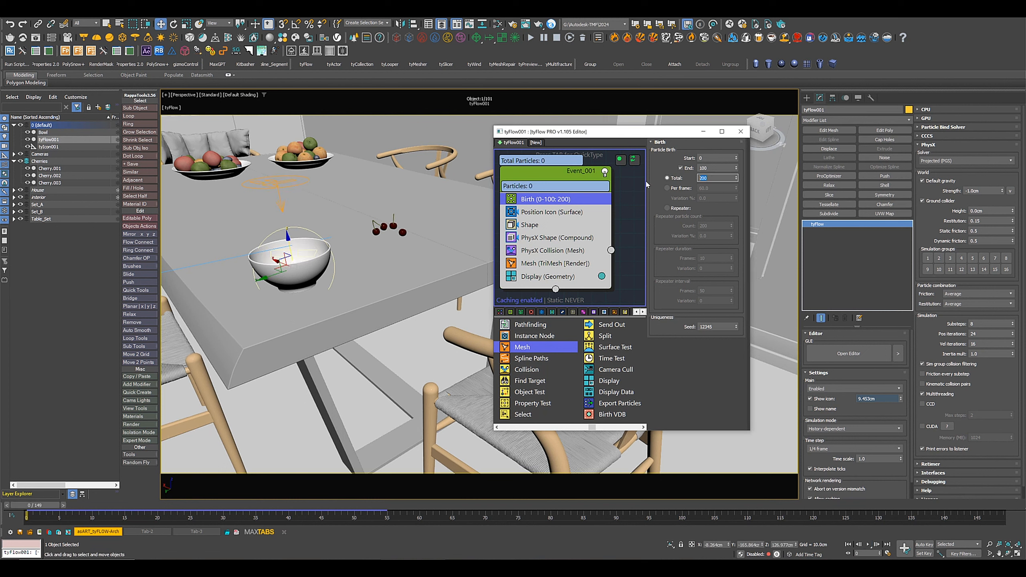
pyautogui.write('120')
pyautogui.press('Return')
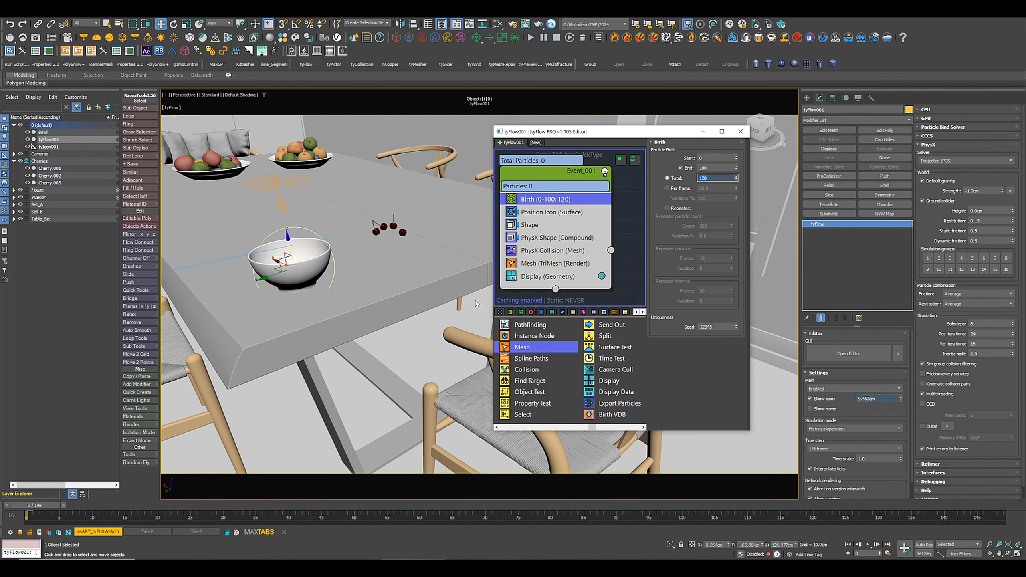
# Step: Add a Rotation operator with Random 3D orientation between Shape and PhysX Shape in Event_001
pyautogui.scroll(1, 577, 389)
pyautogui.scroll(1, 580, 389)
pyautogui.scroll(2, 557, 394)
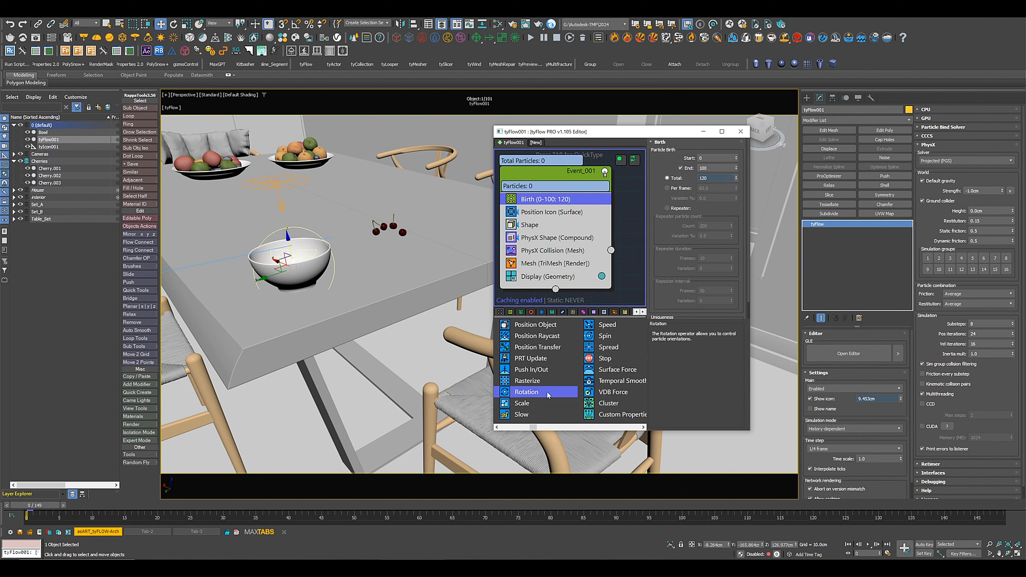
pyautogui.moveTo(549, 395); pyautogui.dragTo(538, 239)
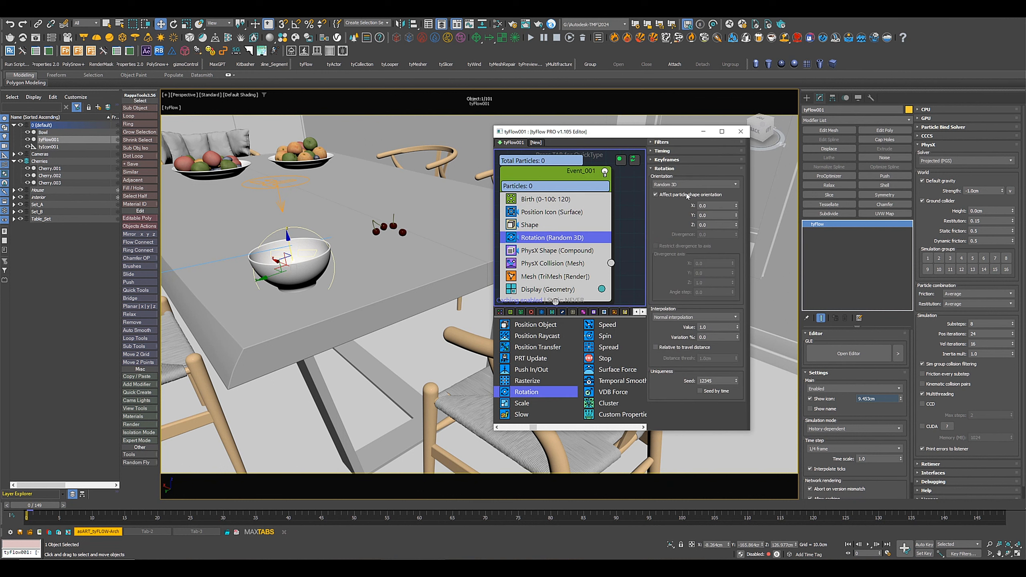
# Step: Advance the simulation to frame 149 and inspect the cherries in the bowl from close up
pyautogui.moveTo(36, 506); pyautogui.dragTo(924, 513)
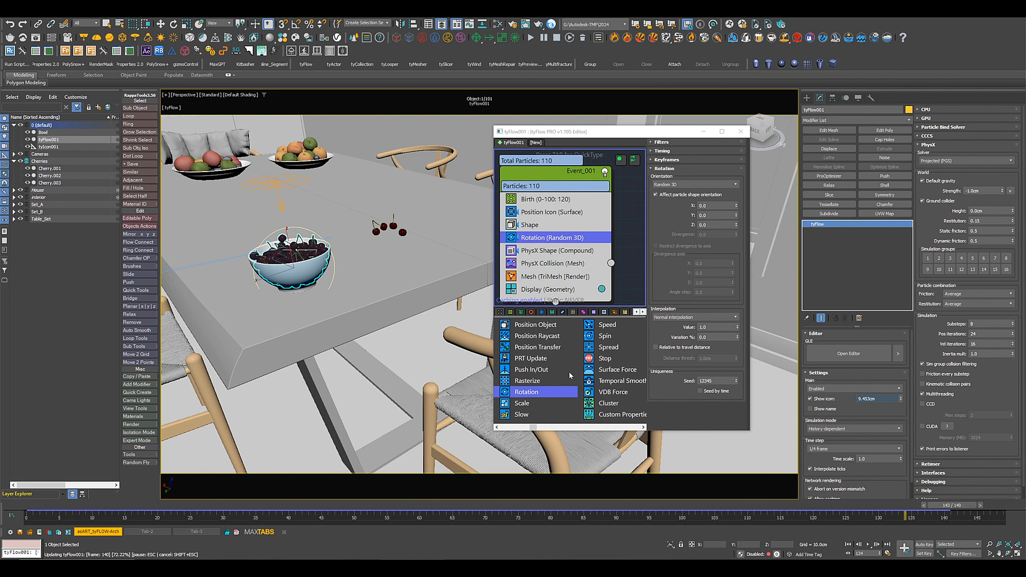
pyautogui.scroll(4, 331, 283)
pyautogui.keyDown('alt'); pyautogui.moveTo(331, 299); pyautogui.dragTo(362, 280, button='middle'); pyautogui.keyUp('alt')
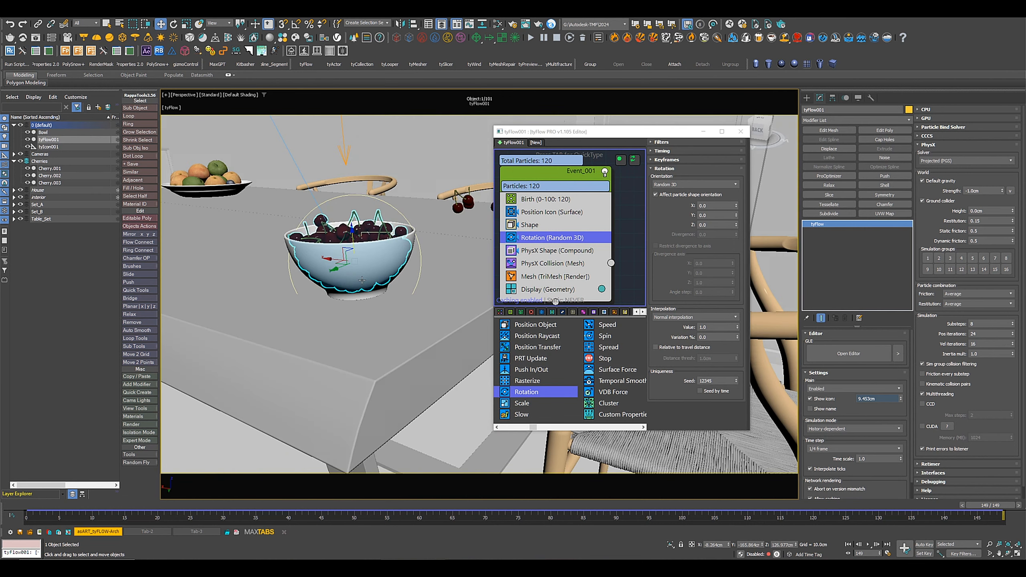
pyautogui.scroll(-2, 363, 280)
# Step: Turn off Render only in the Mesh operator, then add an Edit Poly modifier to tyFlow001 and collapse the stack
pyautogui.click(538, 279)
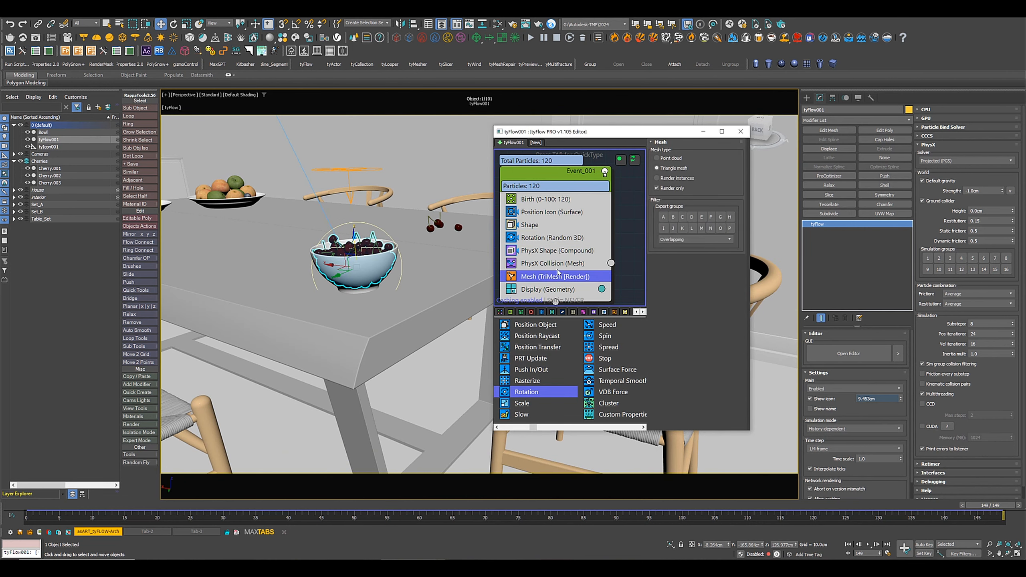
pyautogui.click(674, 189)
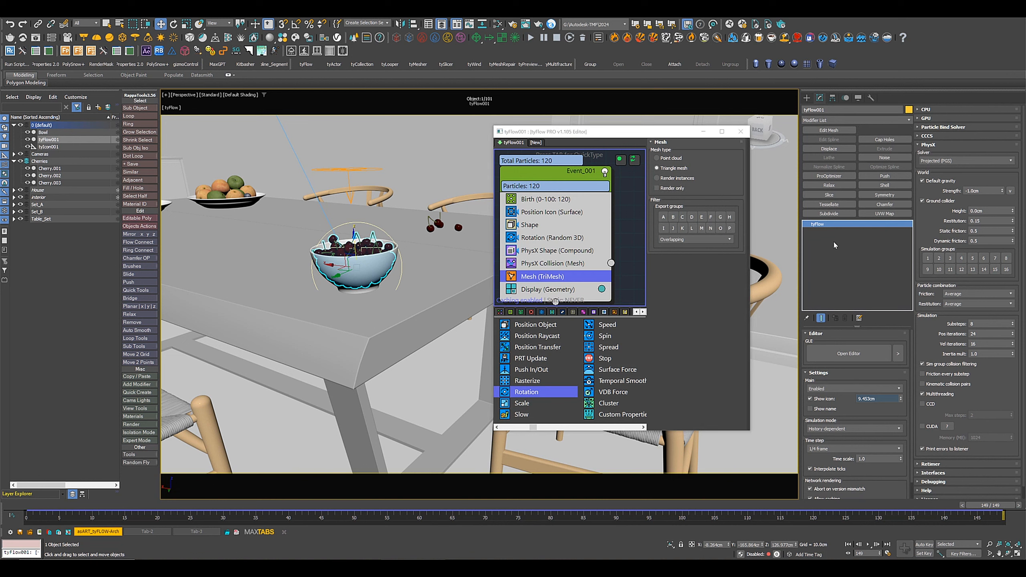
pyautogui.click(885, 131)
pyautogui.rightClick(843, 224)
pyautogui.click(885, 303)
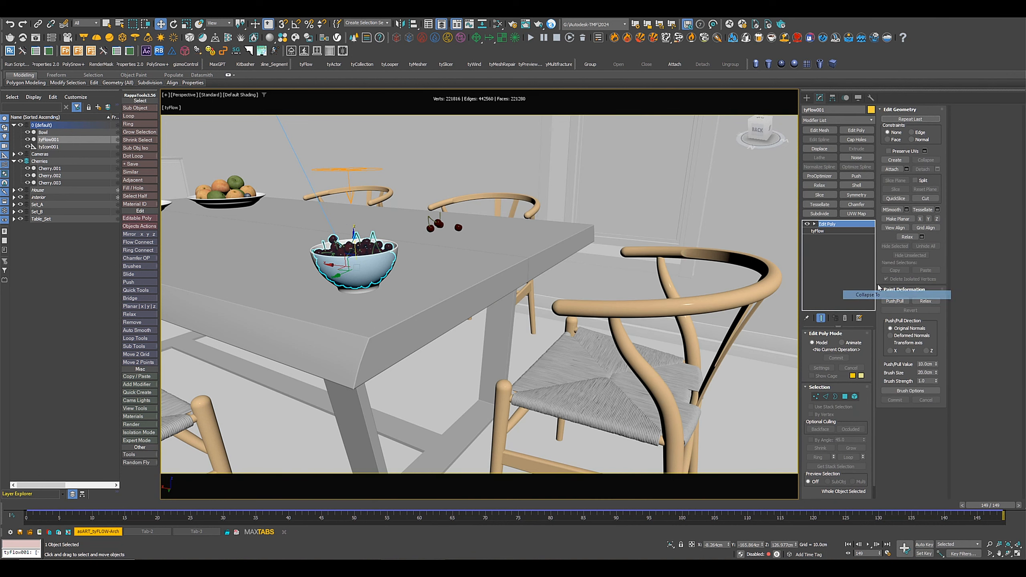
# Step: Rename the collapsed object Cherries and link it to the bowl as its parent
pyautogui.doubleClick(833, 111)
pyautogui.write('Cherries')
pyautogui.press('Return')
pyautogui.click(38, 24)
pyautogui.moveTo(367, 243); pyautogui.dragTo(381, 262)
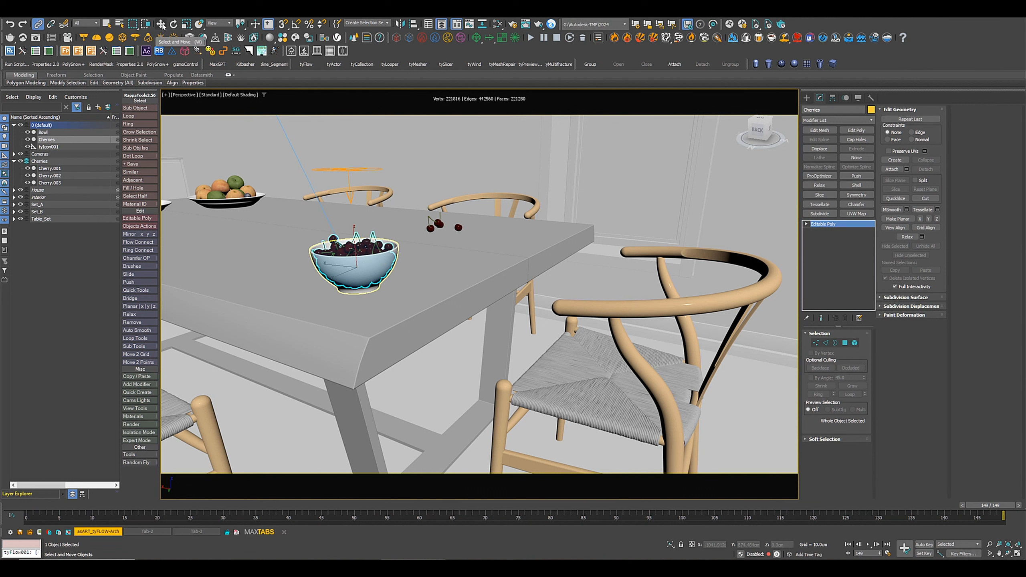
pyautogui.click(162, 24)
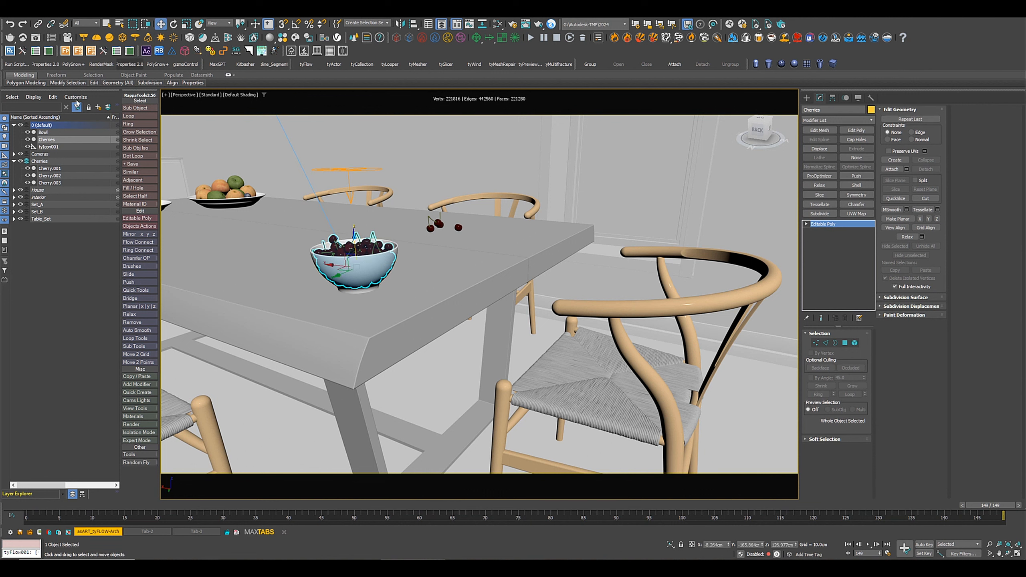
# Step: Put Bowl and Cherries on a new layer named Cherry Bowl
pyautogui.keyDown('ctrl'); pyautogui.click(53, 133); pyautogui.keyUp('ctrl')
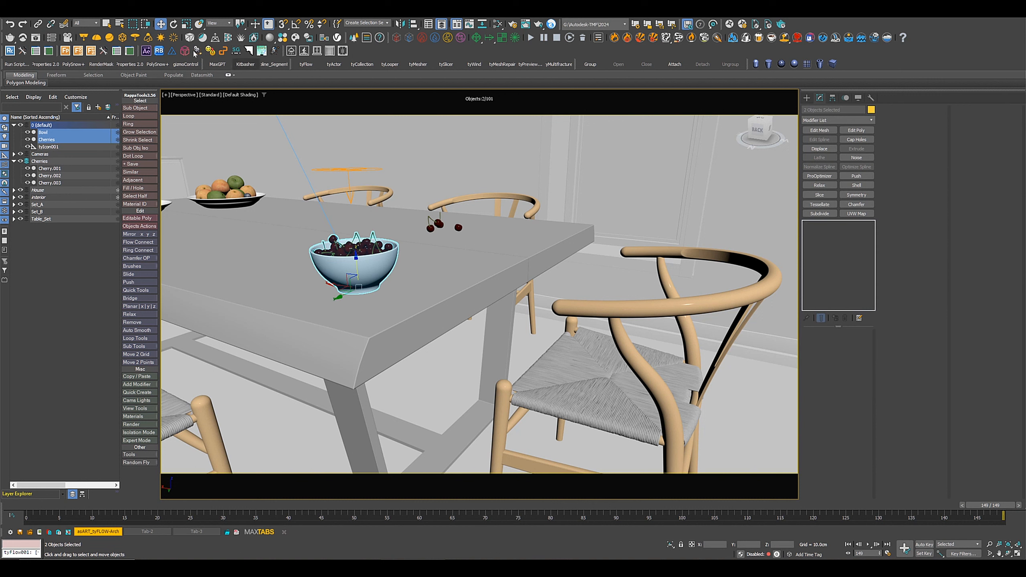
pyautogui.click(99, 107)
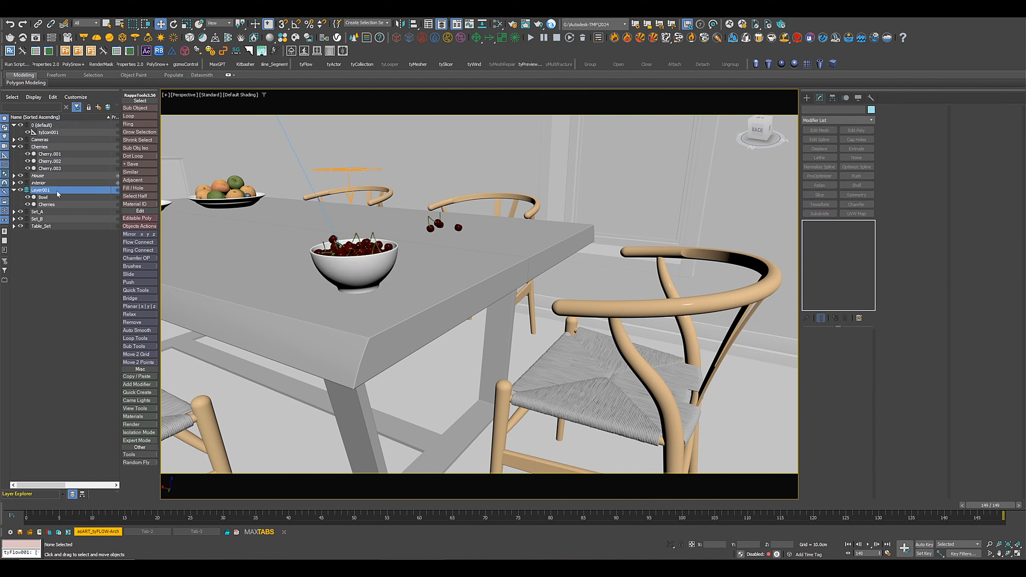
pyautogui.doubleClick(57, 192)
pyautogui.write('Cherry Bowl')
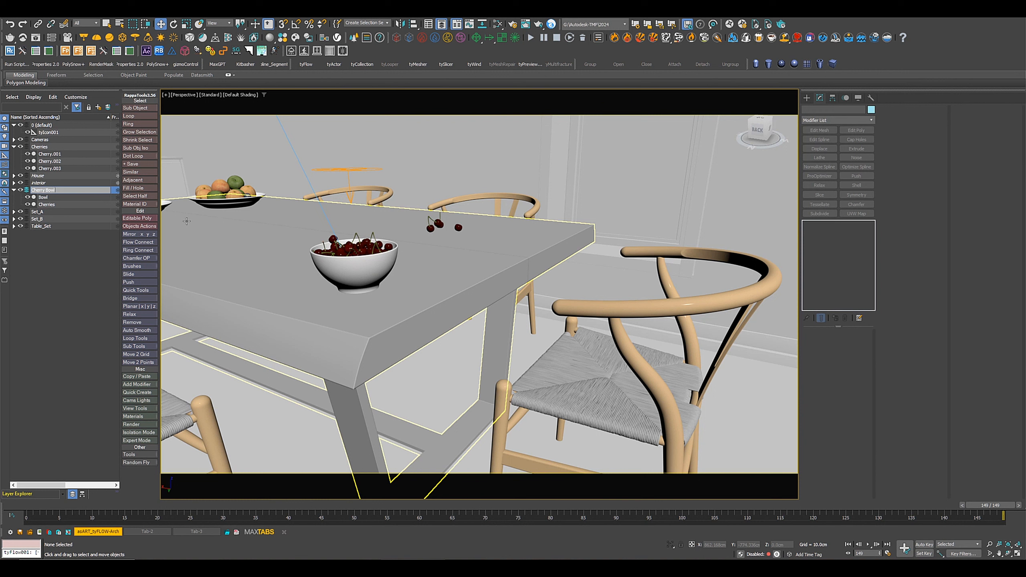
pyautogui.press('Return')
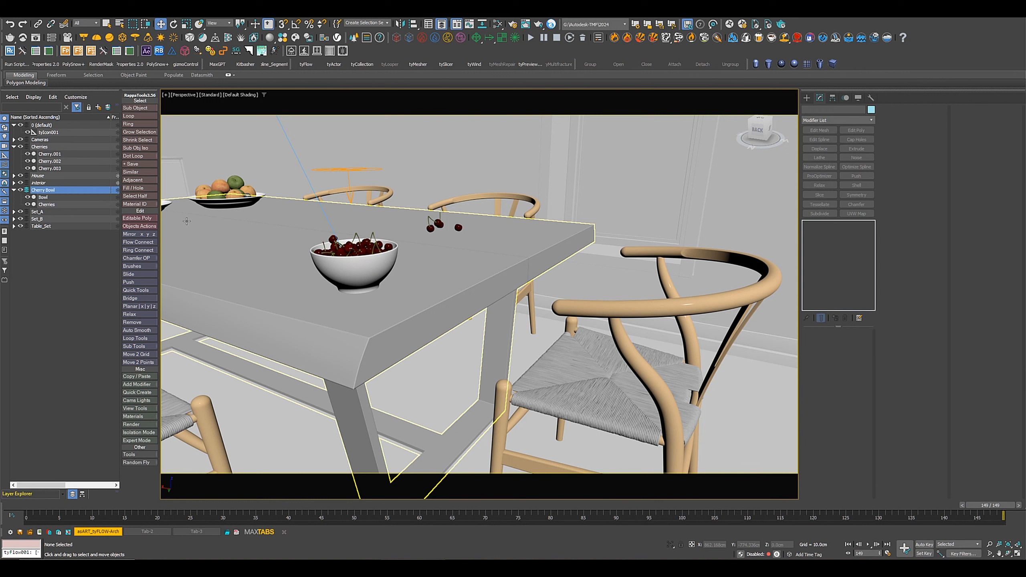
# Step: Delete the Cherries layer together with the three loose source cherries
pyautogui.click(14, 190)
pyautogui.doubleClick(44, 147)
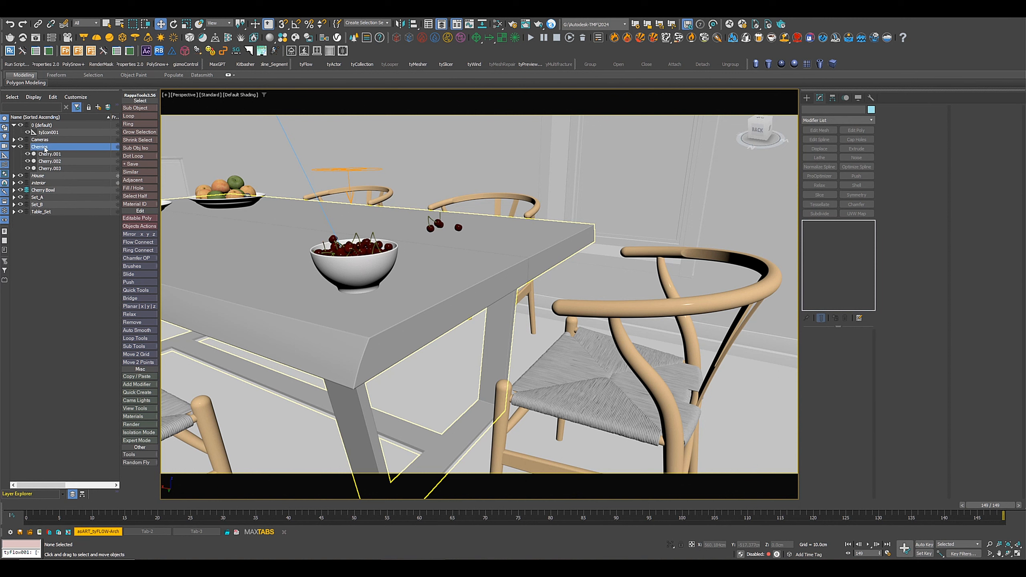
pyautogui.rightClick(82, 146)
pyautogui.click(70, 178)
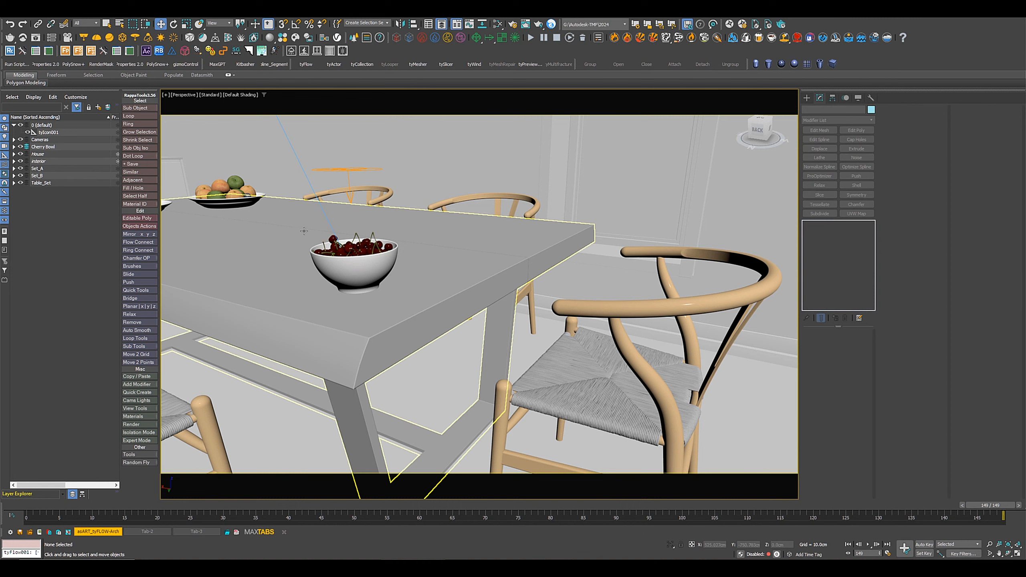
# Step: Move the cherry bowl across the table so it sits beside the two fruit plates
pyautogui.click(378, 262)
pyautogui.moveTo(377, 262); pyautogui.dragTo(567, 352, button='middle')
pyautogui.moveTo(605, 347); pyautogui.dragTo(317, 248)
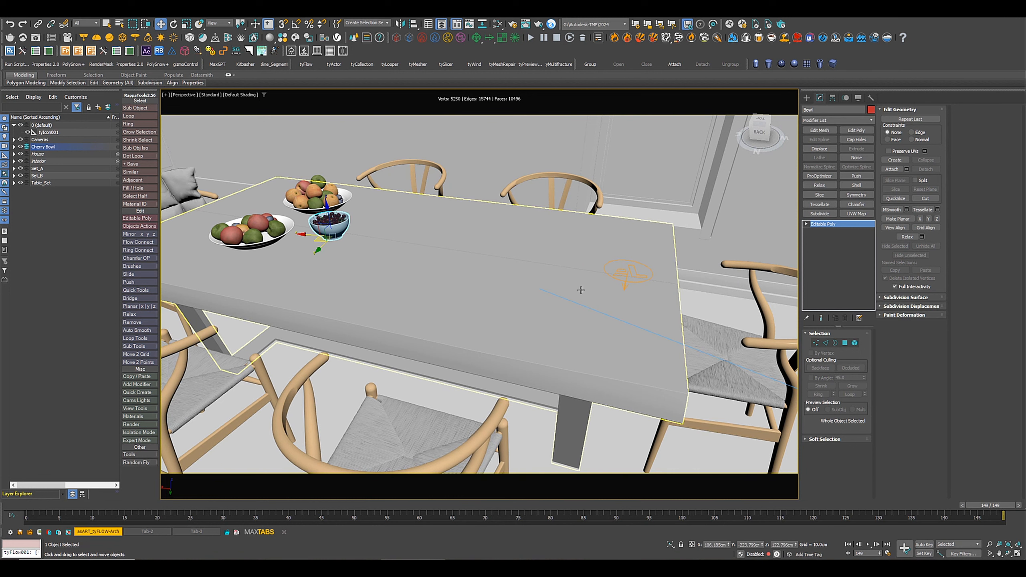
pyautogui.keyDown('alt'); pyautogui.moveTo(619, 292); pyautogui.dragTo(543, 304, button='middle'); pyautogui.keyUp('alt')
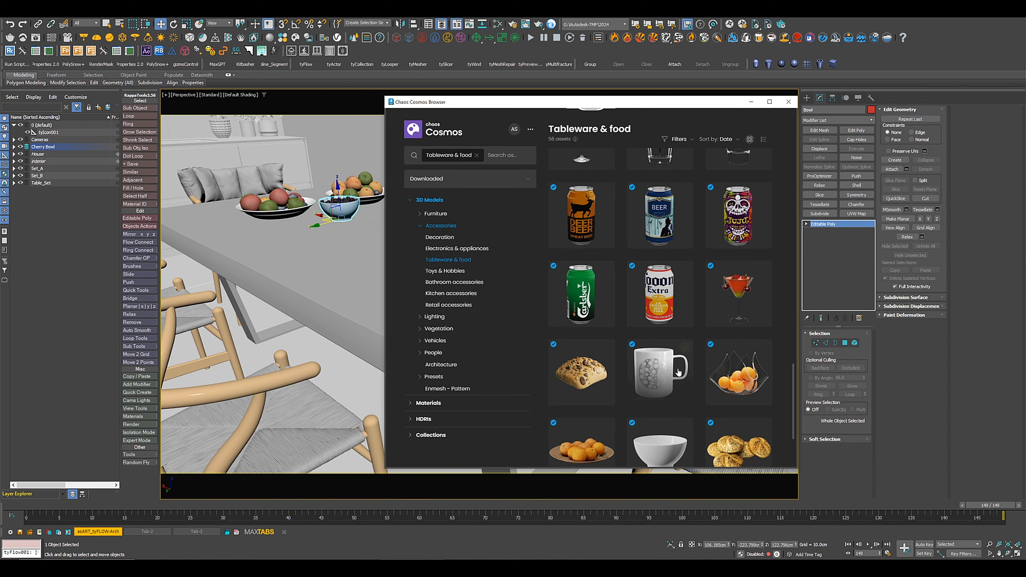
# Step: Import the Oranges 001 and Bread Rolls 001 models from the Chaos Cosmos tableware and food assets onto the table
pyautogui.scroll(-3, 678, 372)
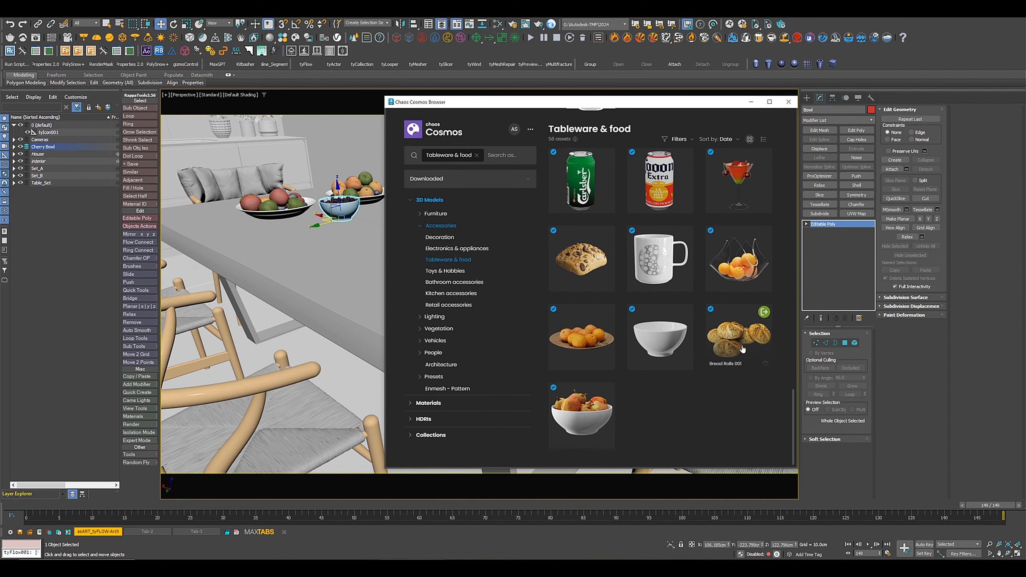
pyautogui.moveTo(568, 345); pyautogui.dragTo(361, 276)
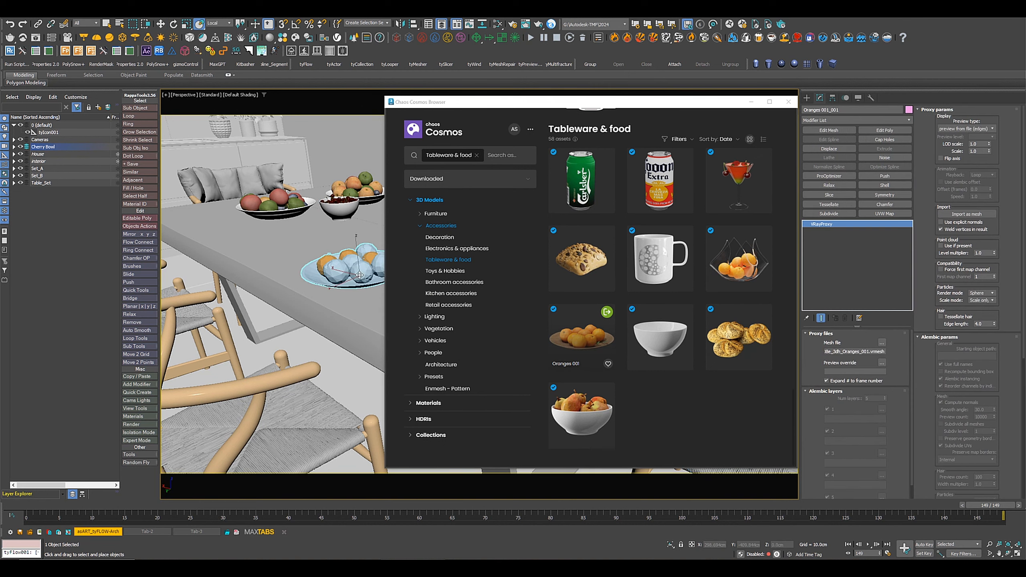
pyautogui.moveTo(736, 343); pyautogui.dragTo(319, 255)
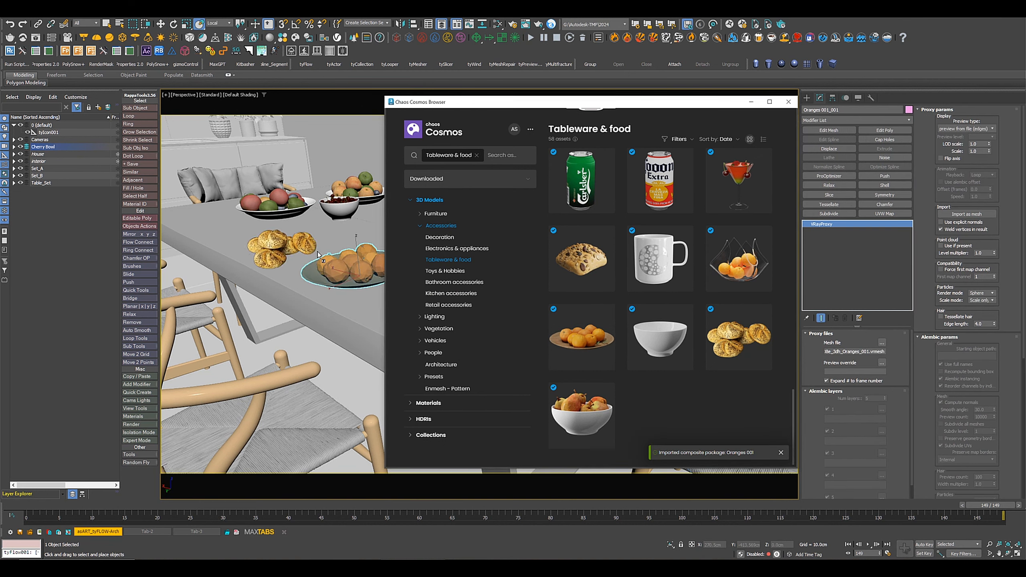
pyautogui.click(789, 104)
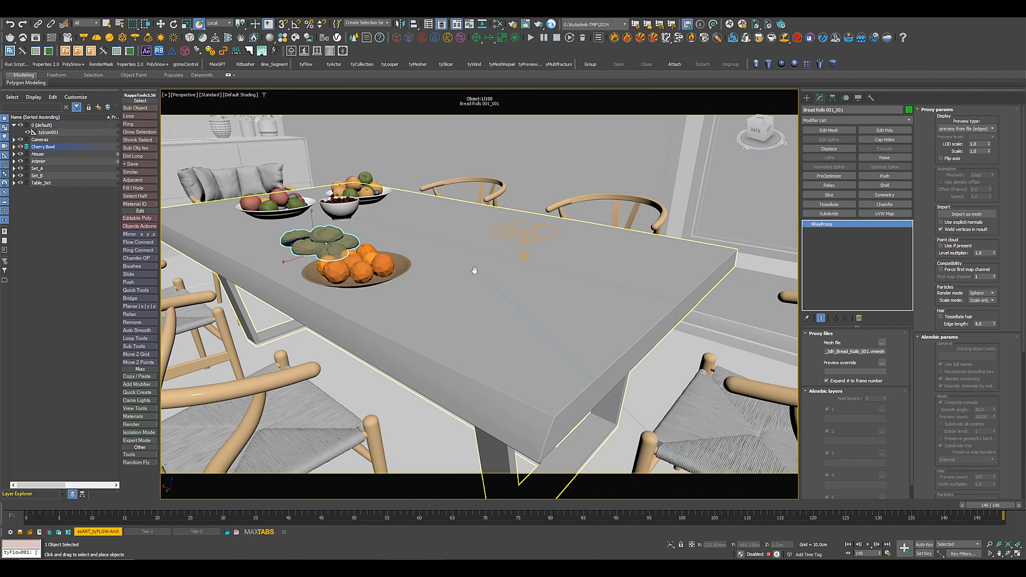
# Step: Set the preview type of the Oranges 001_001 proxy to show whole mesh
pyautogui.moveTo(448, 275); pyautogui.dragTo(502, 283, button='middle')
pyautogui.click(491, 280)
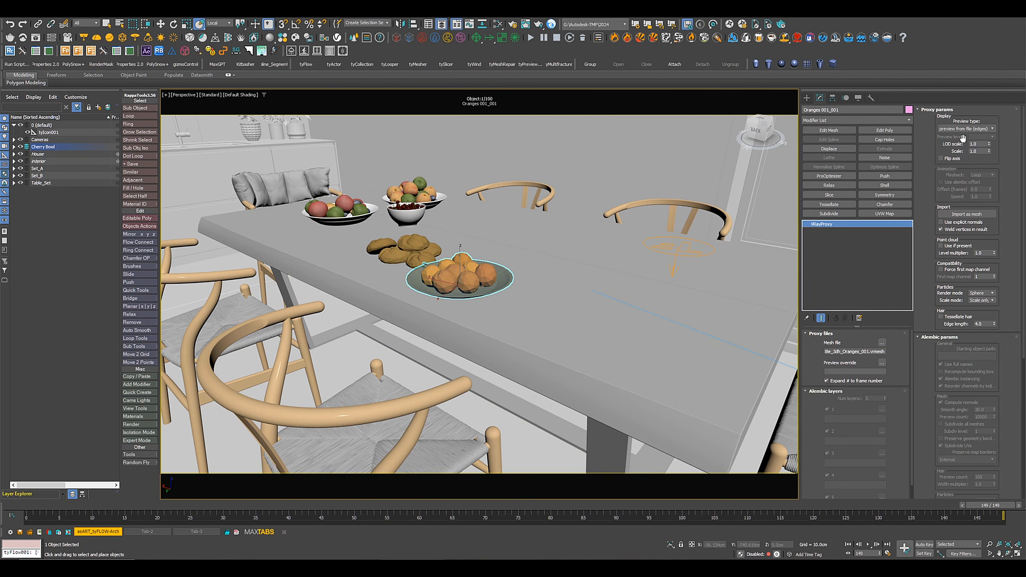
pyautogui.click(960, 130)
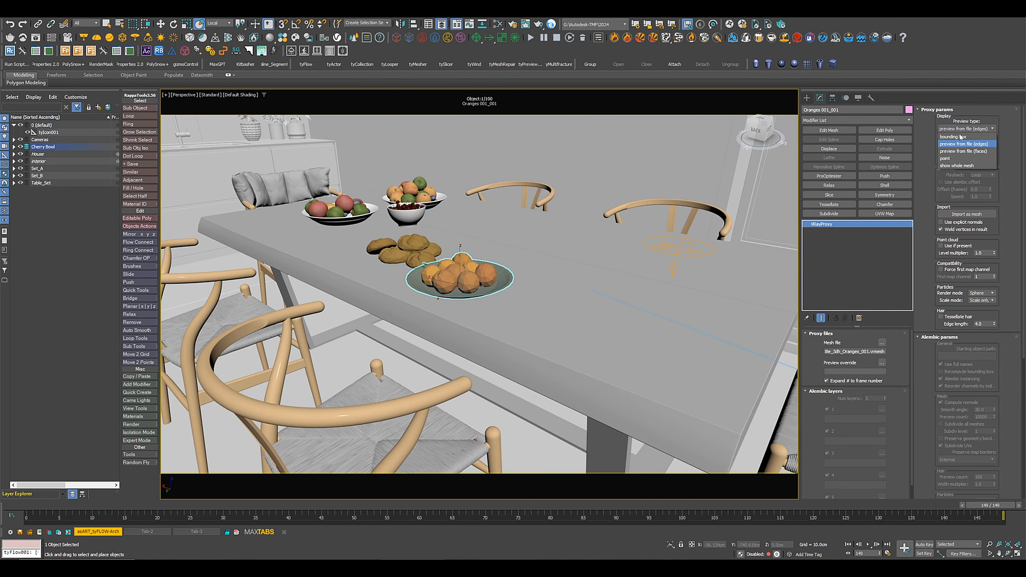
pyautogui.click(954, 167)
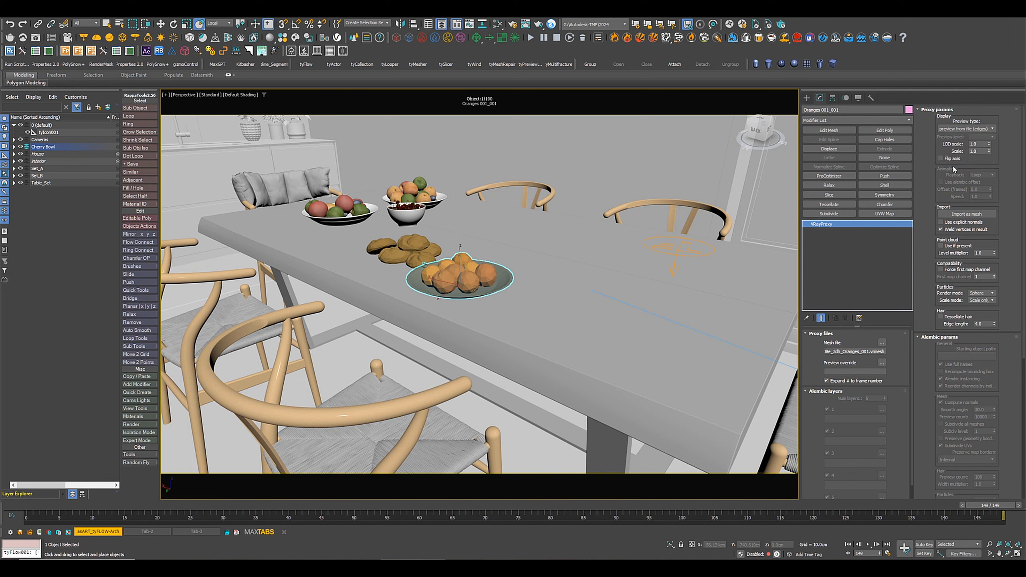
# Step: Add an Edit Poly modifier to the oranges, collapse the stack, and move them toward the empty end of the table
pyautogui.click(894, 131)
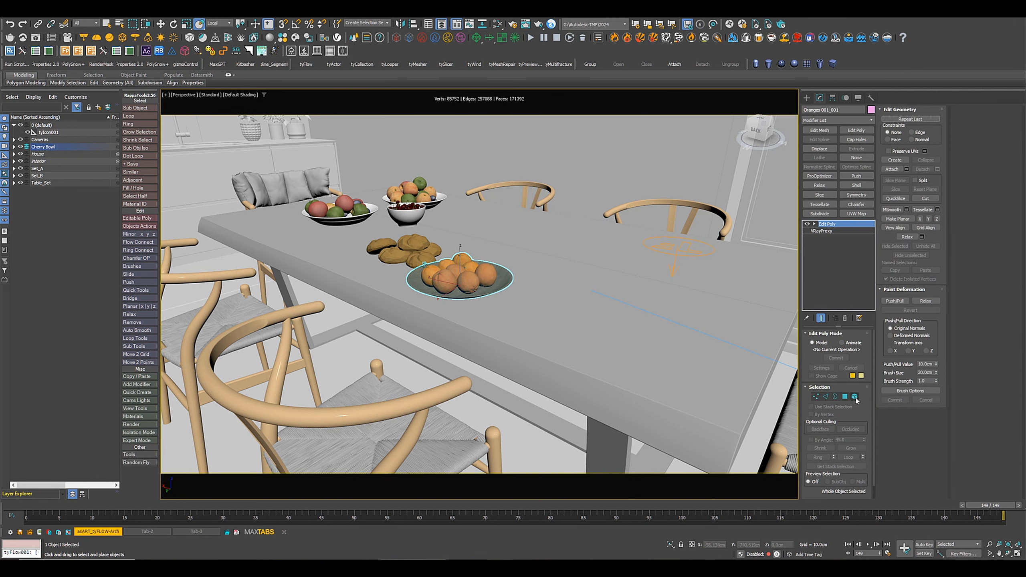
pyautogui.rightClick(830, 232)
pyautogui.click(852, 336)
pyautogui.press('w')
pyautogui.moveTo(447, 288); pyautogui.dragTo(671, 351)
# Step: Delete all the orange elements from the mesh, keeping only the wooden plate
pyautogui.click(855, 343)
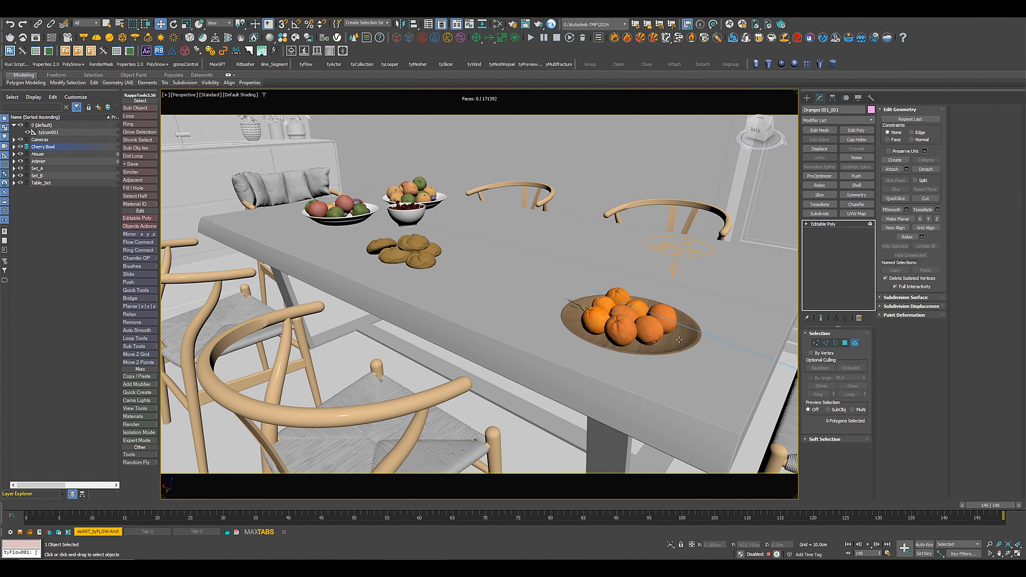
pyautogui.click(679, 340)
pyautogui.hotkey('ctrl', 'i')
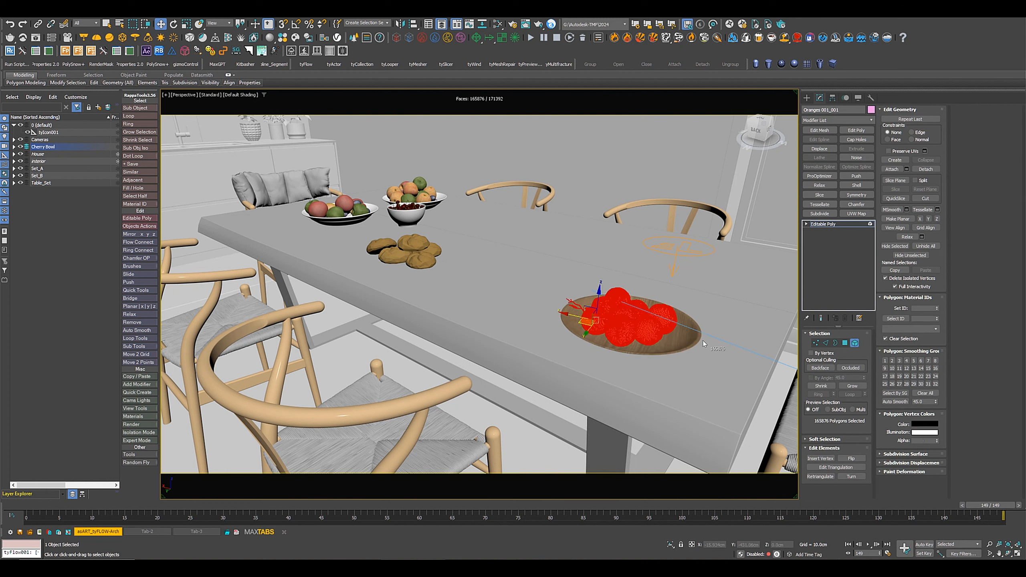
pyautogui.press('Delete')
pyautogui.click(823, 224)
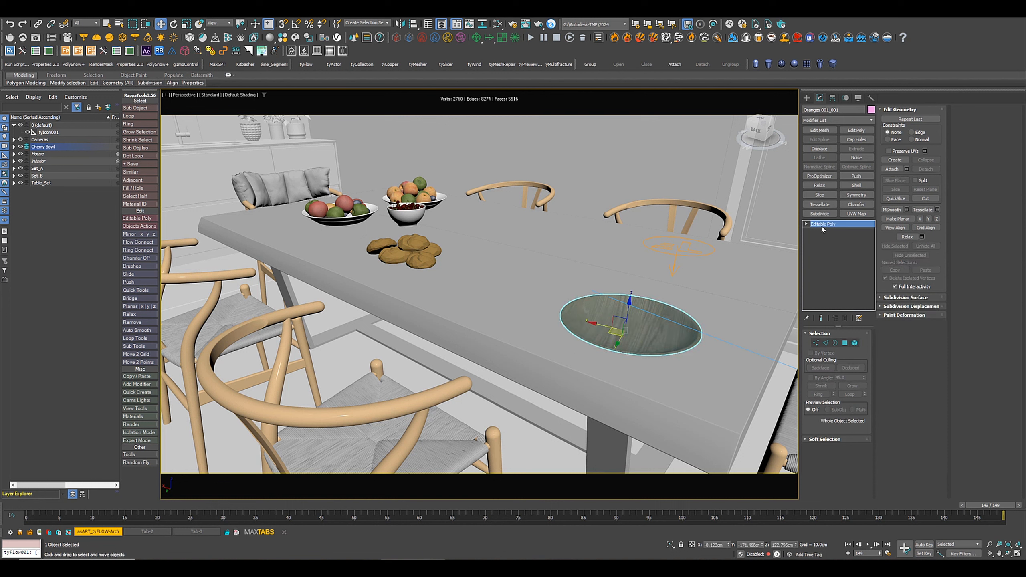
# Step: Rename the remaining plate object Wooden.Plate
pyautogui.click(846, 110)
pyautogui.write('Wooden.Pla')
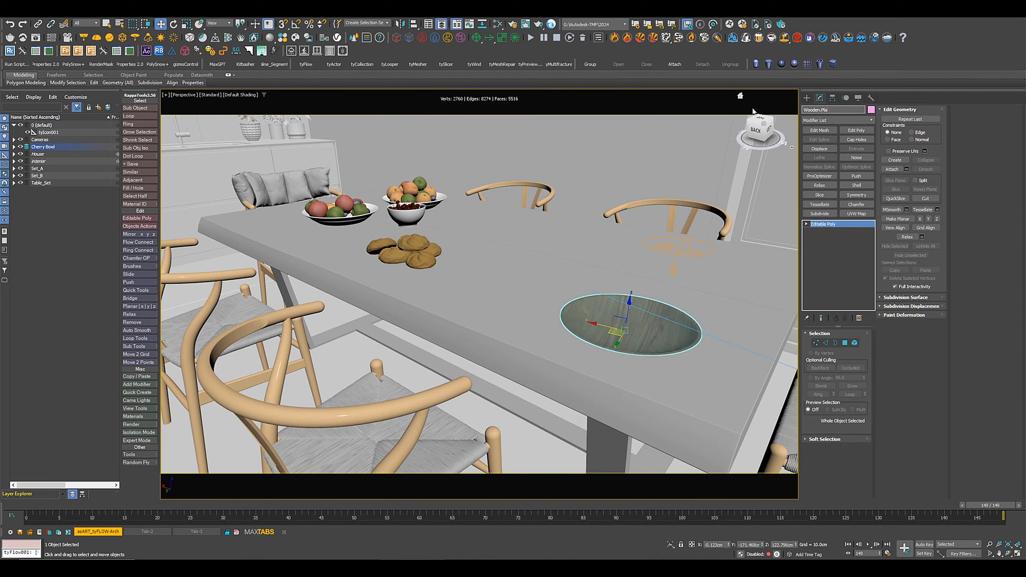
pyautogui.write('te')
pyautogui.press('Return')
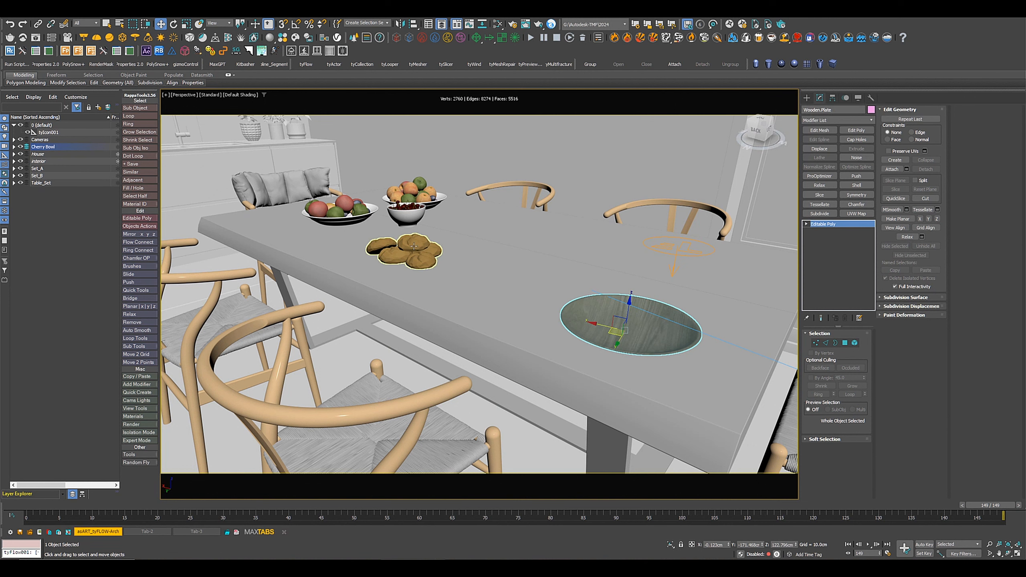
# Step: Move the bread rolls closer to the wooden plate and collapse an Edit Poly modifier onto them
pyautogui.click(424, 254)
pyautogui.moveTo(383, 270); pyautogui.dragTo(460, 306)
pyautogui.click(885, 130)
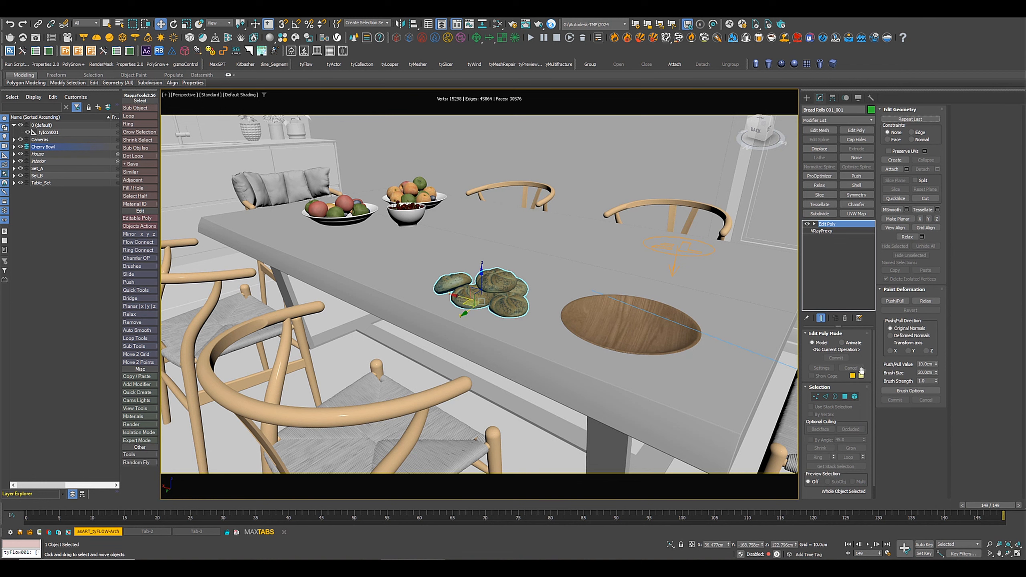
pyautogui.rightClick(835, 224)
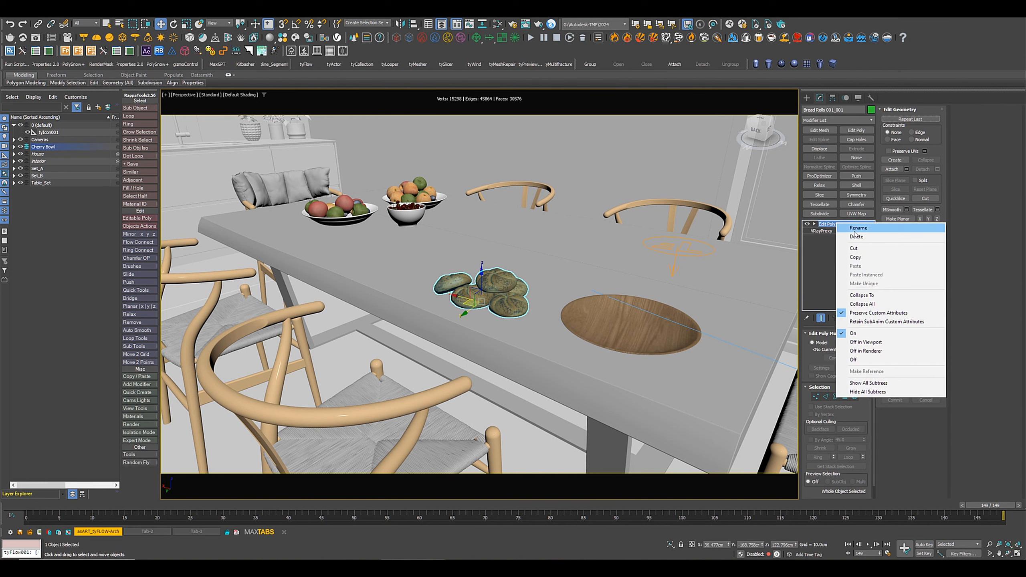
pyautogui.click(862, 295)
pyautogui.keyDown('alt'); pyautogui.moveTo(535, 298); pyautogui.dragTo(569, 312, button='middle'); pyautogui.keyUp('alt')
pyautogui.scroll(5, 505, 299)
pyautogui.keyDown('alt'); pyautogui.moveTo(404, 291); pyautogui.dragTo(556, 302, button='middle'); pyautogui.keyUp('alt')
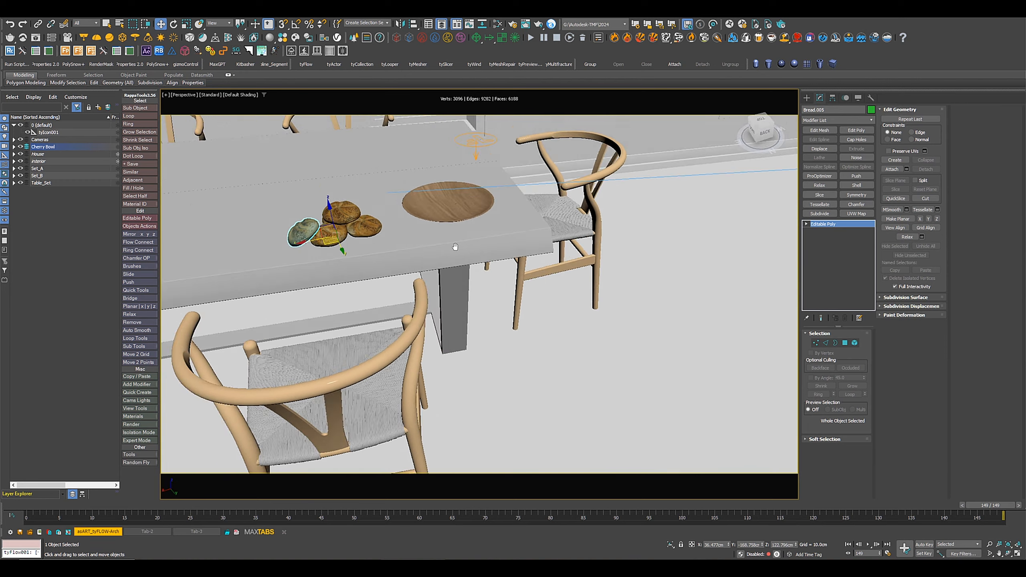
pyautogui.keyDown('alt'); pyautogui.moveTo(456, 247); pyautogui.dragTo(421, 232, button='middle'); pyautogui.keyUp('alt')
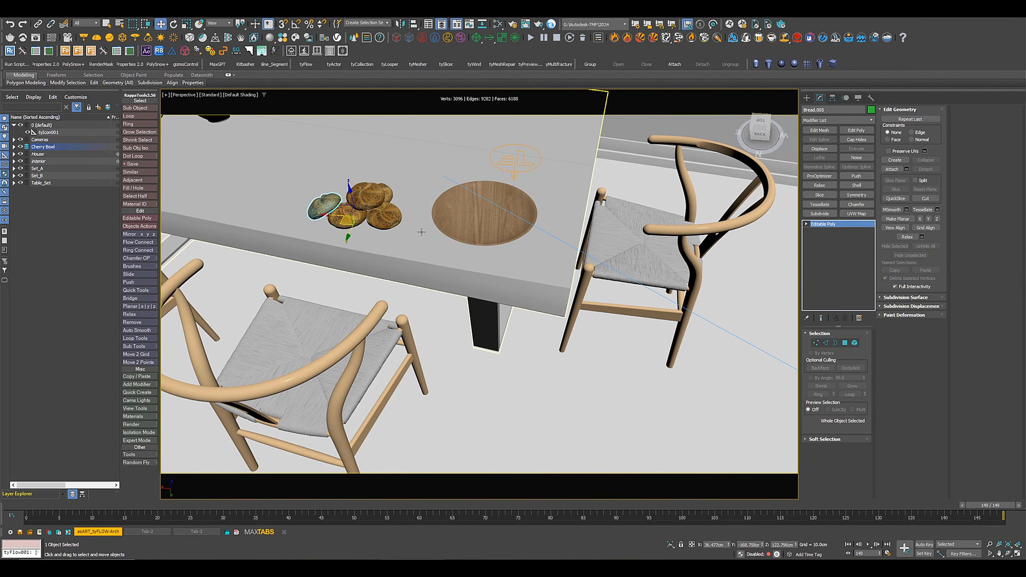
# Step: Put Bread.001 to Bread.005 on a new layer and move Wooden.Plate to the 0 (default) layer
pyautogui.click(13, 147)
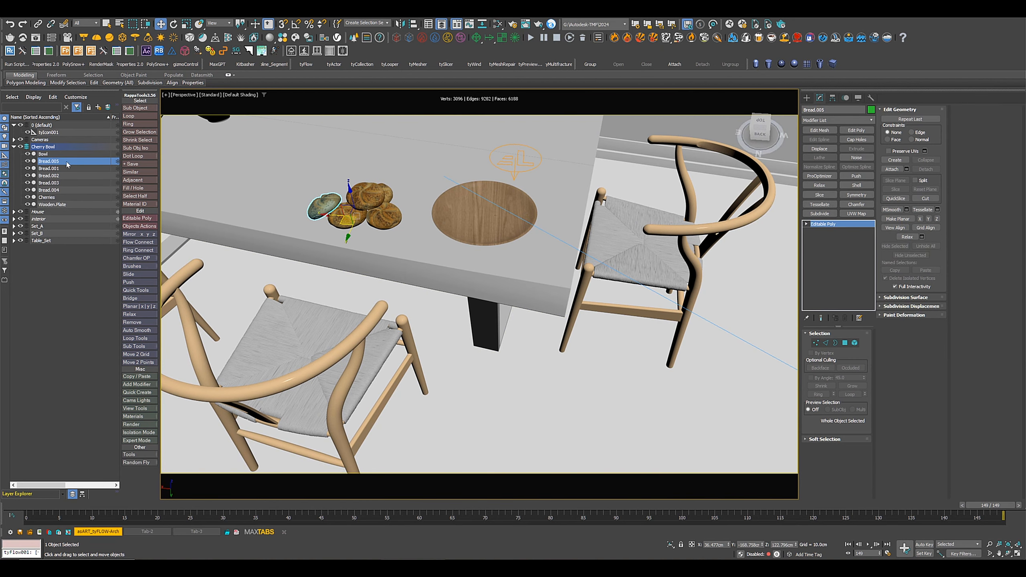
pyautogui.keyDown('shift'); pyautogui.click(50, 190); pyautogui.keyUp('shift')
pyautogui.keyDown('ctrl'); pyautogui.click(58, 204); pyautogui.keyUp('ctrl')
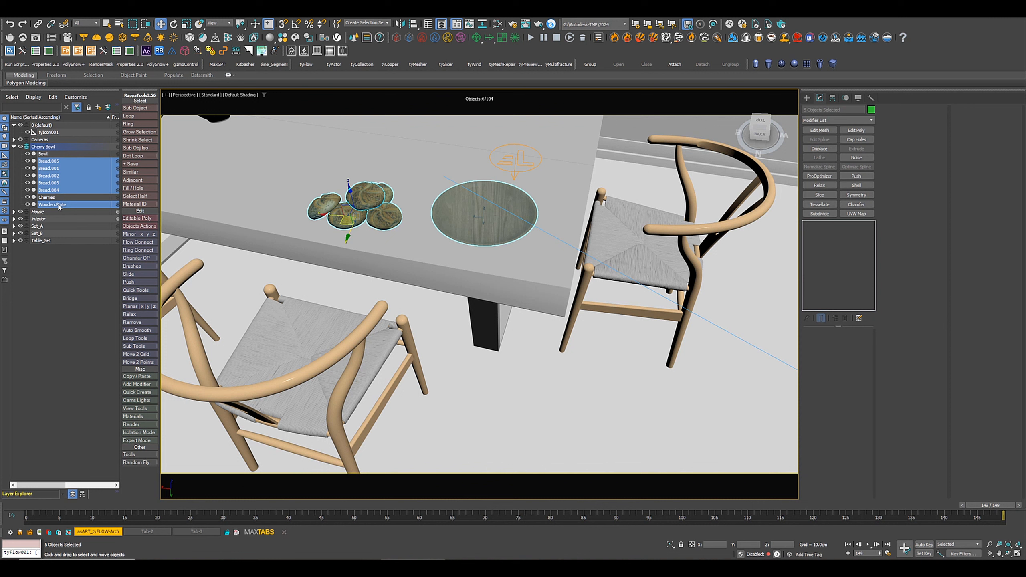
pyautogui.click(98, 107)
pyautogui.moveTo(57, 227); pyautogui.dragTo(52, 126)
# Step: Center the pivots of all five bread rolls to their objects
pyautogui.doubleClick(44, 190)
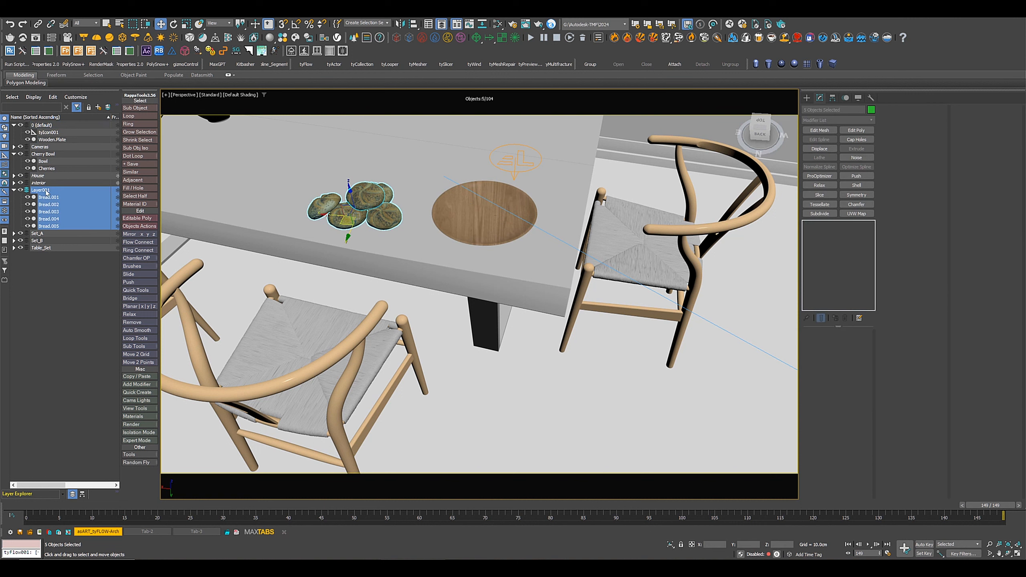
pyautogui.click(833, 98)
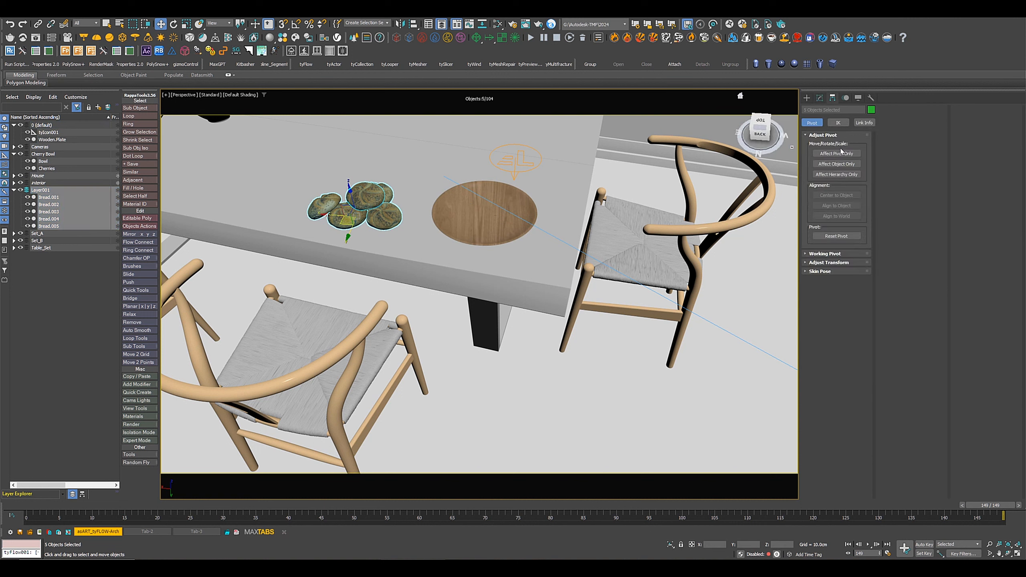
pyautogui.click(837, 153)
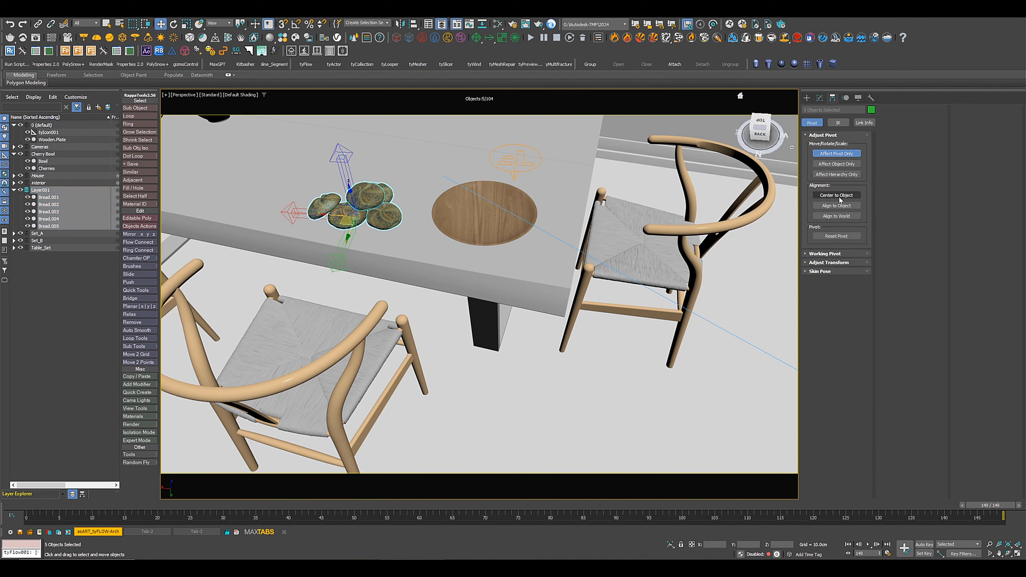
pyautogui.click(840, 197)
pyautogui.click(837, 154)
pyautogui.click(820, 98)
pyautogui.click(505, 388)
# Step: Create a tyFlow object on the floor beside the table and show its parameters
pyautogui.keyDown('alt'); pyautogui.moveTo(544, 315); pyautogui.dragTo(475, 320, button='middle'); pyautogui.keyUp('alt')
pyautogui.click(306, 64)
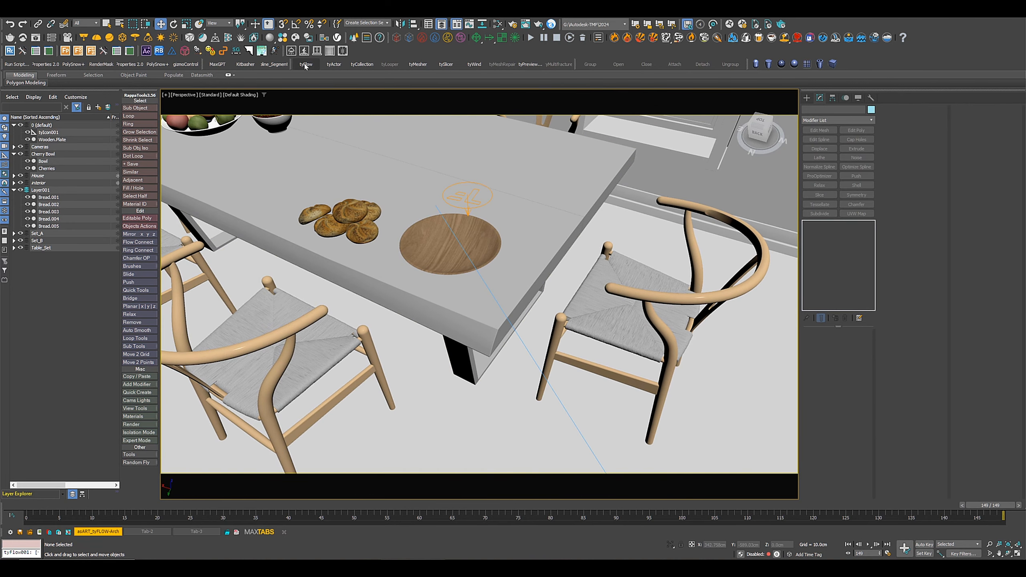
pyautogui.click(459, 412)
pyautogui.press('w')
pyautogui.click(820, 99)
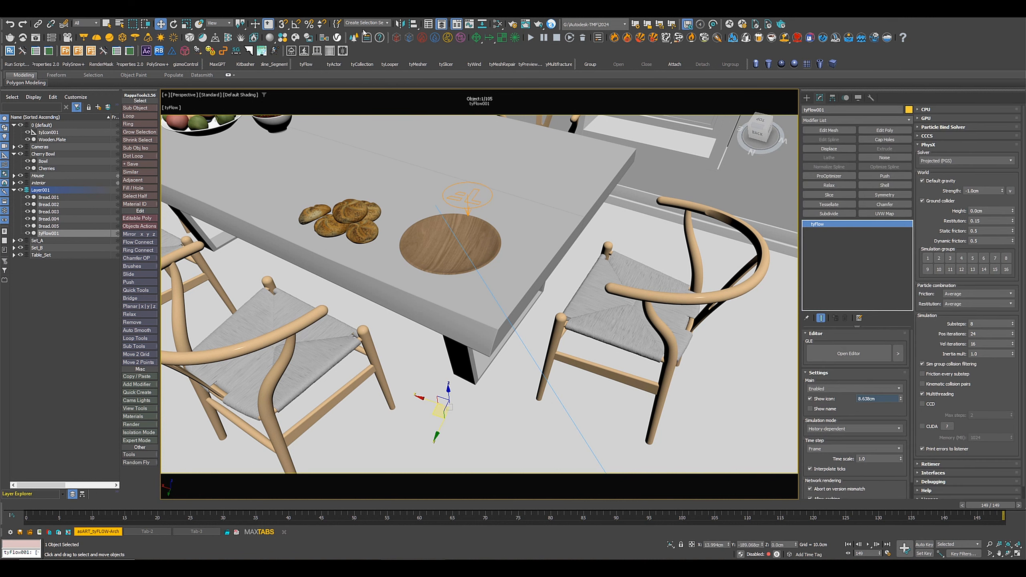
# Step: Align the tyFlow001 object to the wooden plate
pyautogui.click(413, 24)
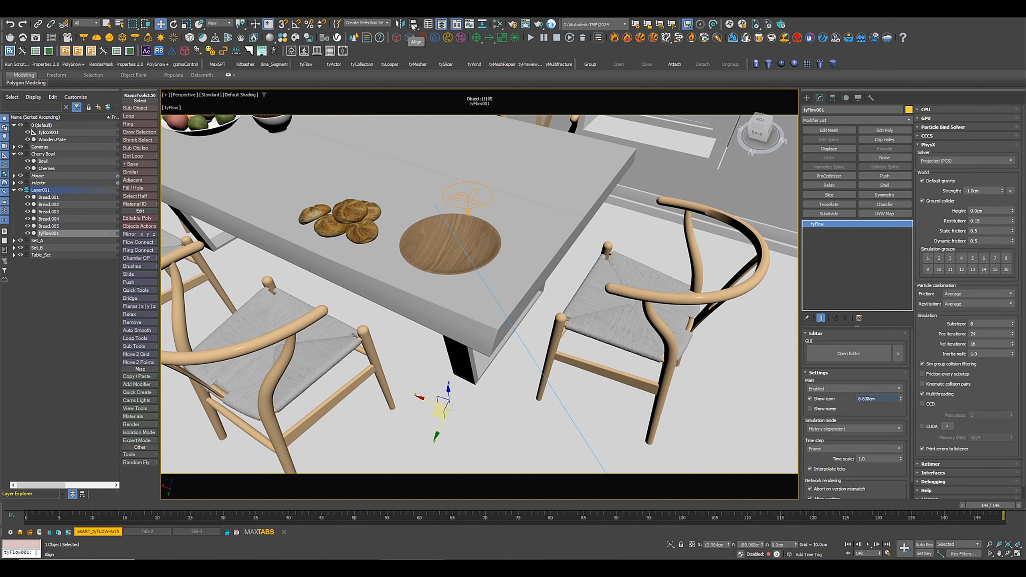
pyautogui.click(476, 231)
pyautogui.click(522, 351)
# Step: Align tyIcon001 center to center with Wooden.Plate in X and Y only, leaving Z position off
pyautogui.keyDown('alt'); pyautogui.moveTo(557, 315); pyautogui.dragTo(479, 204, button='middle'); pyautogui.keyUp('alt')
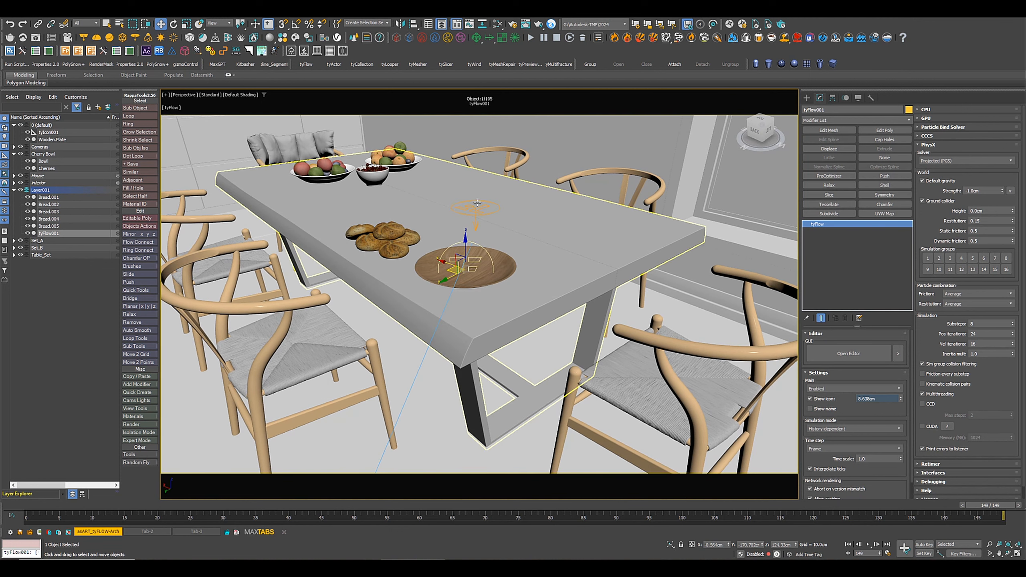
pyautogui.click(477, 203)
pyautogui.hotkey('alt', 'a')
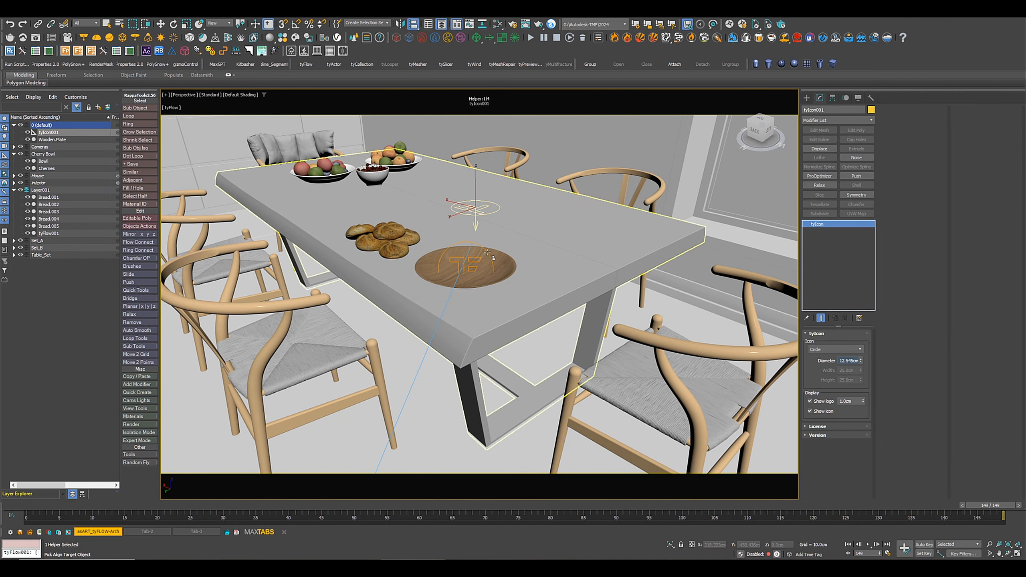
pyautogui.click(487, 252)
pyautogui.click(536, 231)
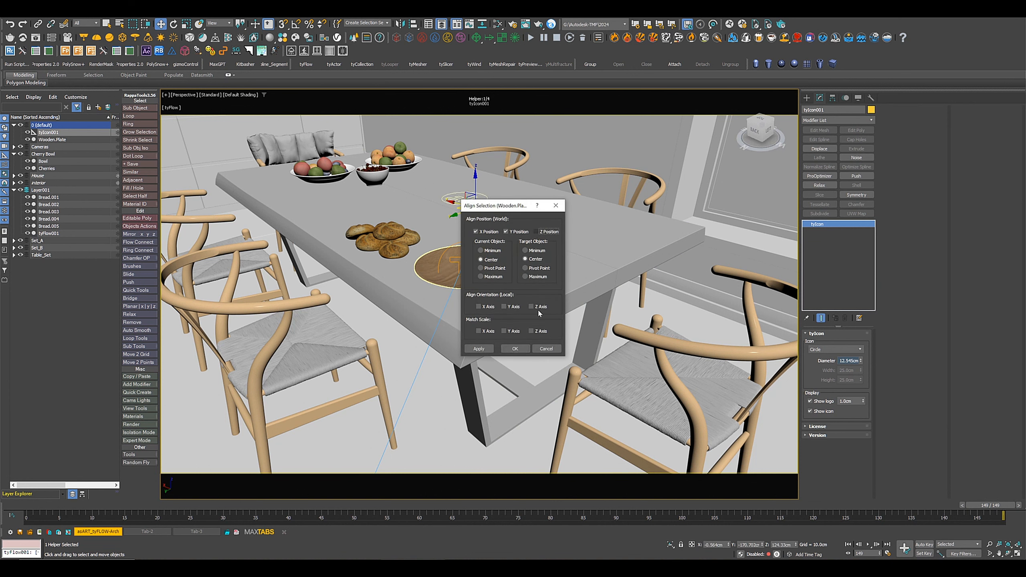
pyautogui.click(515, 348)
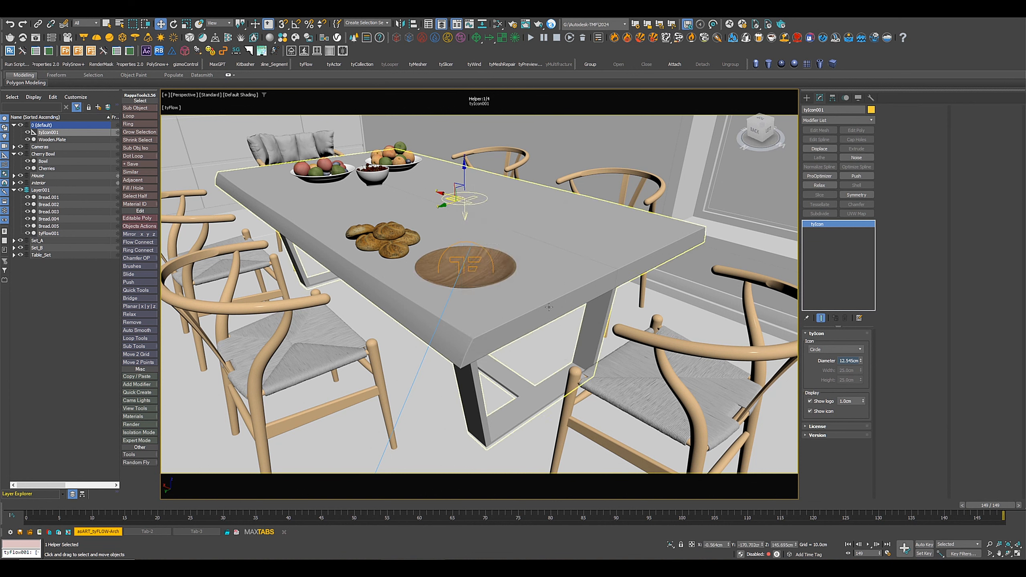
# Step: Move tyFlow001 to the 0 (default) layer and open its flow editor
pyautogui.click(48, 234)
pyautogui.moveTo(49, 233); pyautogui.dragTo(30, 128)
pyautogui.click(850, 354)
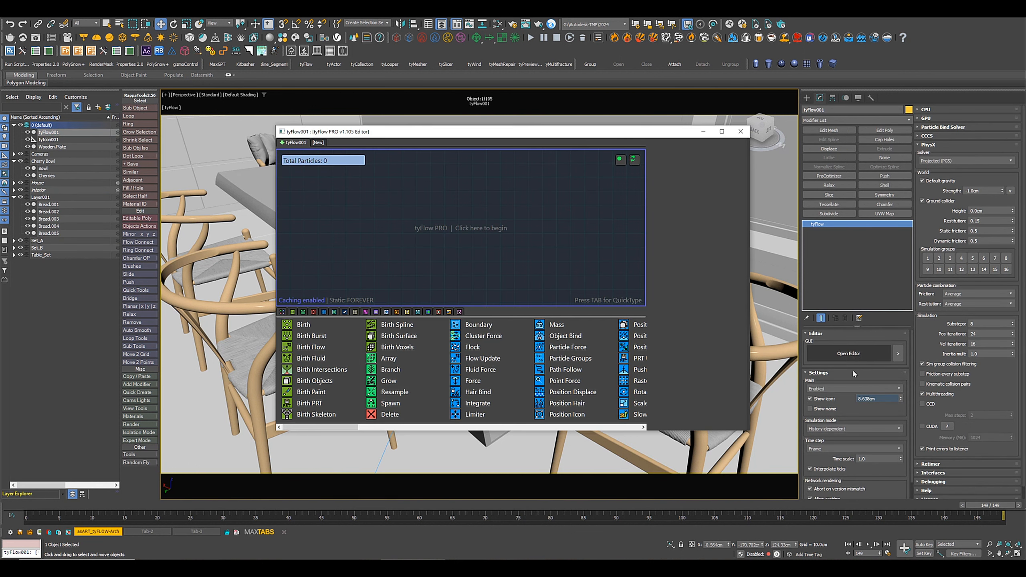
# Step: Set the flow's time step to 1/4 frame and add a Birth operator emitting 6 particles with the end frame at 75
pyautogui.click(837, 449)
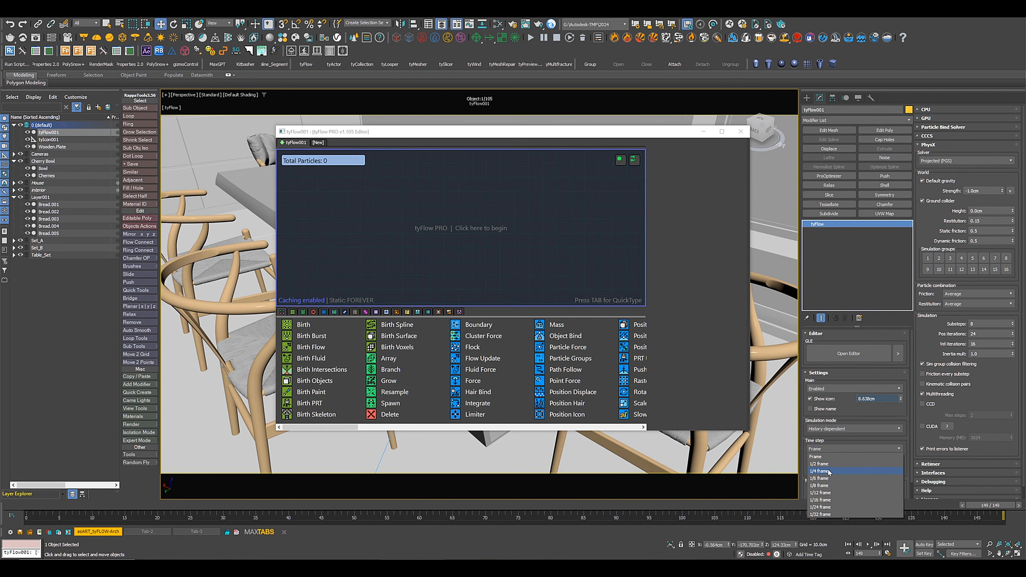
pyautogui.moveTo(503, 328); pyautogui.dragTo(488, 186)
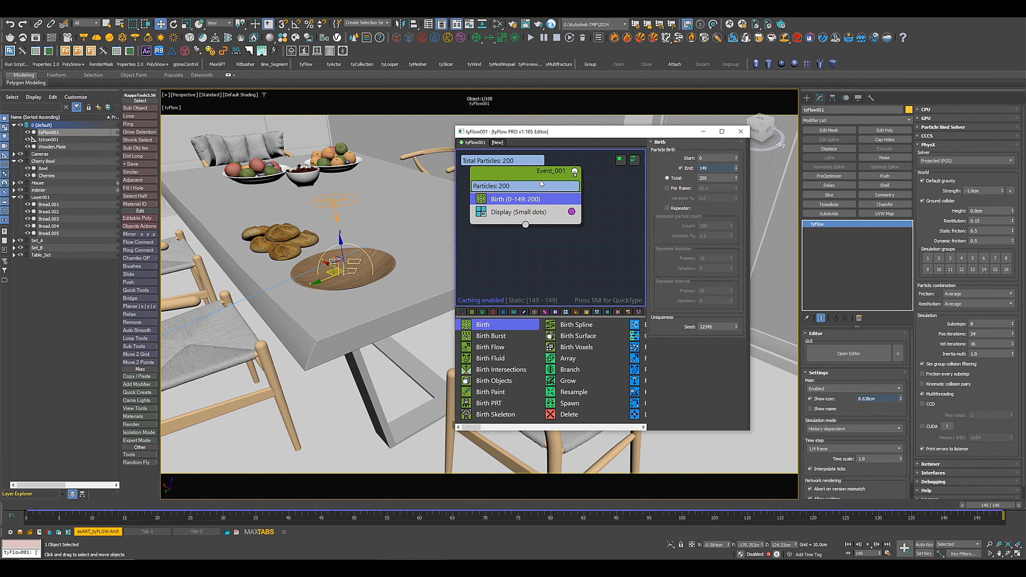
pyautogui.doubleClick(716, 168)
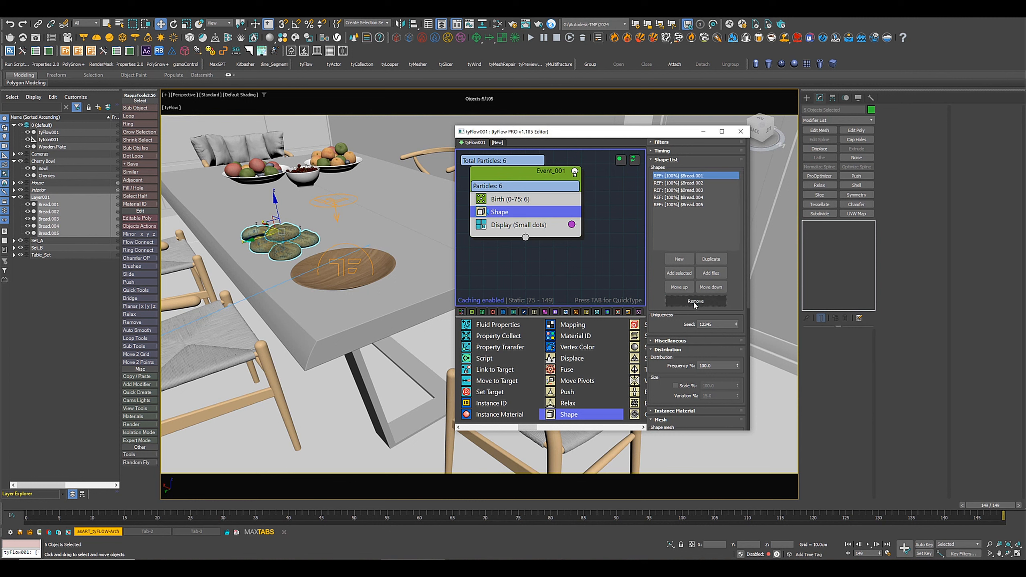
# Step: Add PhysX Shape (Convex Hull) and PhysX Collision (Mesh) operators below Shape in Event_001
pyautogui.scroll(-3, 532, 366)
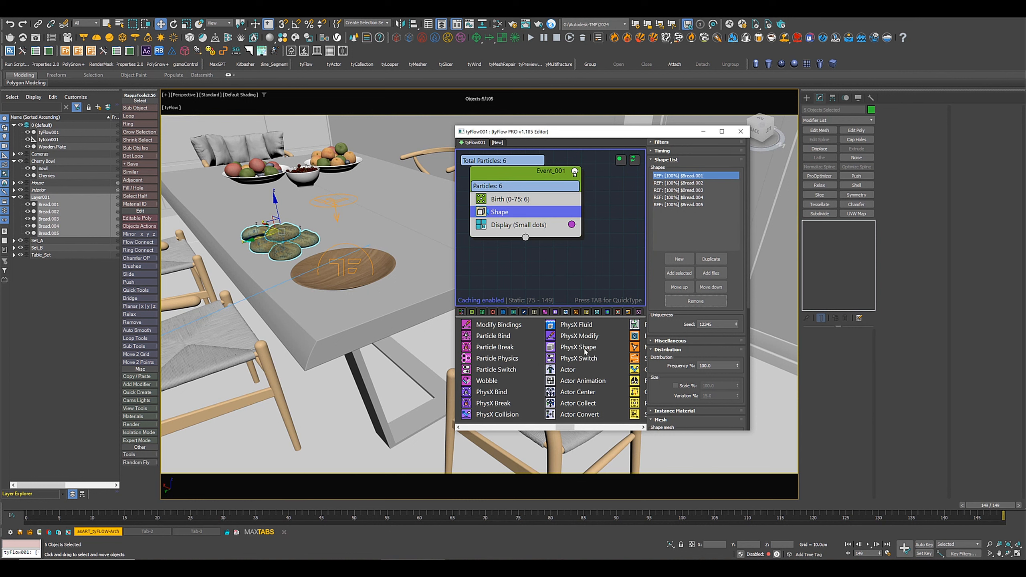
pyautogui.moveTo(580, 350); pyautogui.dragTo(529, 219)
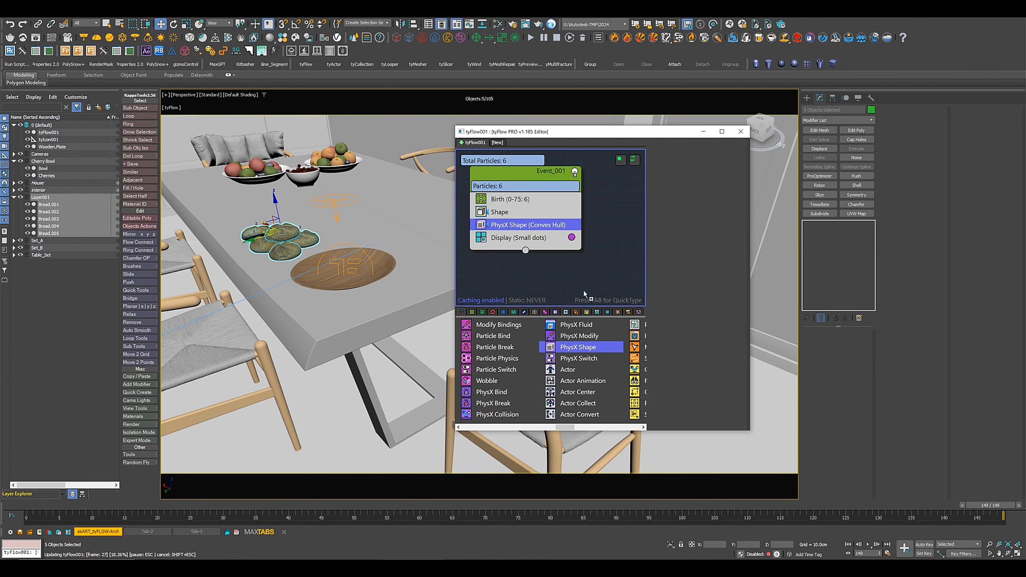
pyautogui.moveTo(497, 415); pyautogui.dragTo(525, 232)
# Step: Add a Position Icon operator using Surface below Birth and set the Display operator's mode to Geometry
pyautogui.scroll(5, 552, 370)
pyautogui.moveTo(578, 415); pyautogui.dragTo(521, 206)
pyautogui.click(507, 264)
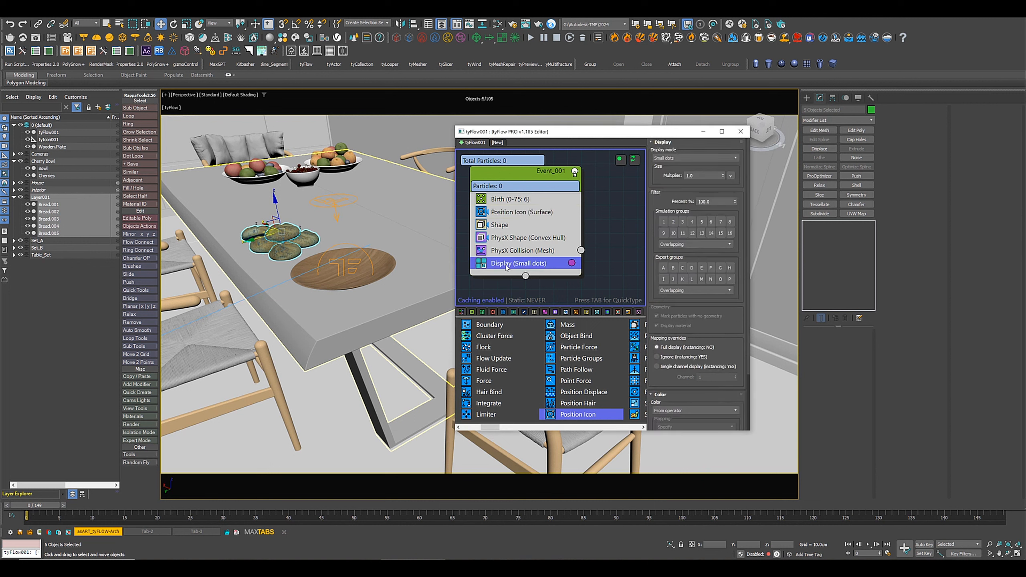
pyautogui.click(683, 158)
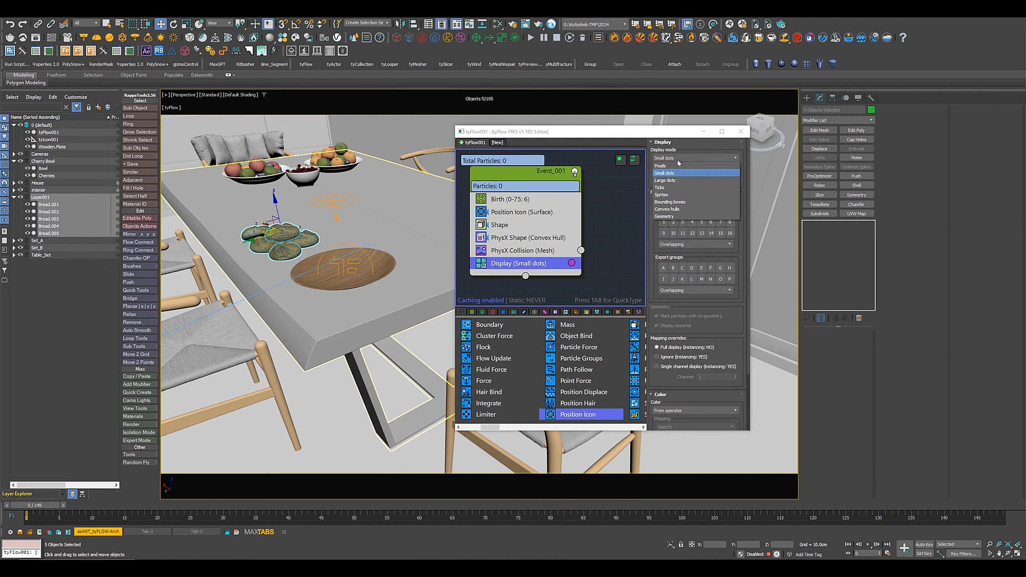
pyautogui.click(663, 217)
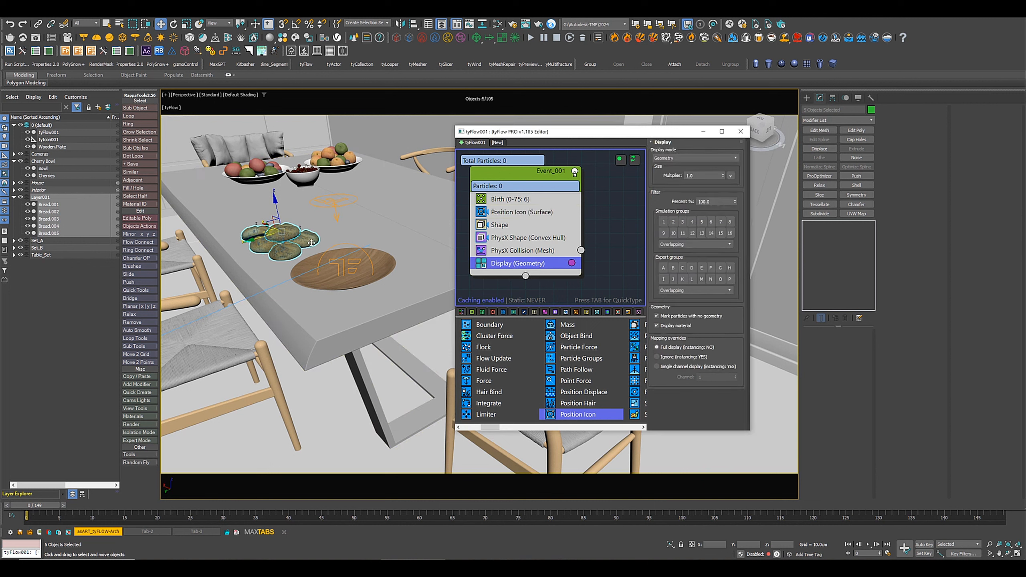
# Step: Load the bread rolls' Multi/Sub-Object material from a source bread into the material editor and assign it to tyFlow001
pyautogui.click(254, 232)
pyautogui.press('m')
pyautogui.click(275, 159)
pyautogui.click(246, 235)
pyautogui.doubleClick(484, 304)
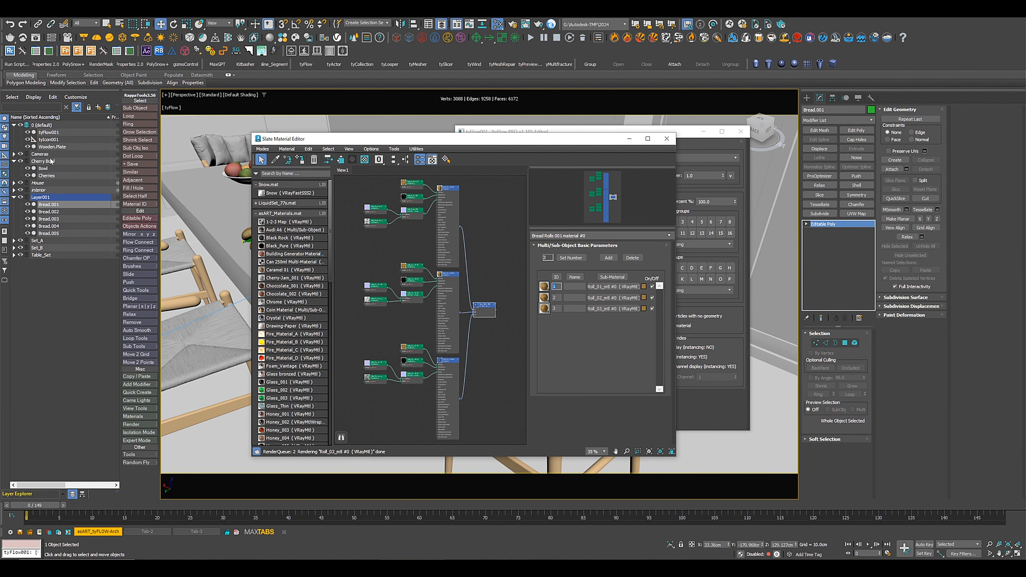
pyautogui.click(50, 133)
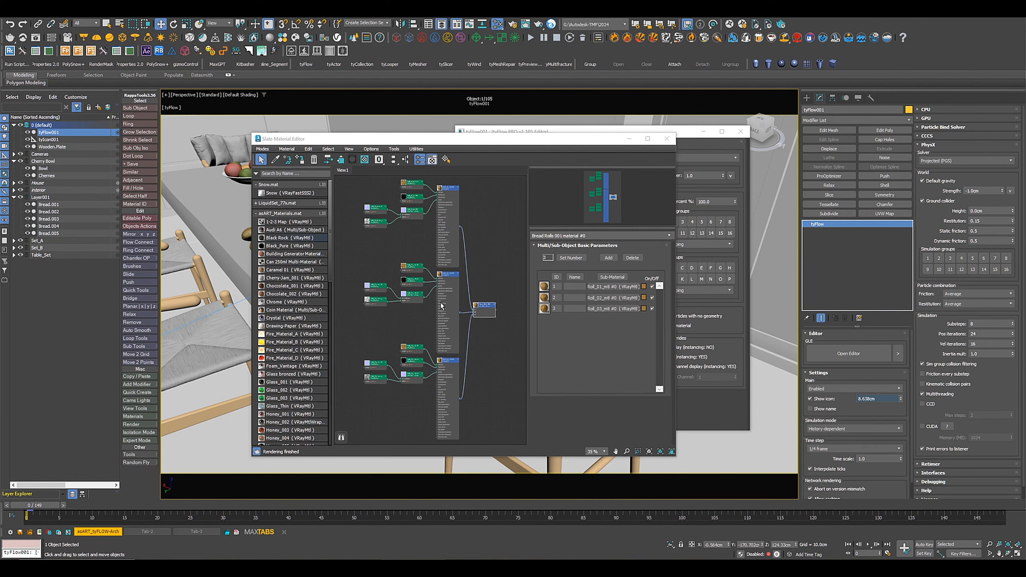
pyautogui.rightClick(485, 309)
pyautogui.click(529, 311)
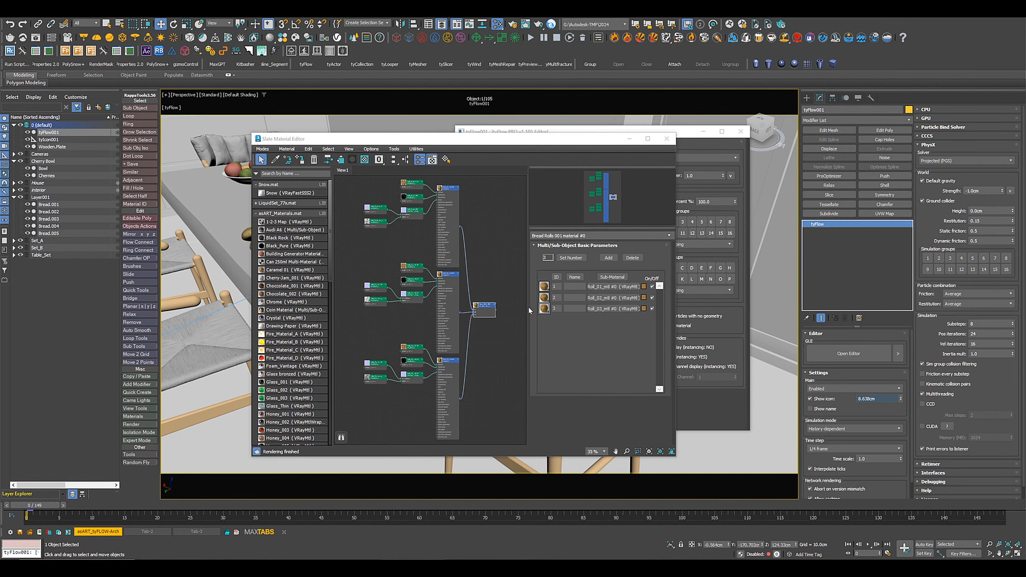
pyautogui.click(667, 138)
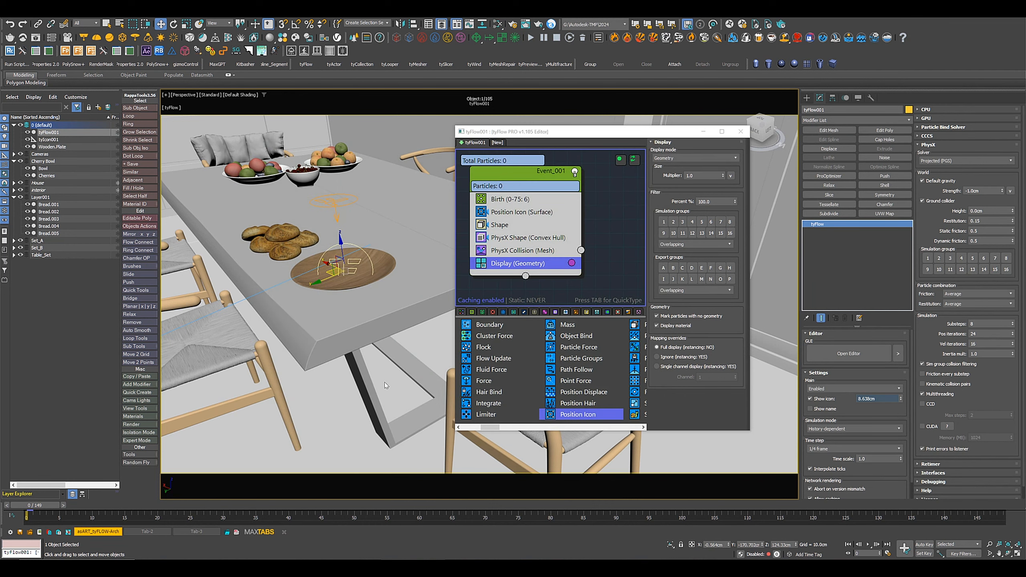
# Step: Run the bread simulation through to frame 149 and add a Random 3D Rotation operator below Shape
pyautogui.moveTo(41, 505); pyautogui.dragTo(997, 517)
pyautogui.press('w')
pyautogui.keyDown('alt'); pyautogui.moveTo(308, 343); pyautogui.dragTo(363, 327, button='middle'); pyautogui.keyUp('alt')
pyautogui.moveTo(635, 392); pyautogui.dragTo(521, 232)
pyautogui.click(736, 383)
# Step: Add a Mesh operator set to triangle mesh above Display and turn off Render only
pyautogui.scroll(-5, 505, 359)
pyautogui.moveTo(484, 348); pyautogui.dragTo(511, 279)
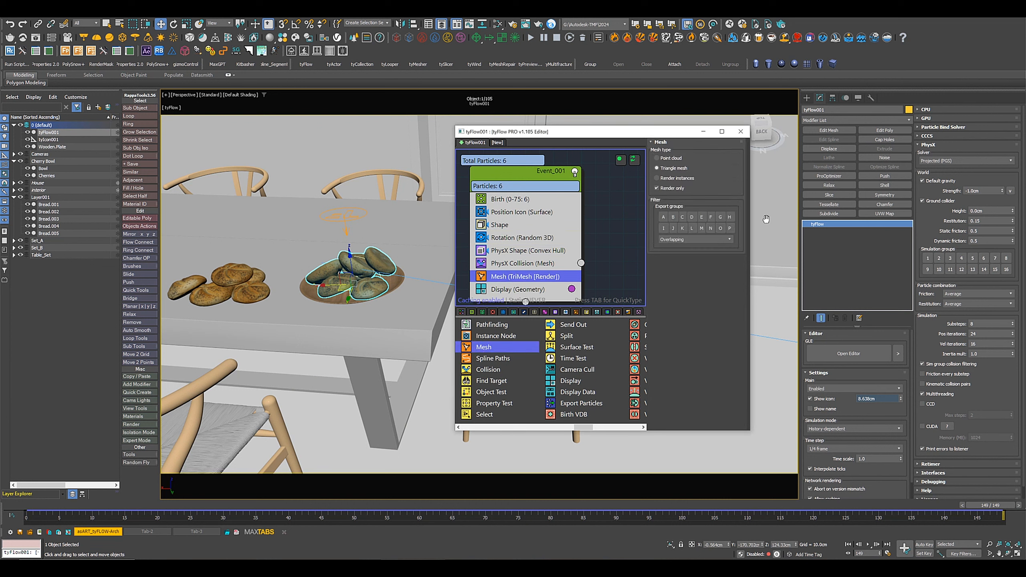
pyautogui.click(673, 189)
# Step: Collapse the simulated breads into an Editable Poly and rename the object Breads
pyautogui.rightClick(833, 223)
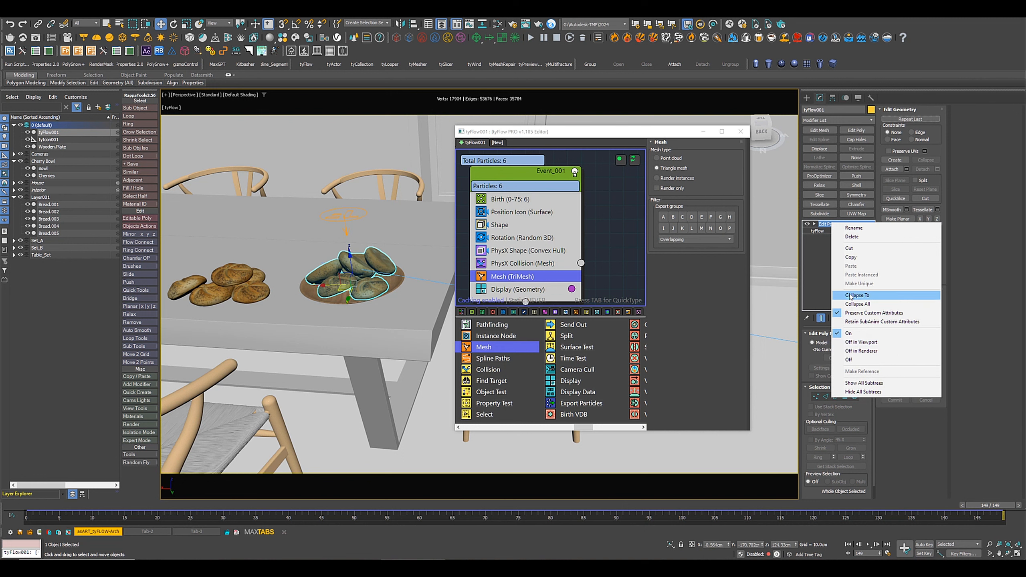
pyautogui.click(869, 296)
pyautogui.doubleClick(840, 112)
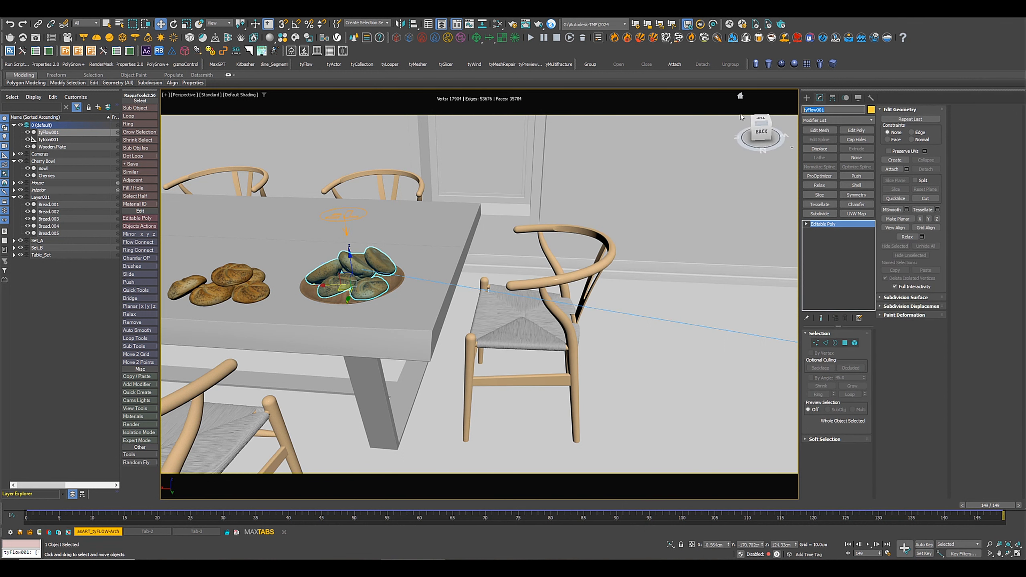
pyautogui.write('Breads')
pyautogui.press('Return')
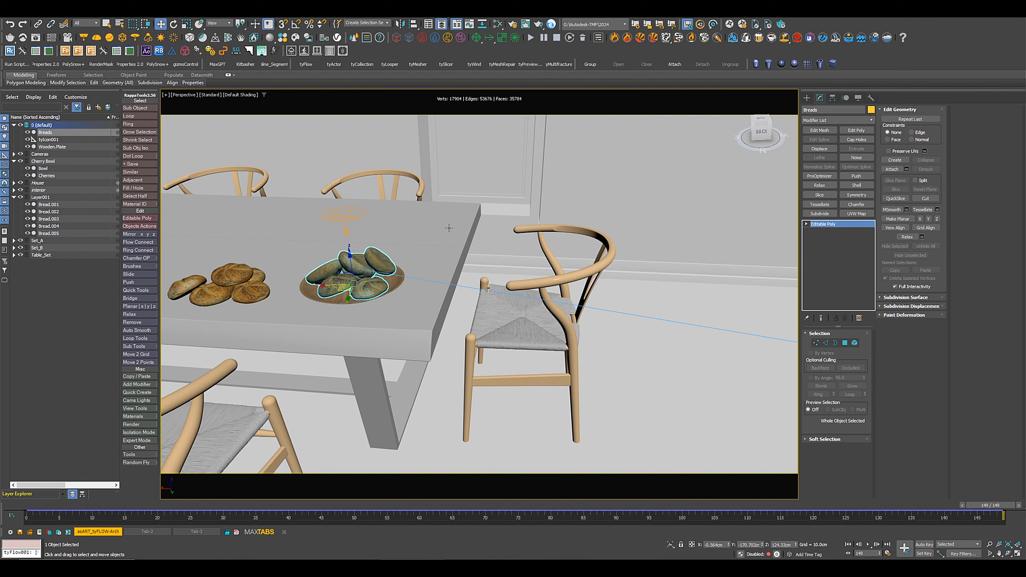
# Step: Link Breads to the wooden plate, and delete Layer001 together with its source bread rolls
pyautogui.click(38, 23)
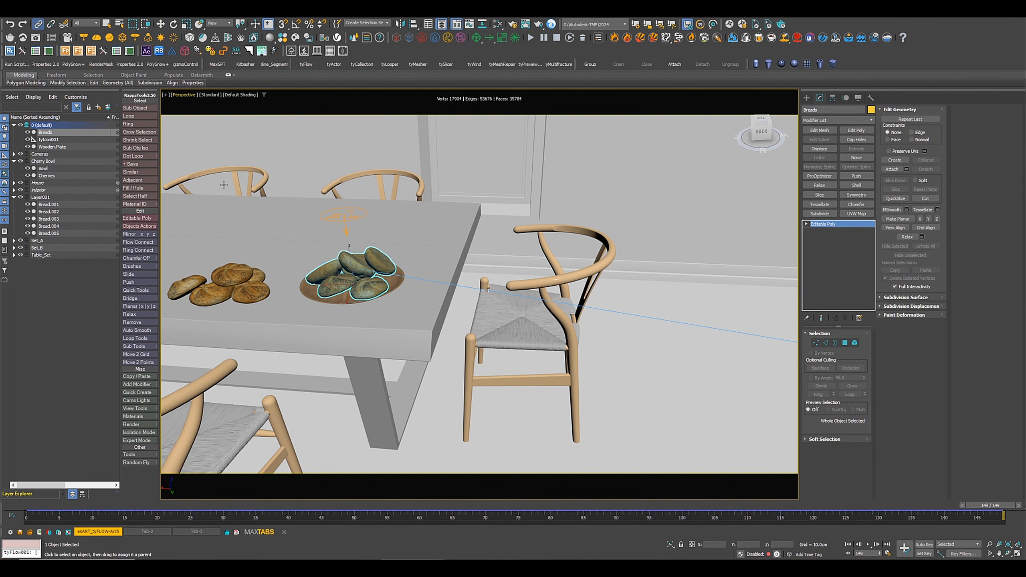
pyautogui.moveTo(391, 279); pyautogui.dragTo(396, 284)
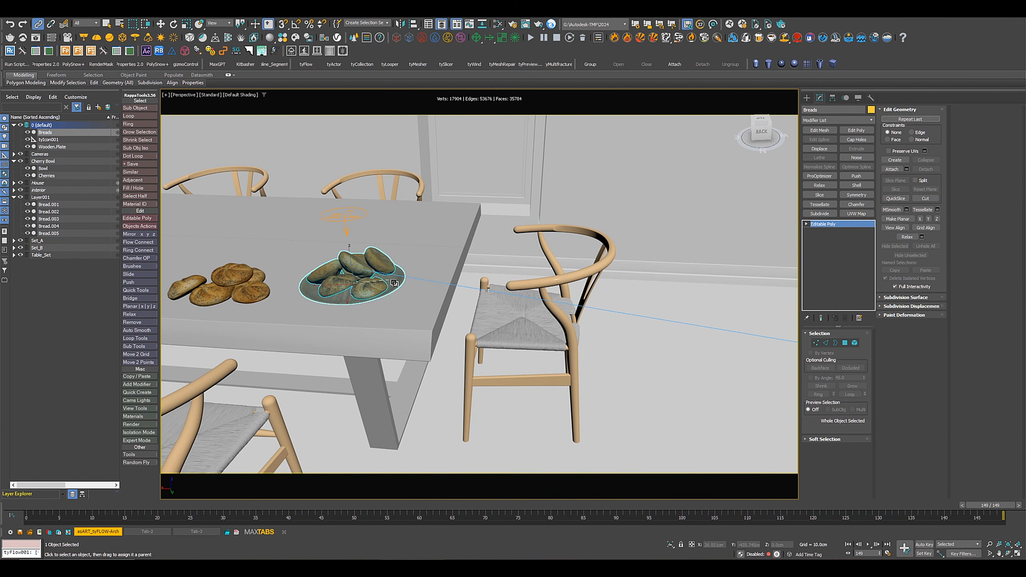
pyautogui.doubleClick(43, 200)
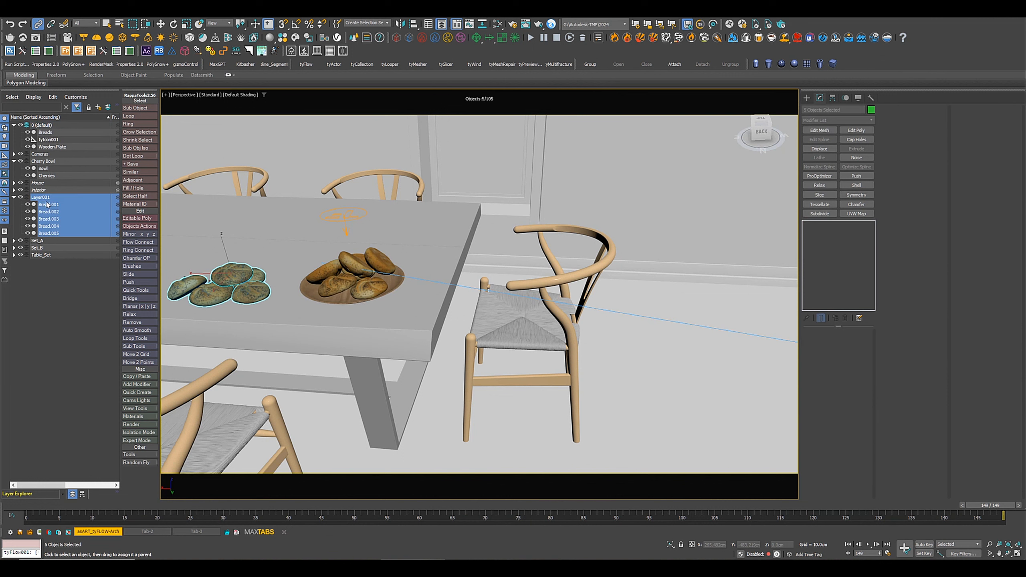
pyautogui.rightClick(48, 205)
pyautogui.click(60, 244)
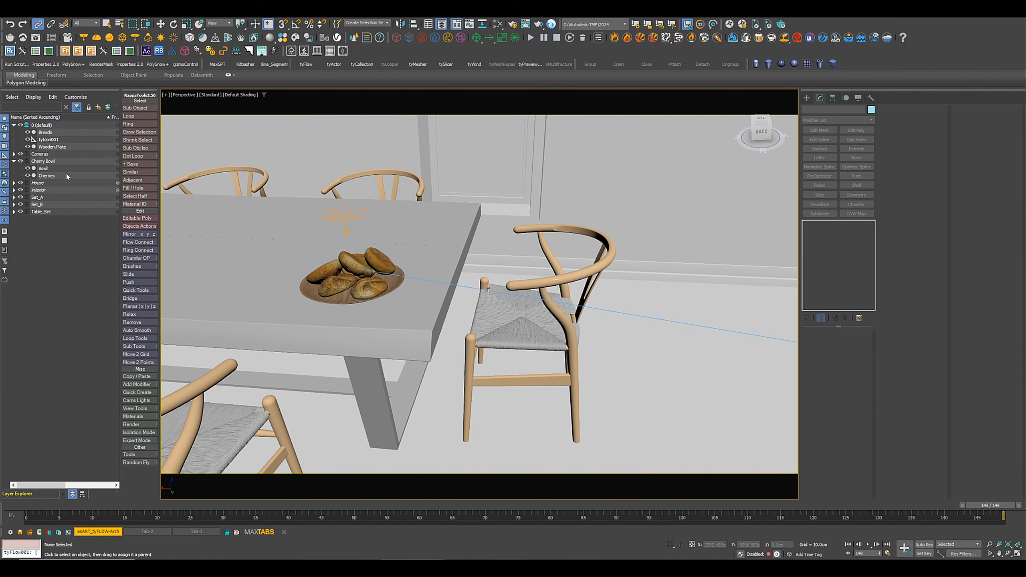
# Step: Examine the filled plates and bowls on the table from several angles and distances
pyautogui.click(162, 27)
pyautogui.moveTo(356, 279); pyautogui.dragTo(606, 293, button='middle')
pyautogui.moveTo(606, 295); pyautogui.dragTo(287, 269)
pyautogui.keyDown('alt'); pyautogui.moveTo(353, 280); pyautogui.dragTo(393, 284, button='middle'); pyautogui.keyUp('alt')
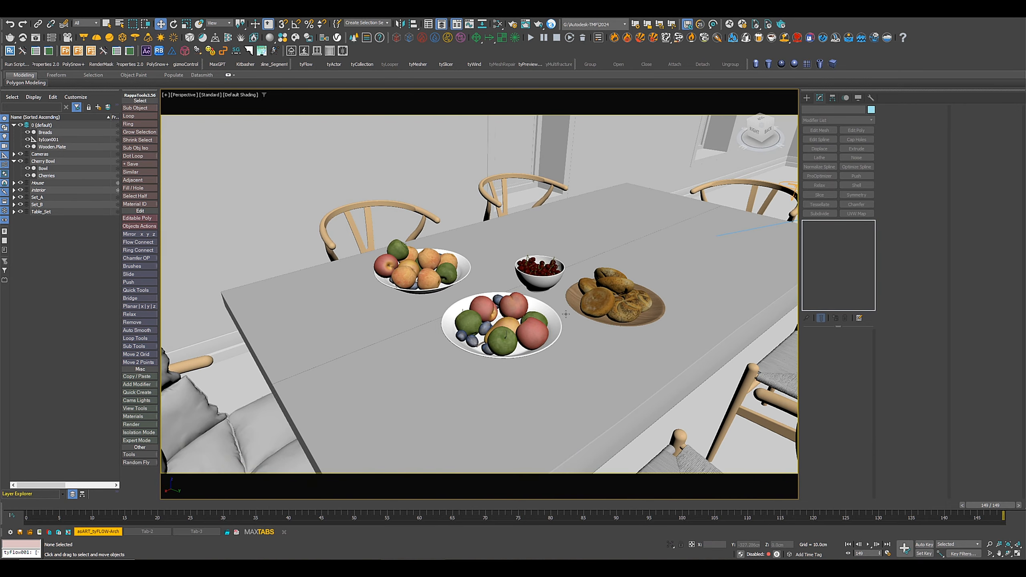
pyautogui.scroll(3, 594, 319)
pyautogui.scroll(-3, 594, 319)
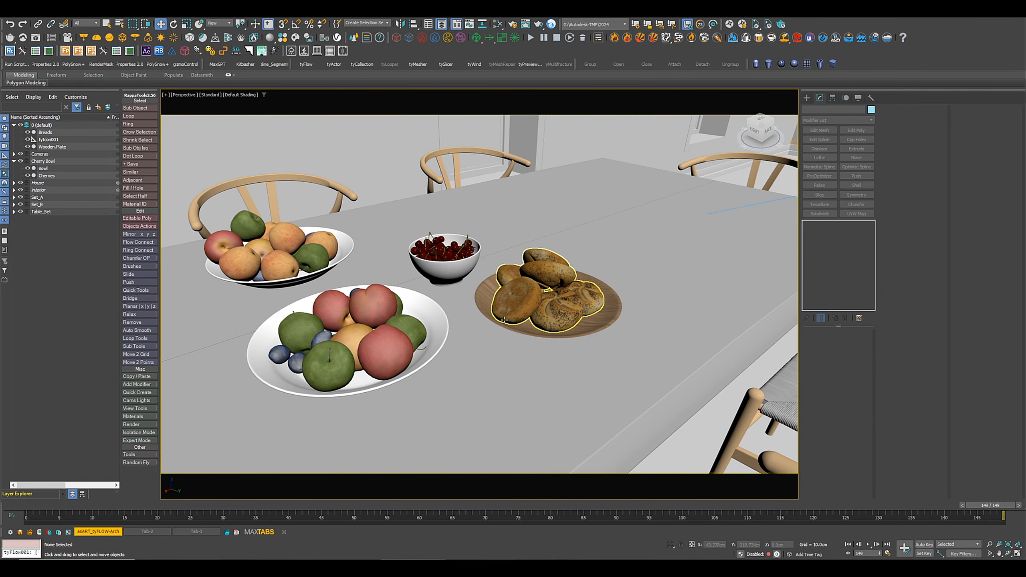
pyautogui.keyDown('alt'); pyautogui.moveTo(553, 316); pyautogui.dragTo(518, 331, button='middle'); pyautogui.keyUp('alt')
# Step: Place the Peanuts 73-04 bowl from Chaos Cosmos on the table and move it away from the bread plate
pyautogui.click(295, 38)
pyautogui.scroll(-2, 702, 310)
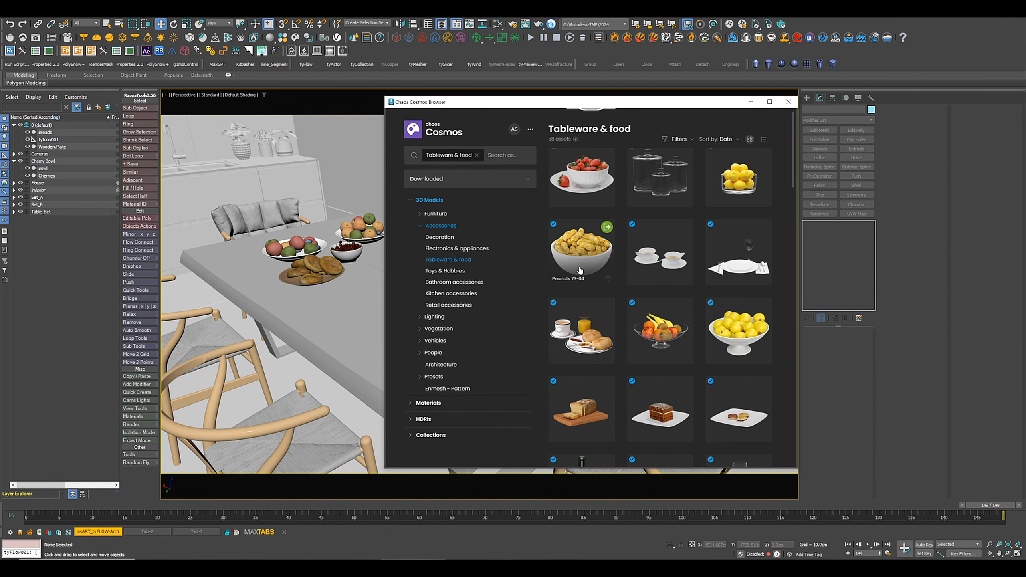
pyautogui.moveTo(582, 266); pyautogui.dragTo(359, 308)
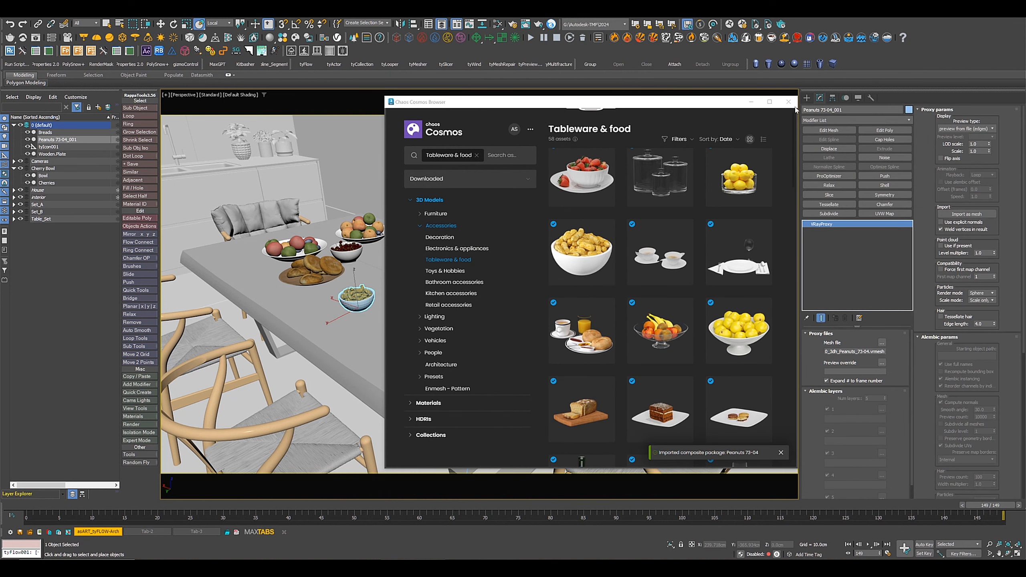
pyautogui.click(788, 101)
pyautogui.press('w')
pyautogui.moveTo(350, 308); pyautogui.dragTo(423, 342)
# Step: Set the peanut proxy's preview to show whole mesh and import it as an editable mesh
pyautogui.scroll(5, 429, 335)
pyautogui.moveTo(404, 377); pyautogui.dragTo(453, 291, button='middle')
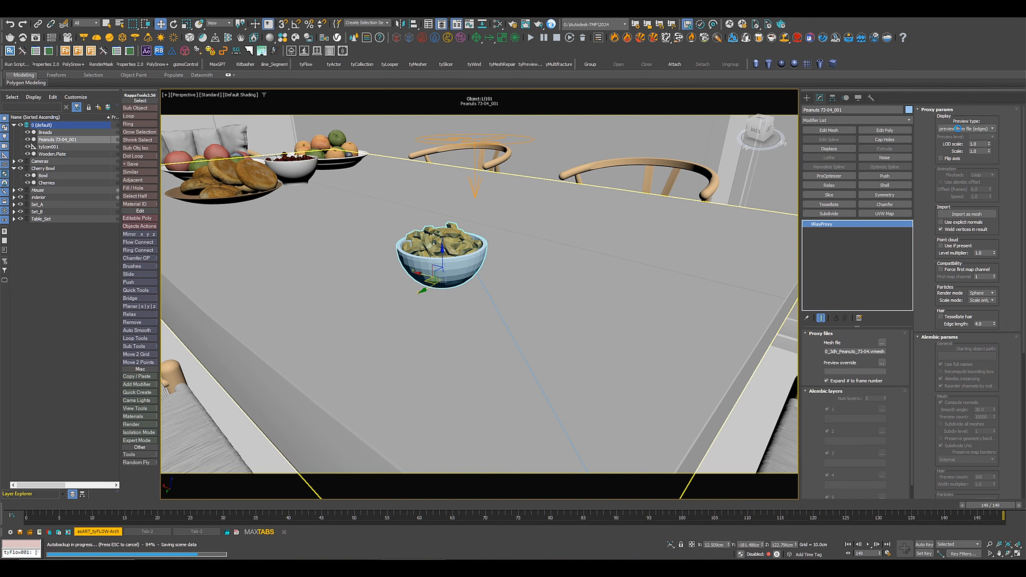
pyautogui.click(993, 129)
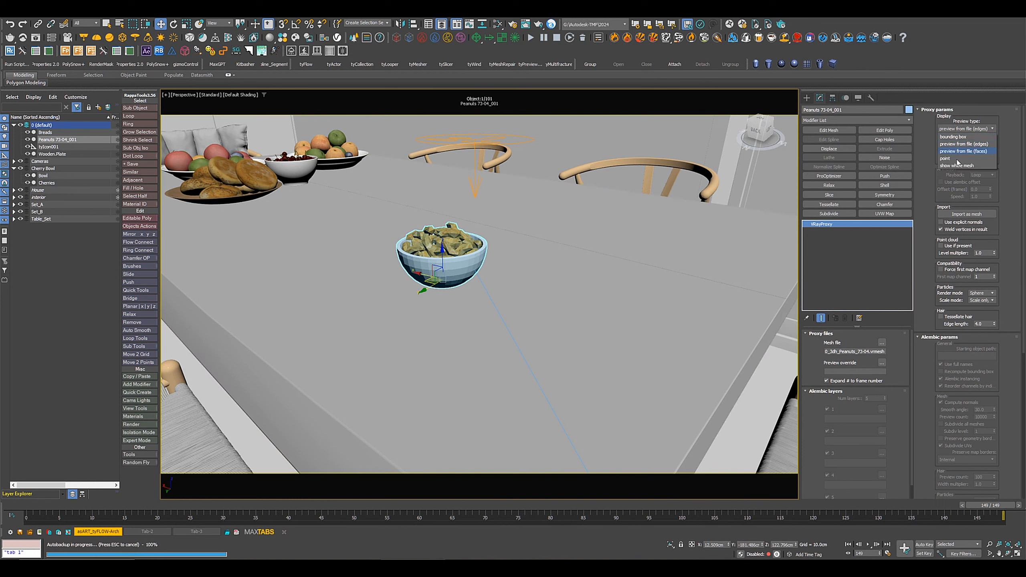
pyautogui.click(957, 165)
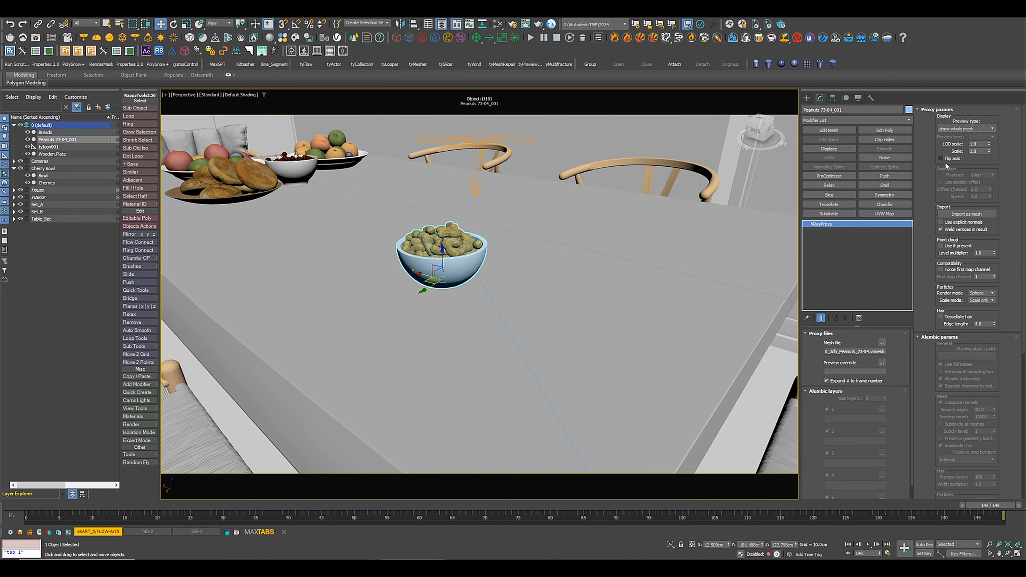
pyautogui.click(967, 214)
# Step: Raise the peanut bowl above the tabletop to a Z position of about 129.5 cm
pyautogui.scroll(-5, 680, 268)
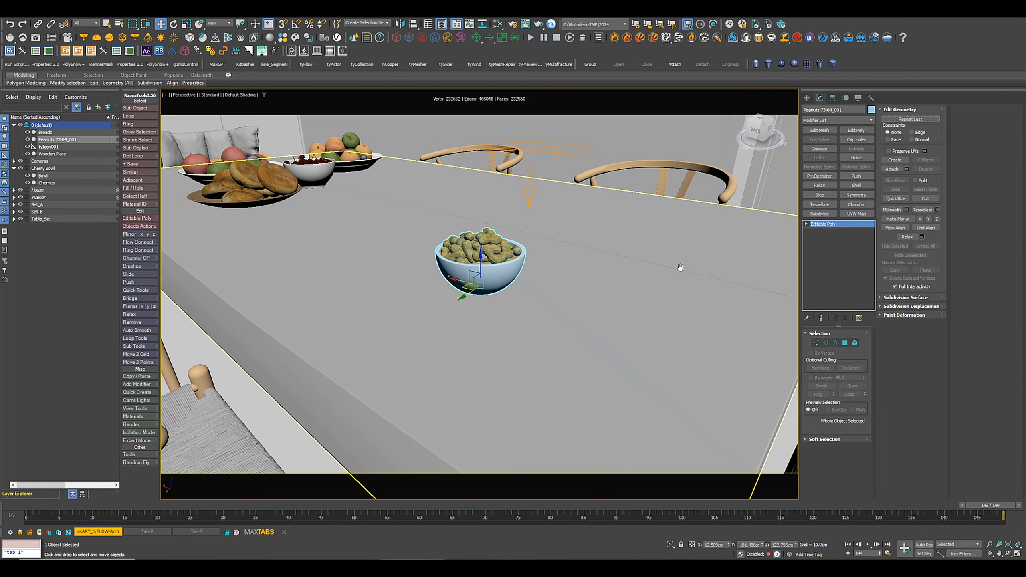
pyautogui.moveTo(649, 277); pyautogui.dragTo(545, 288, button='middle')
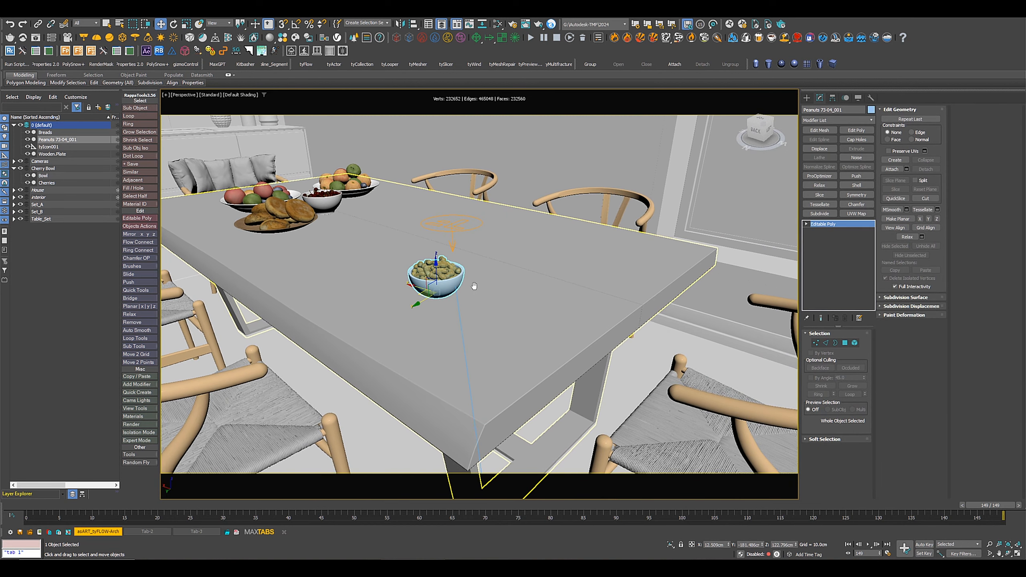
pyautogui.moveTo(468, 290); pyautogui.dragTo(477, 286, button='middle')
pyautogui.moveTo(445, 272); pyautogui.dragTo(444, 254)
# Step: Create a new tyFlow object beside the table with a Birth Objects operator and geometry display
pyautogui.press('r')
pyautogui.click(306, 64)
pyautogui.moveTo(509, 381); pyautogui.dragTo(540, 202)
# Step: Select the peanut bowl and clear all bread roll material nodes from the Slate Material Editor view
pyautogui.click(359, 214)
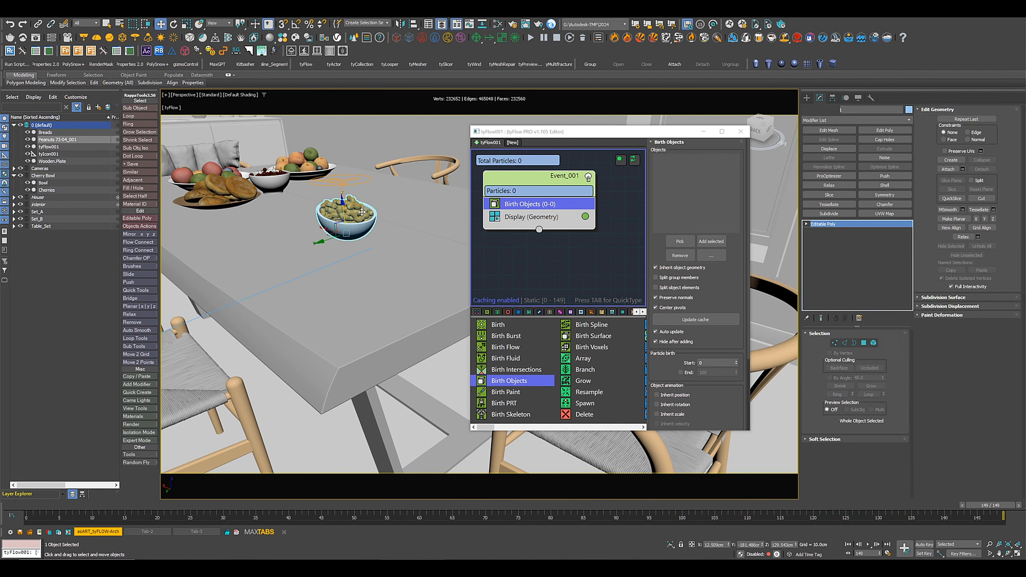
pyautogui.click(497, 25)
pyautogui.scroll(-5, 475, 242)
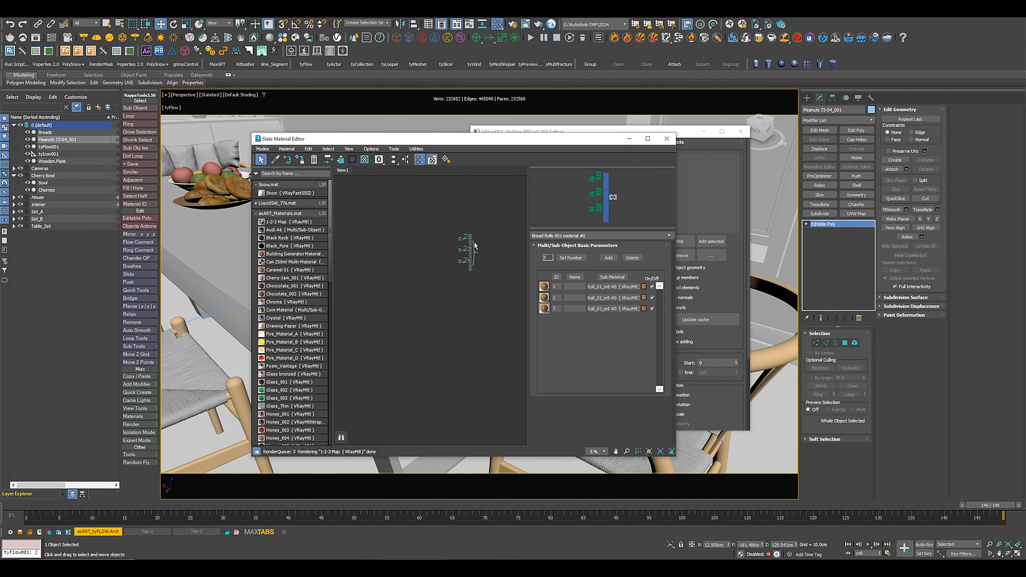
pyautogui.moveTo(388, 214); pyautogui.dragTo(526, 322)
pyautogui.press('Delete')
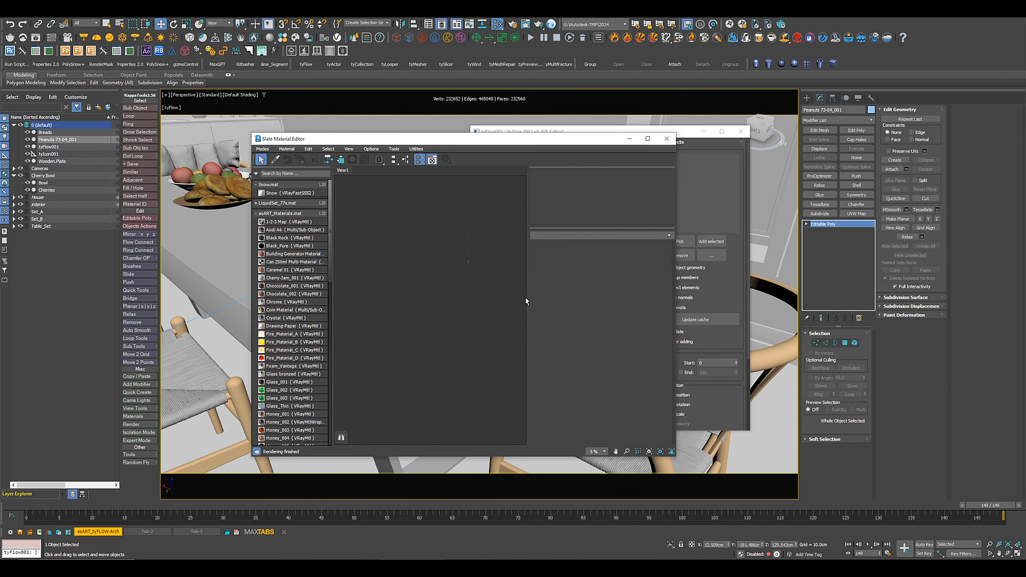
pyautogui.click(667, 139)
# Step: Pick the peanut bowl as the source object of the tyFlow Birth Objects operator
pyautogui.click(48, 147)
pyautogui.scroll(-3, 572, 370)
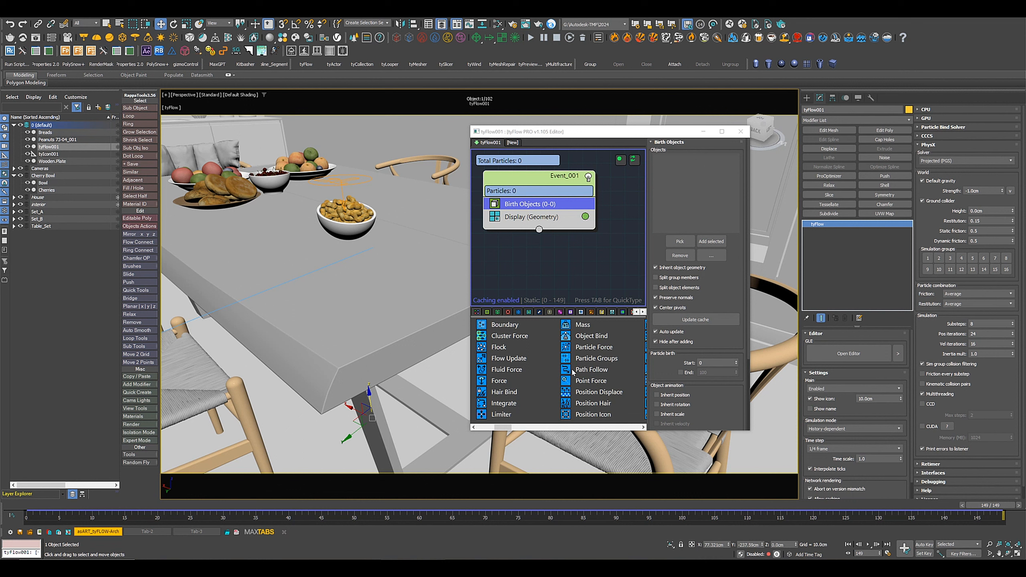
pyautogui.scroll(3, 573, 371)
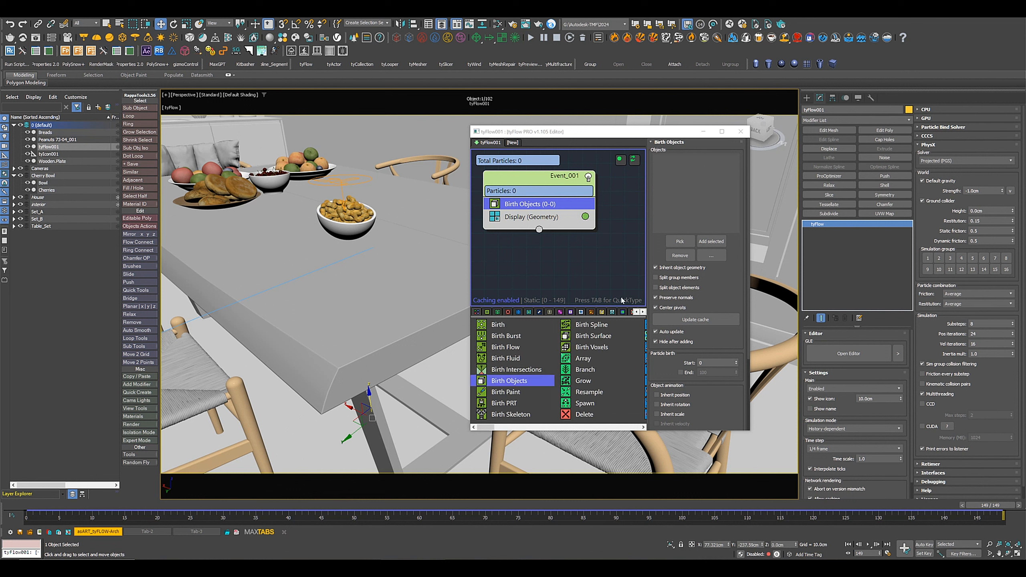
pyautogui.click(680, 241)
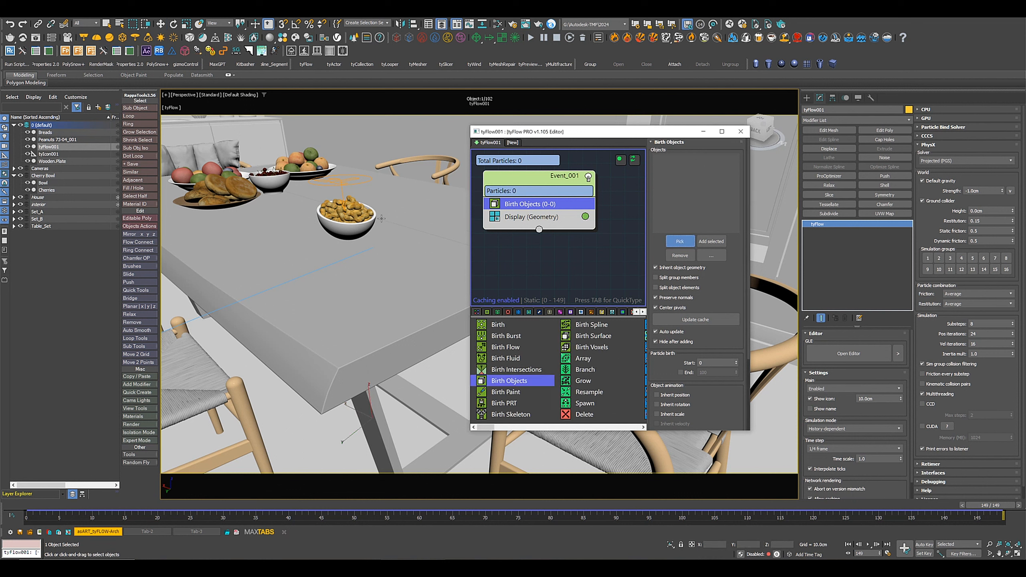
pyautogui.click(354, 219)
# Step: Add a PhysX Shape operator below Birth Objects in Event_001 and return to frame 0
pyautogui.scroll(-6, 548, 329)
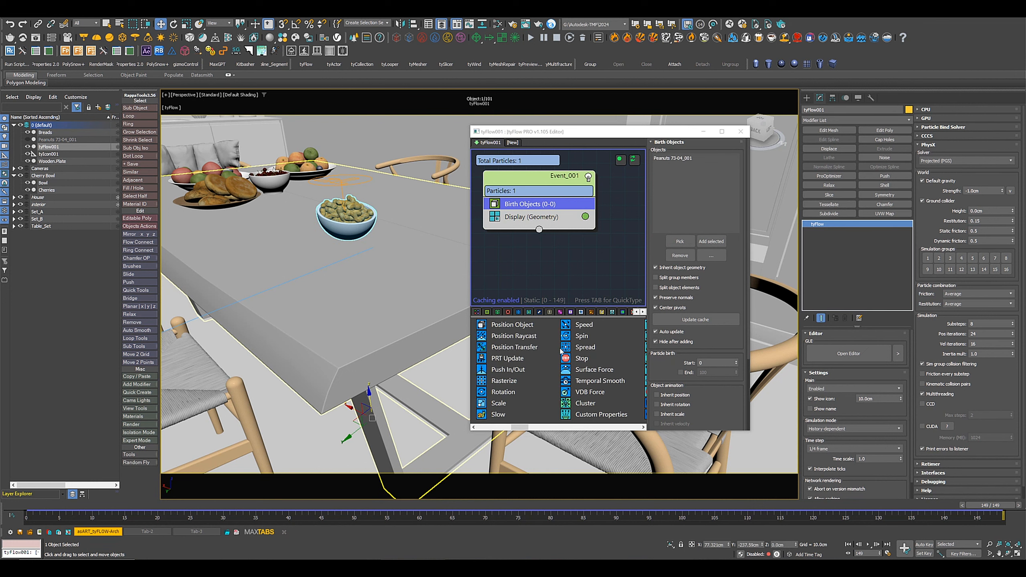
pyautogui.scroll(-3, 593, 363)
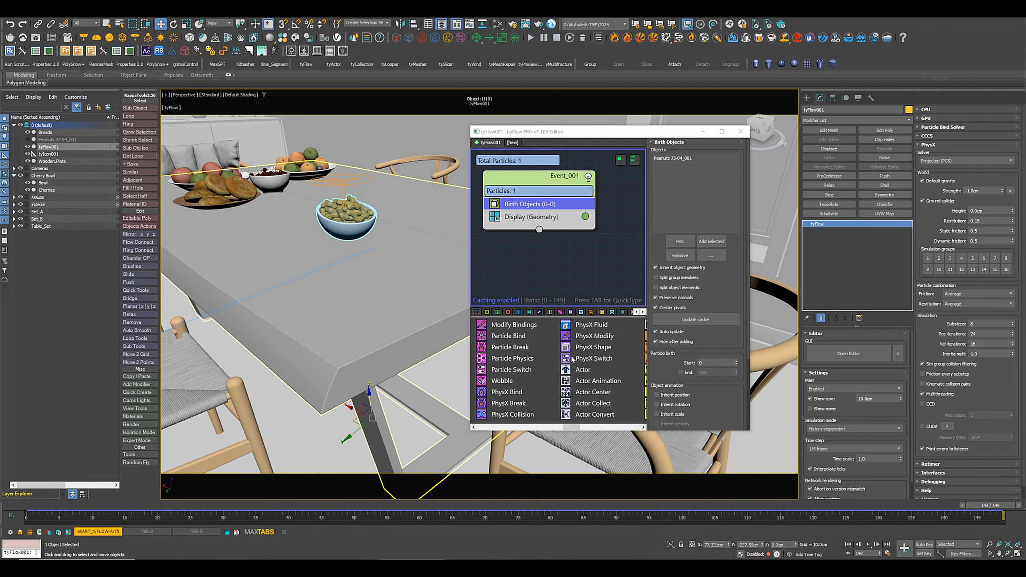
pyautogui.click(593, 347)
pyautogui.moveTo(595, 349); pyautogui.dragTo(527, 217)
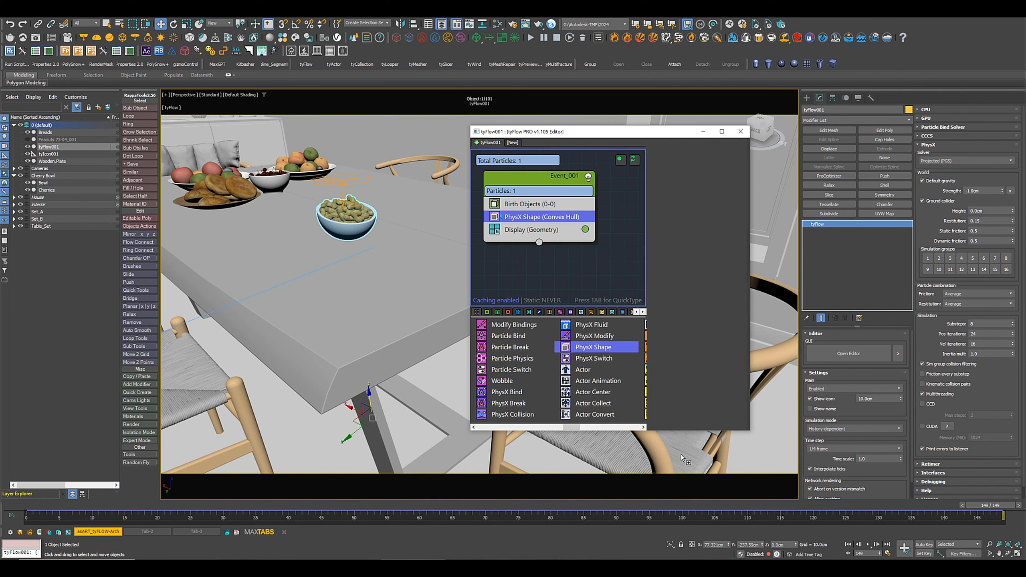
pyautogui.click(848, 545)
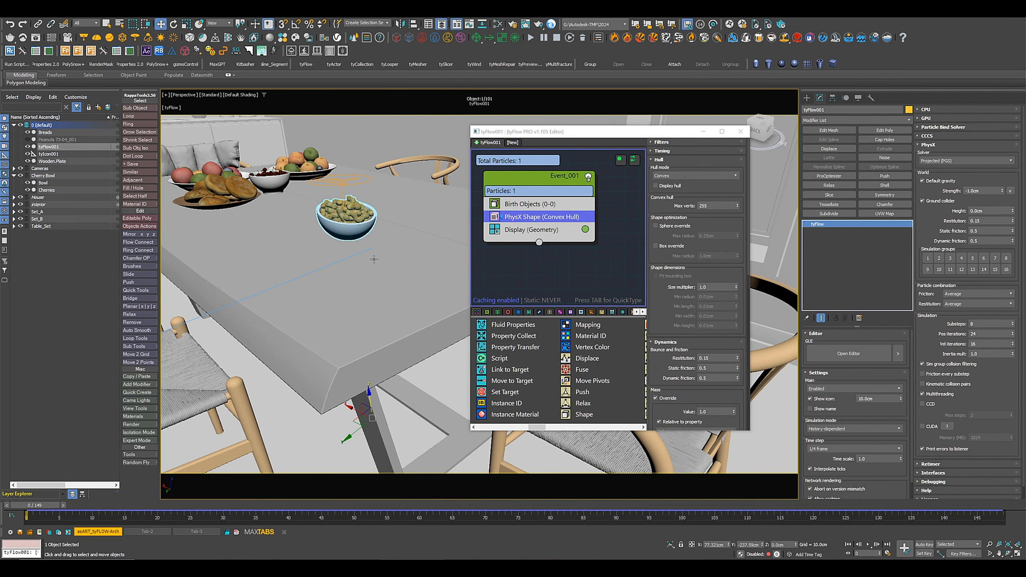
# Step: Add a PhysX Collision operator below PhysX Shape with the table as collider and its hull type set to Mesh
pyautogui.hscroll(3, 558, 372)
pyautogui.moveTo(512, 414); pyautogui.dragTo(518, 229)
pyautogui.click(686, 251)
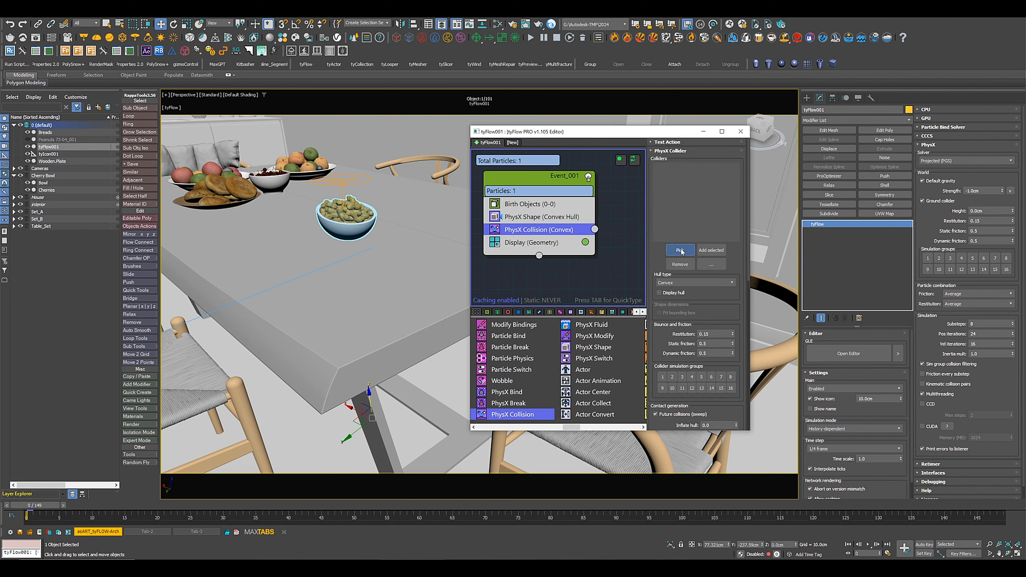
pyautogui.click(396, 270)
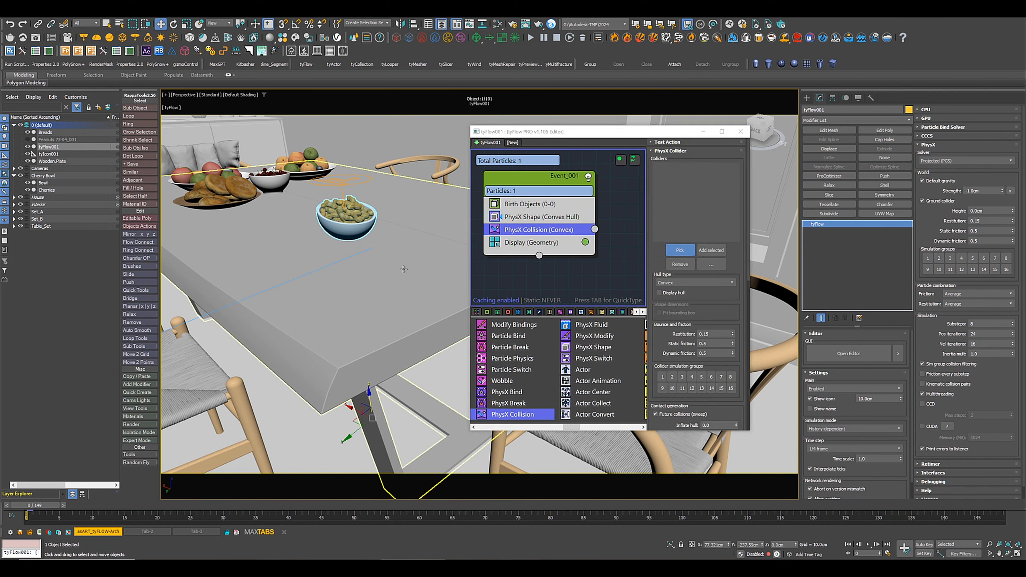
pyautogui.click(676, 283)
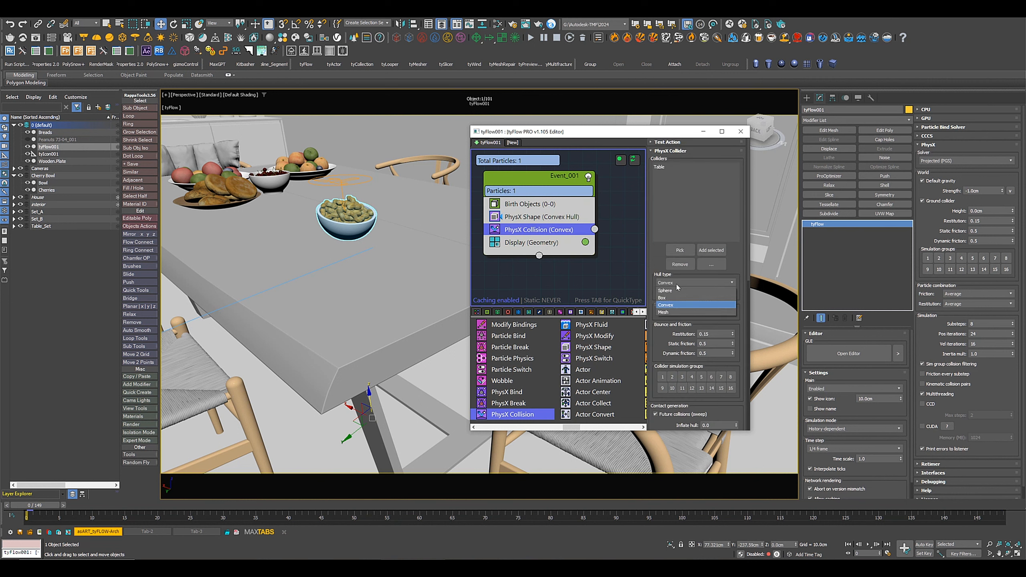
pyautogui.click(667, 312)
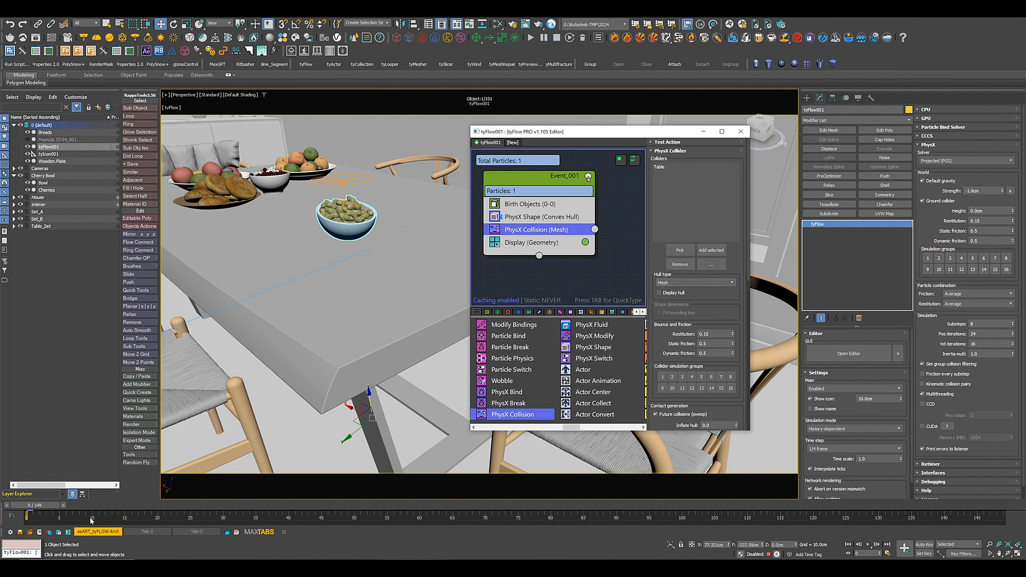
# Step: Scrub through the first simulation of the bowl falling on the table and return to frame 0
pyautogui.moveTo(40, 505)
pyautogui.mouseDown()
pyautogui.moveTo(865, 513)
pyautogui.moveTo(24, 507)
pyautogui.mouseUp()
pyautogui.press('w')
pyautogui.click(382, 317)
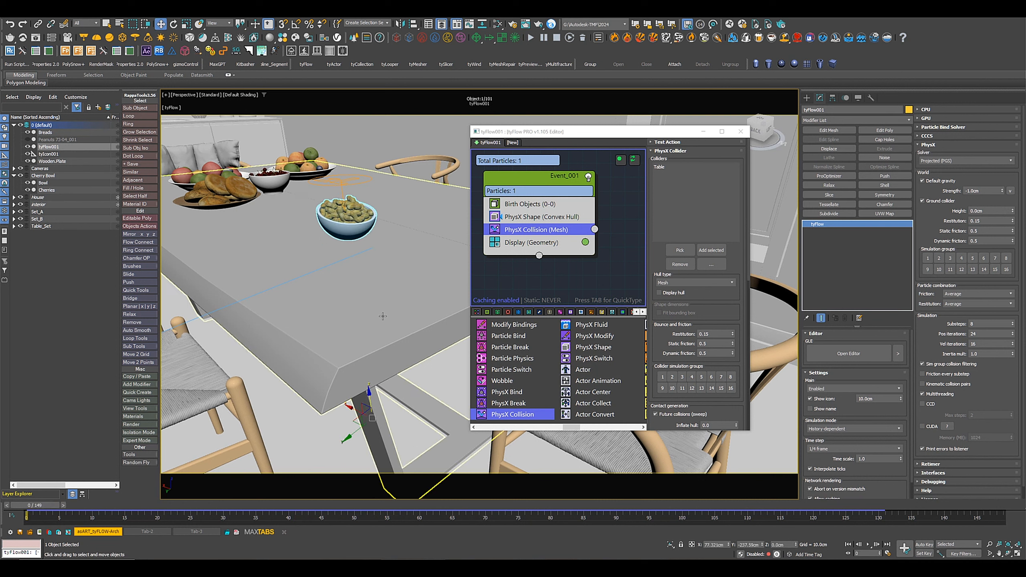
# Step: Split the birth object into its elements and set the PhysX Shape hull mode to Compound
pyautogui.click(535, 206)
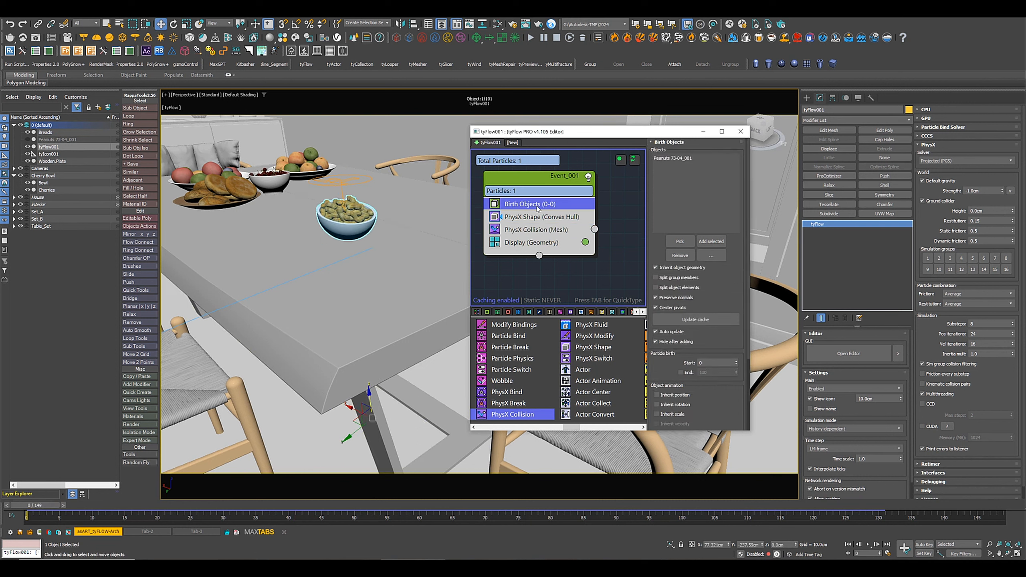
pyautogui.click(656, 288)
pyautogui.click(542, 217)
pyautogui.click(695, 176)
pyautogui.click(671, 214)
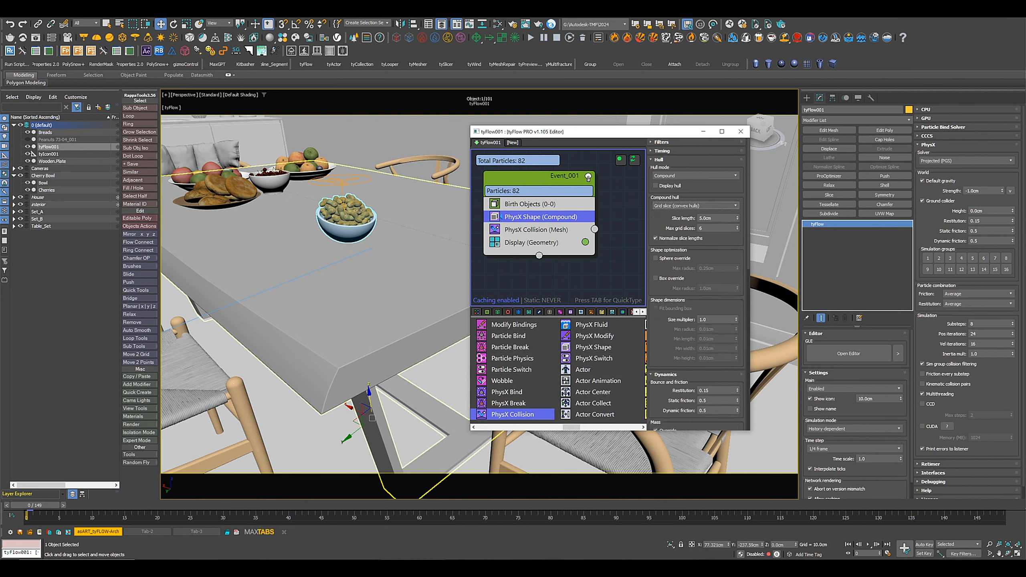
# Step: Display the compound collision hulls to inspect them up close on the peanuts and bowl, and hide them again
pyautogui.click(669, 188)
pyautogui.scroll(10, 356, 218)
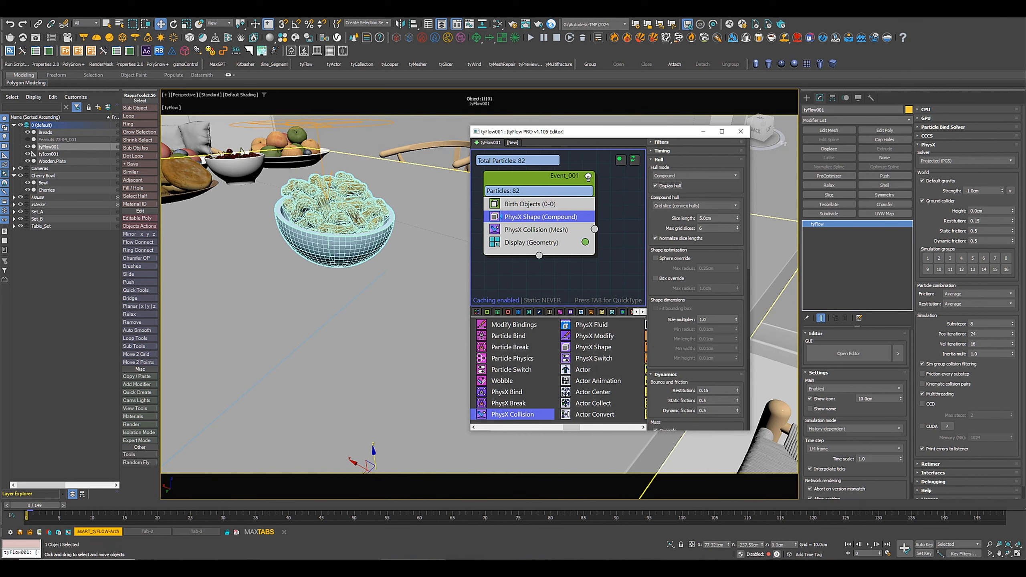
pyautogui.scroll(-10, 355, 218)
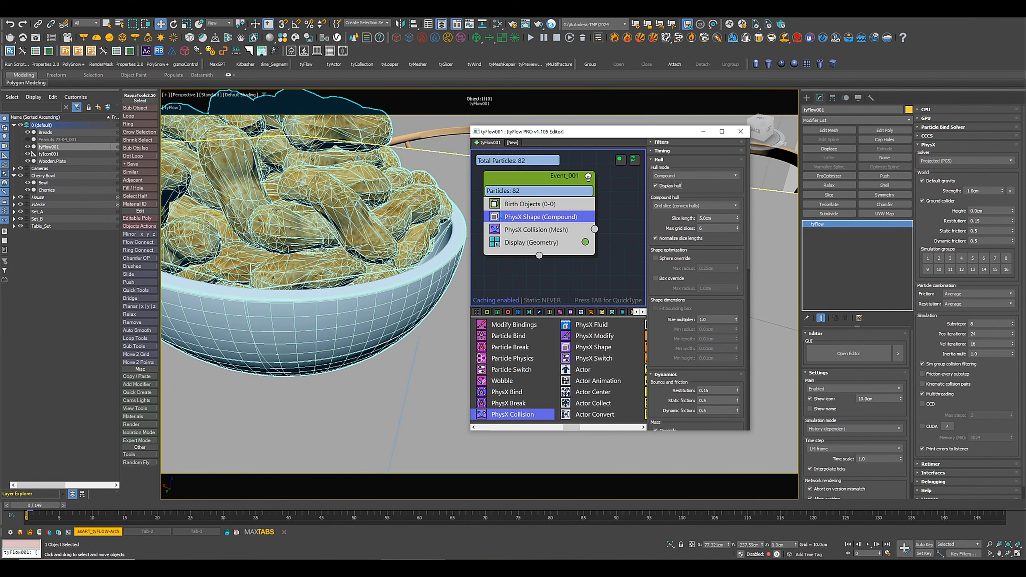
pyautogui.scroll(-10, 285, 228)
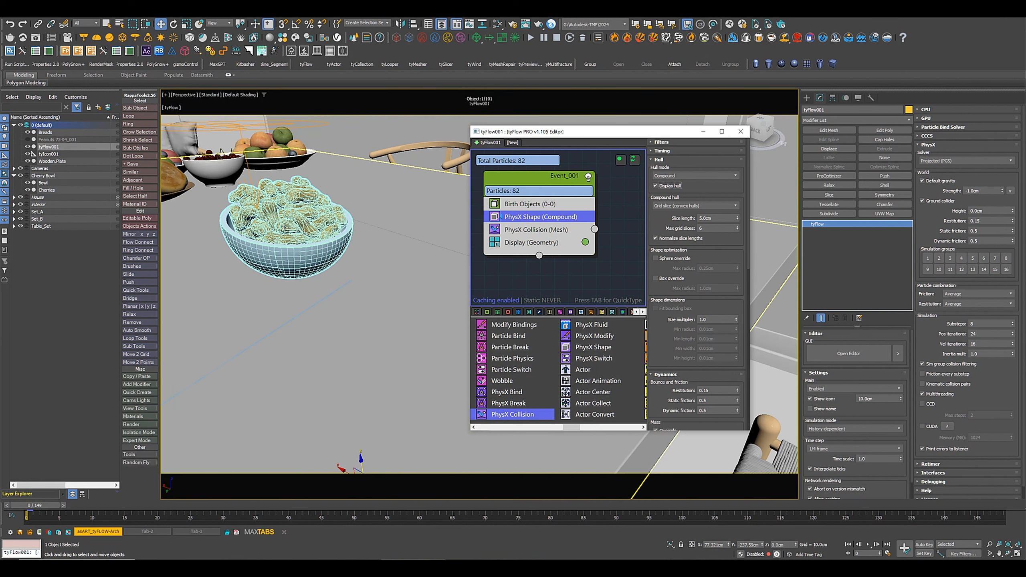
pyautogui.moveTo(311, 229); pyautogui.dragTo(328, 221, button='middle')
pyautogui.click(656, 186)
# Step: Play the simulation so the peanuts settle in and around the bowl, and go to the last frame
pyautogui.scroll(-5, 355, 210)
pyautogui.moveTo(397, 220); pyautogui.dragTo(387, 215, button='middle')
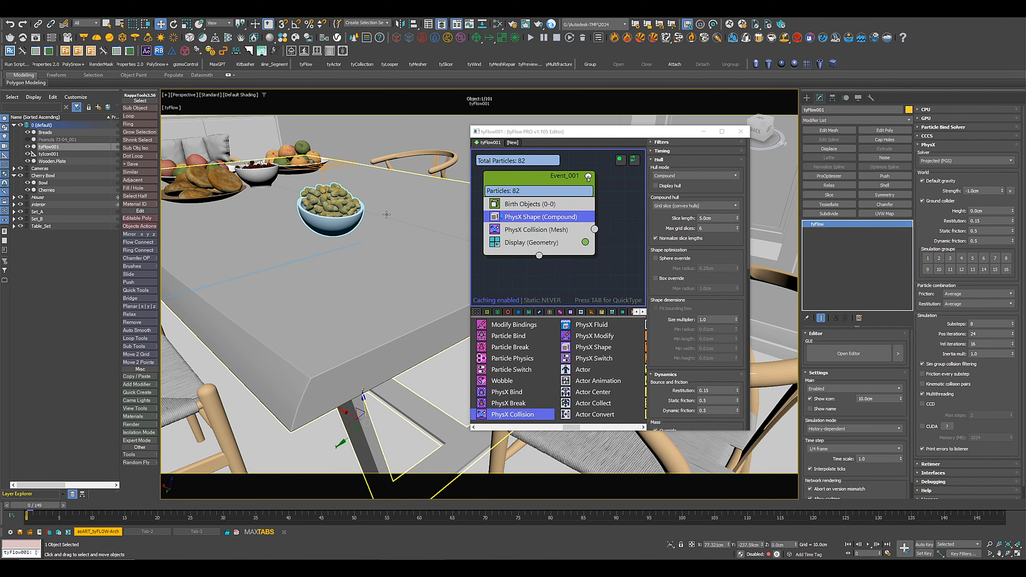
pyautogui.click(868, 545)
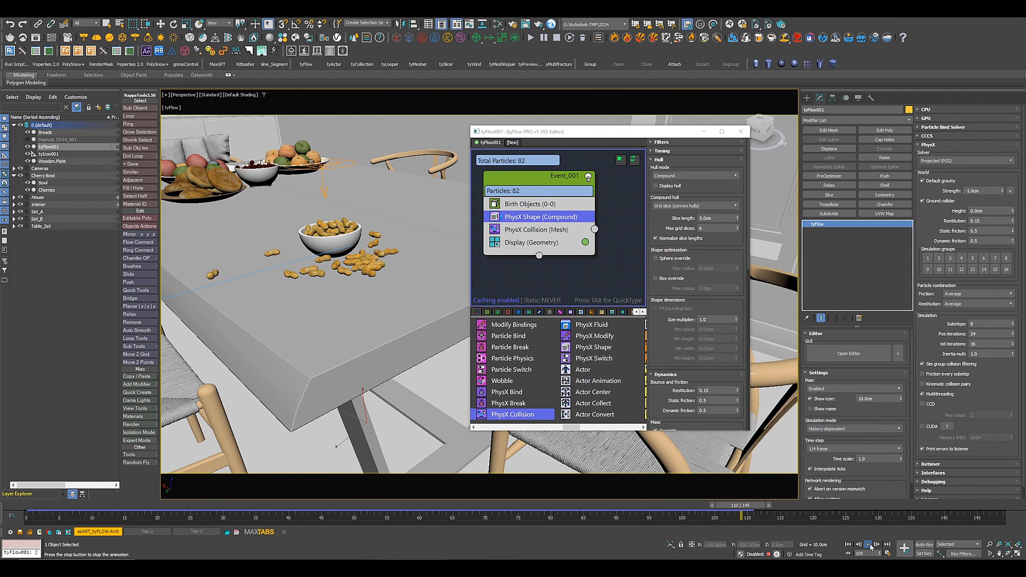
pyautogui.click(887, 545)
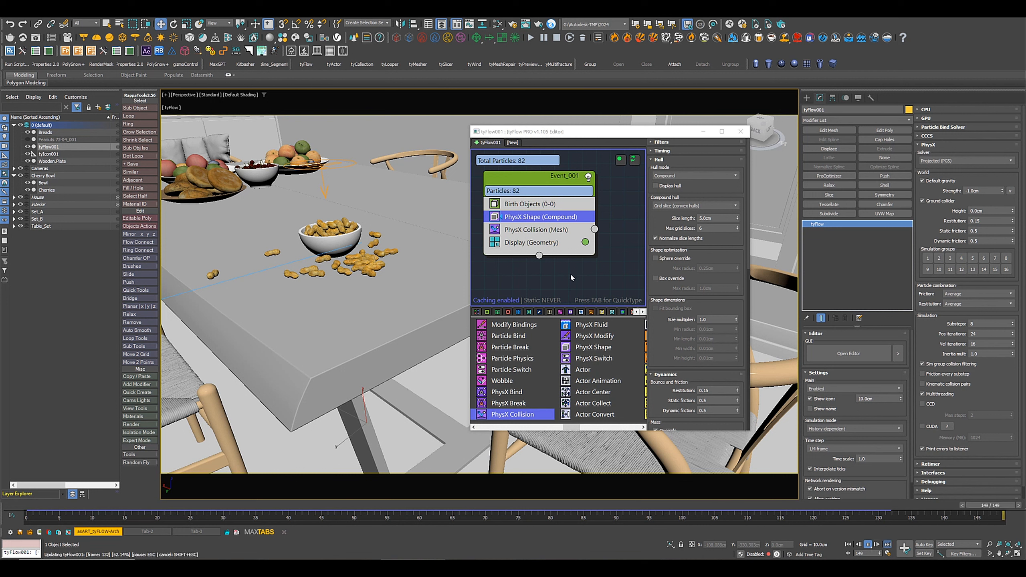
# Step: Add a Mesh operator with Render only disabled above Display, and apply an Edit Poly modifier to the flow
pyautogui.scroll(-2, 602, 375)
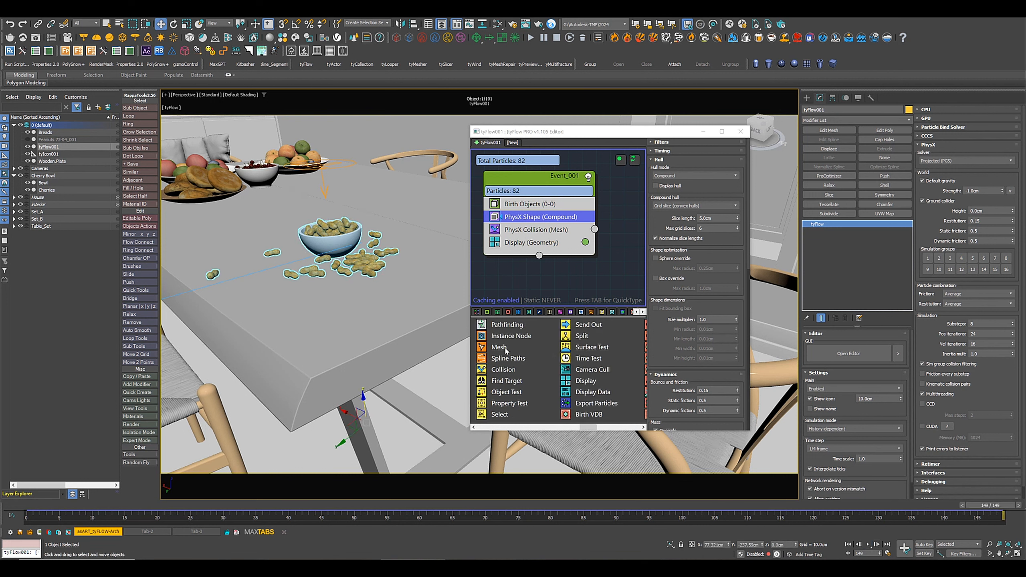
pyautogui.moveTo(504, 350); pyautogui.dragTo(531, 238)
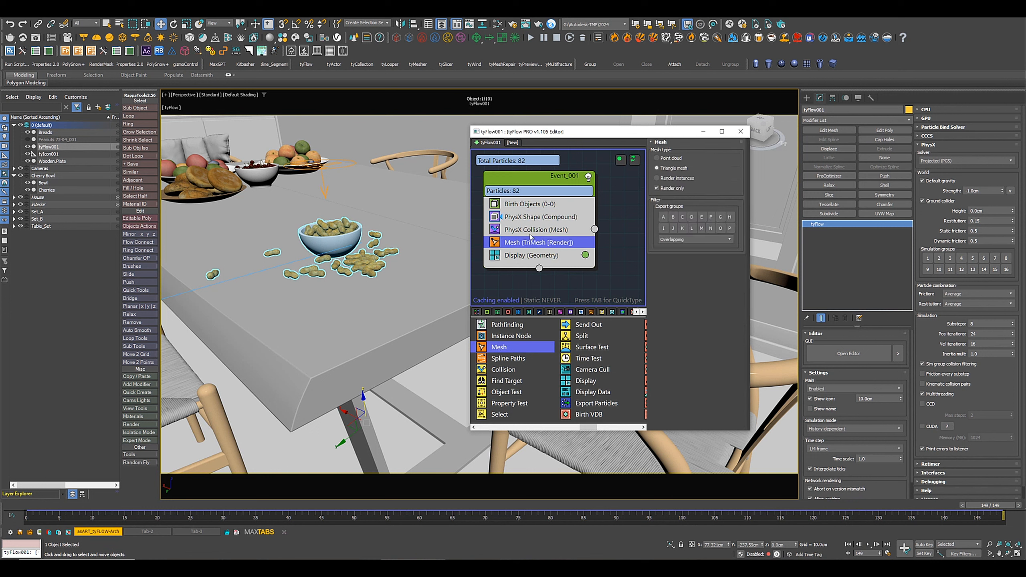
pyautogui.click(672, 188)
pyautogui.click(885, 130)
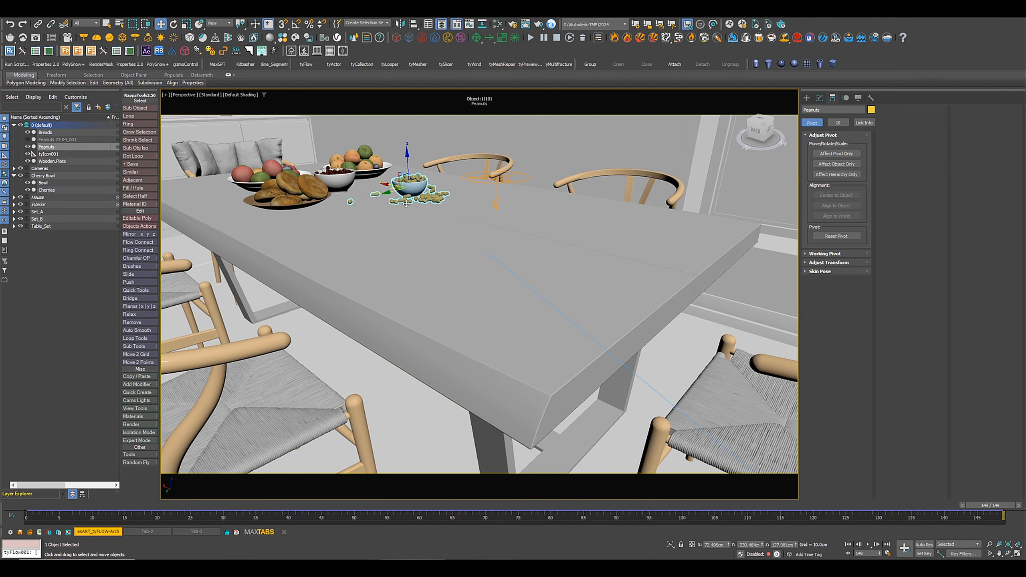
# Step: Move the two stray peanut elements near the bread plate closer to the spilled peanuts beside the bowl
pyautogui.keyDown('alt'); pyautogui.moveTo(465, 259); pyautogui.dragTo(491, 299, button='middle'); pyautogui.keyUp('alt')
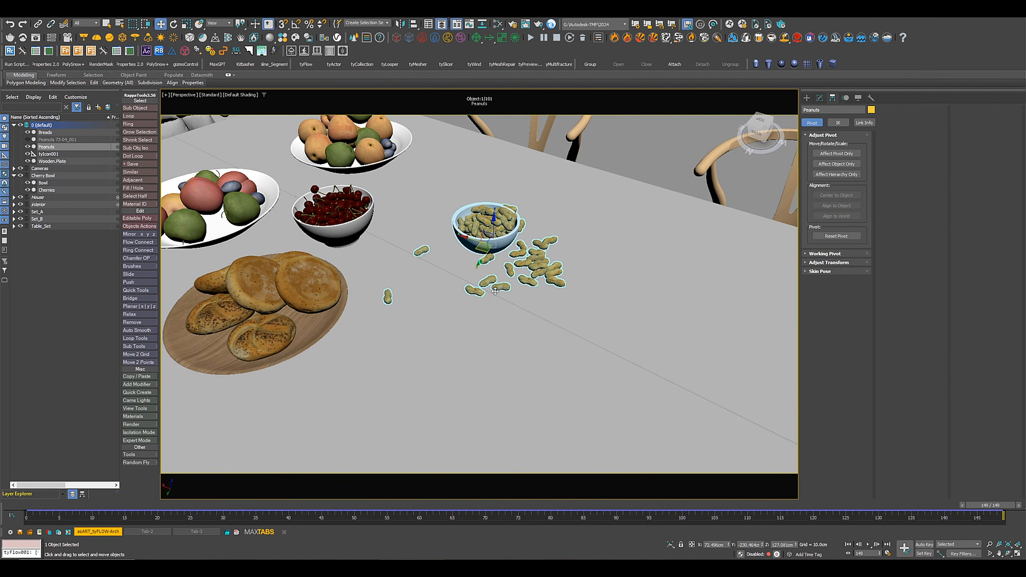
pyautogui.click(820, 99)
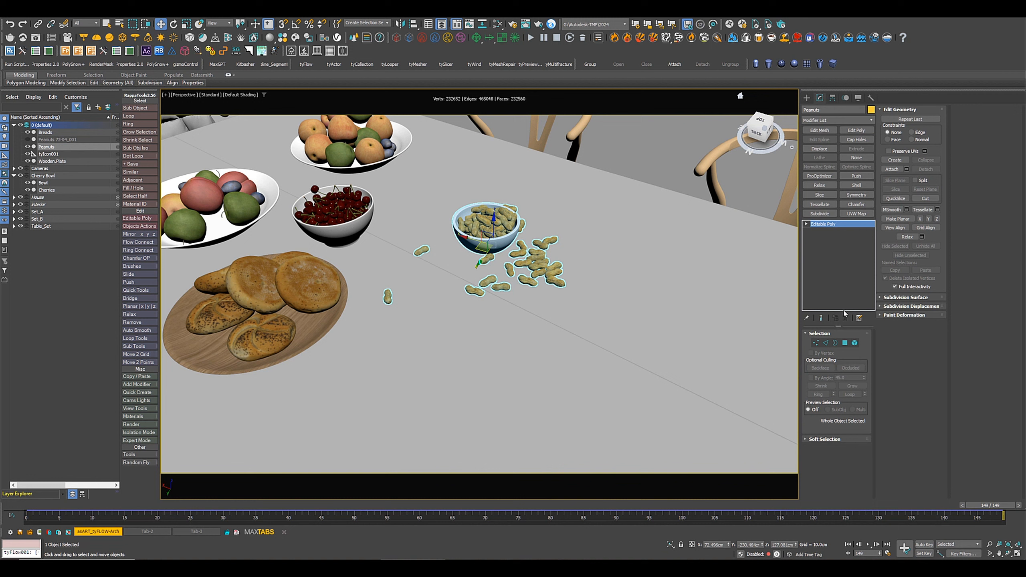
pyautogui.click(855, 343)
pyautogui.click(389, 294)
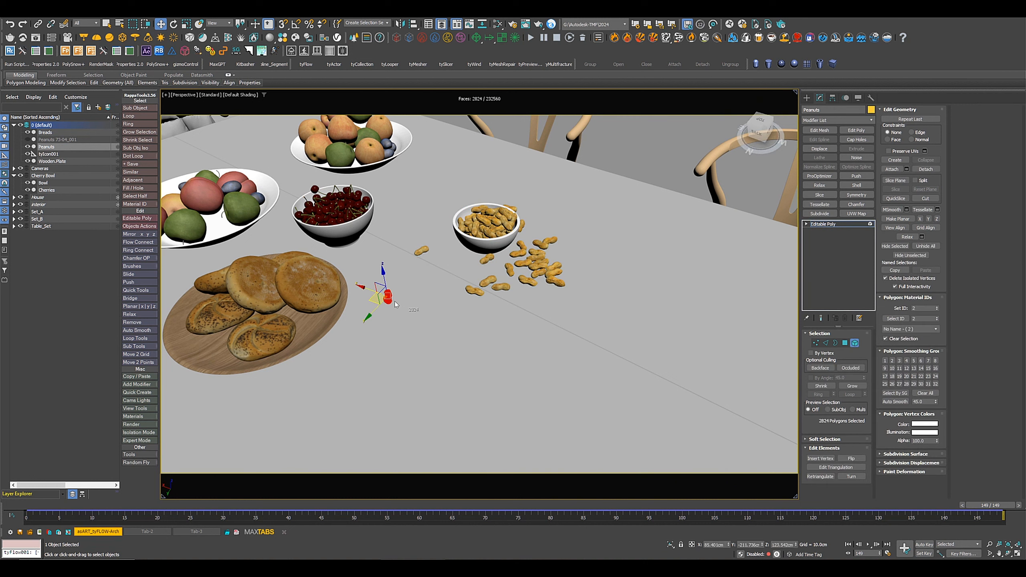
pyautogui.moveTo(378, 298); pyautogui.dragTo(455, 275)
pyautogui.click(422, 251)
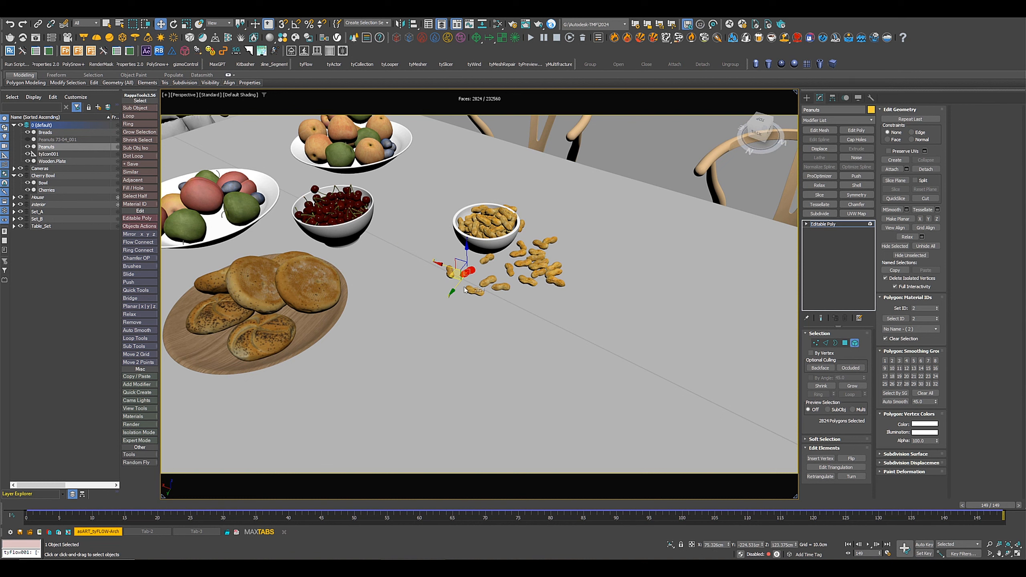
pyautogui.click(832, 225)
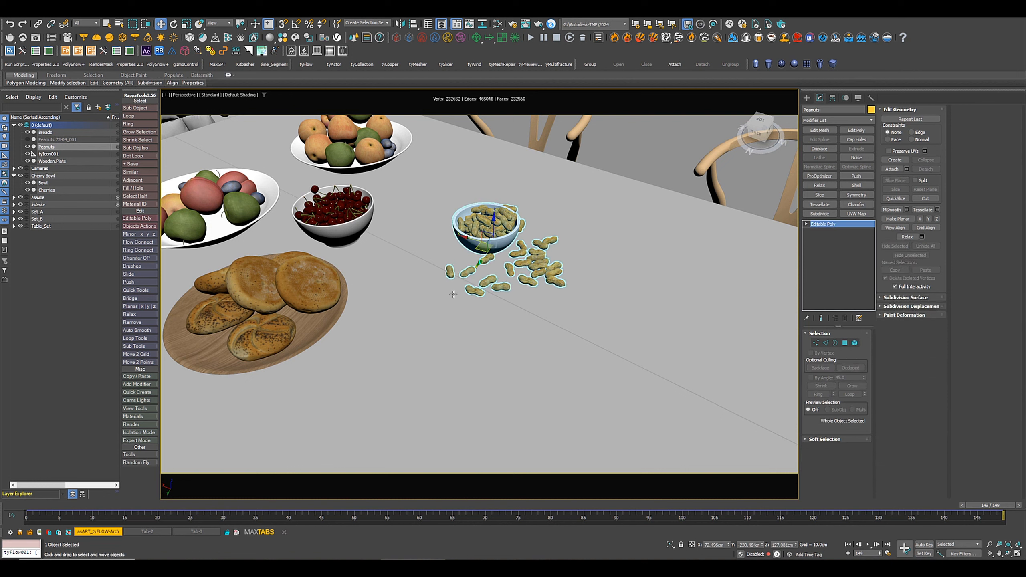
# Step: Import the red and black bowl Plate 01 20-34 from Chaos Cosmos Tableware & food onto the table's empty front area
pyautogui.scroll(-5, 431, 292)
pyautogui.moveTo(431, 292)
pyautogui.keyDown('alt'); pyautogui.mouseDown(button='middle')
pyautogui.moveTo(475, 269)
pyautogui.moveTo(451, 245)
pyautogui.moveTo(442, 268)
pyautogui.moveTo(393, 270)
pyautogui.moveTo(413, 292)
pyautogui.mouseUp(button='middle'); pyautogui.keyUp('alt')
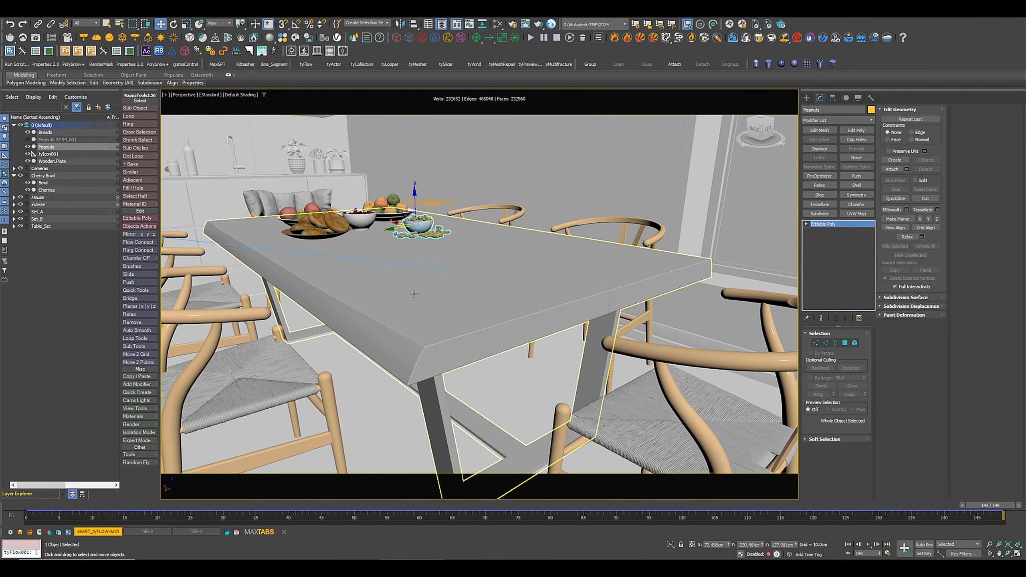
pyautogui.click(304, 49)
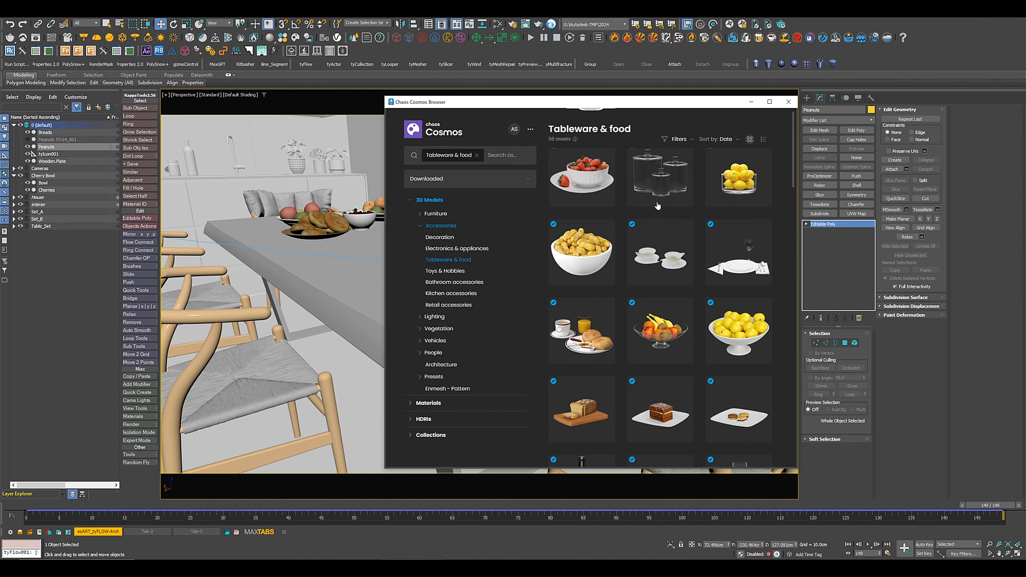
pyautogui.scroll(-7, 713, 269)
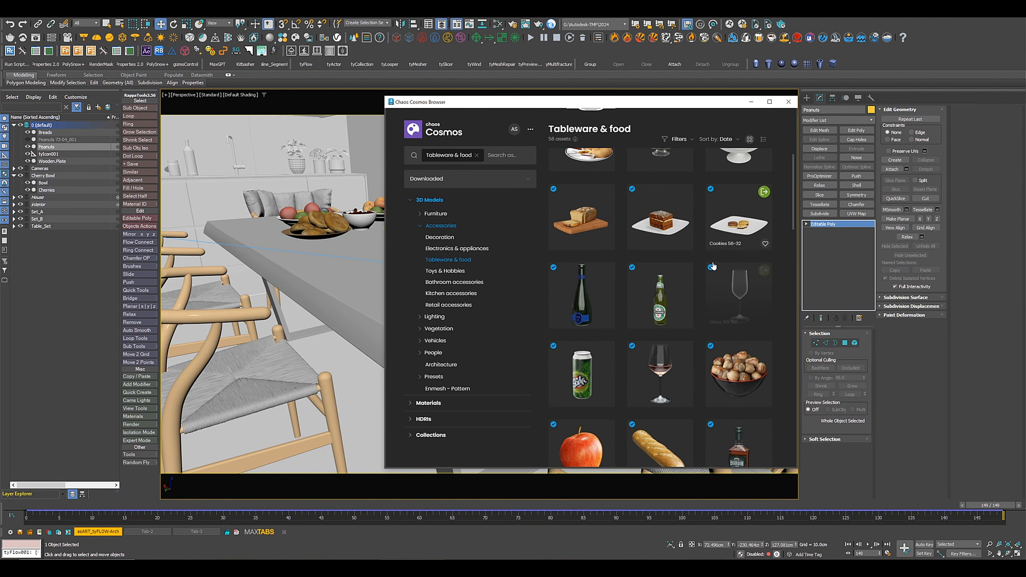
pyautogui.scroll(-10, 714, 262)
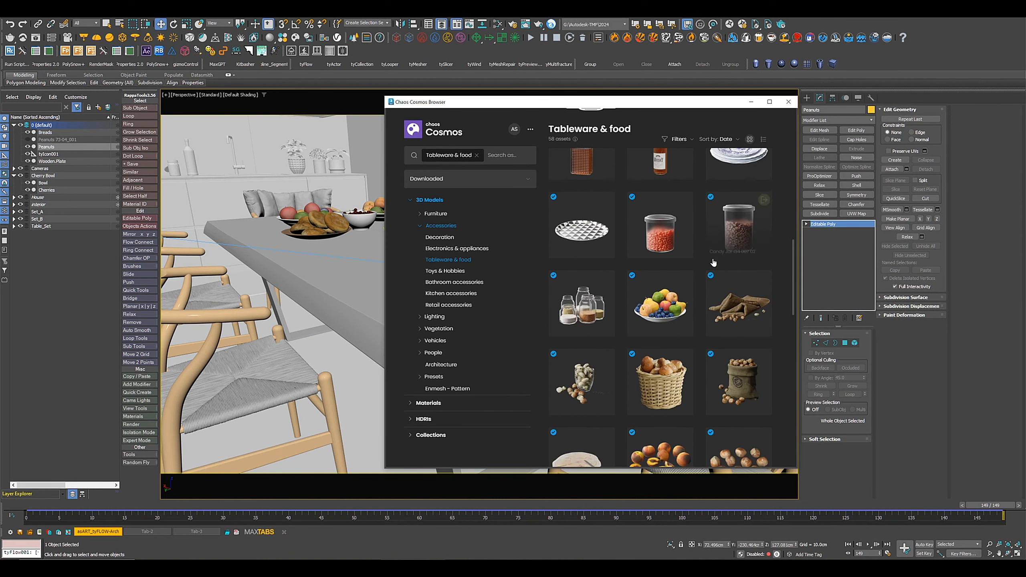
pyautogui.scroll(-2, 713, 262)
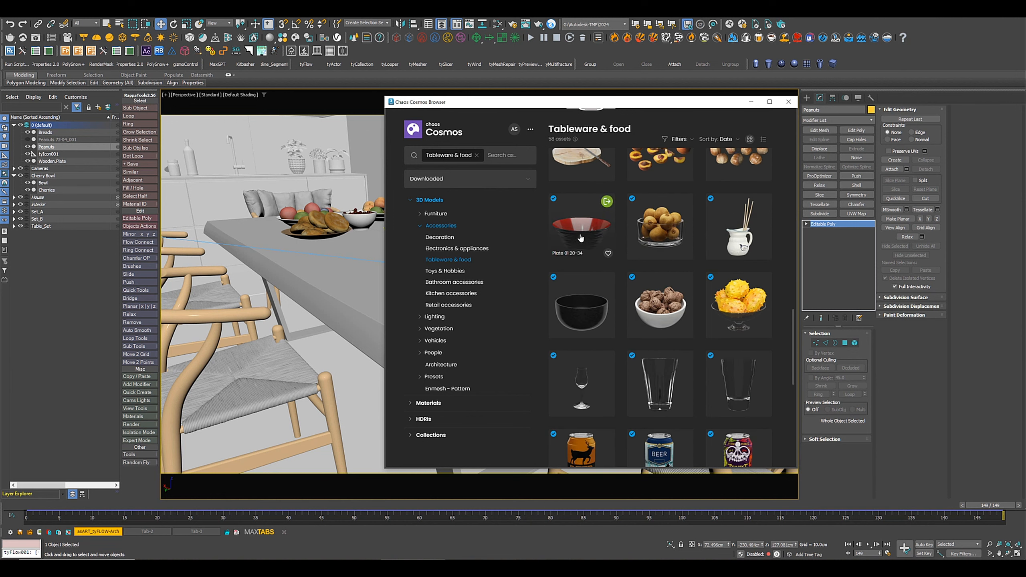
pyautogui.moveTo(581, 236); pyautogui.dragTo(366, 265)
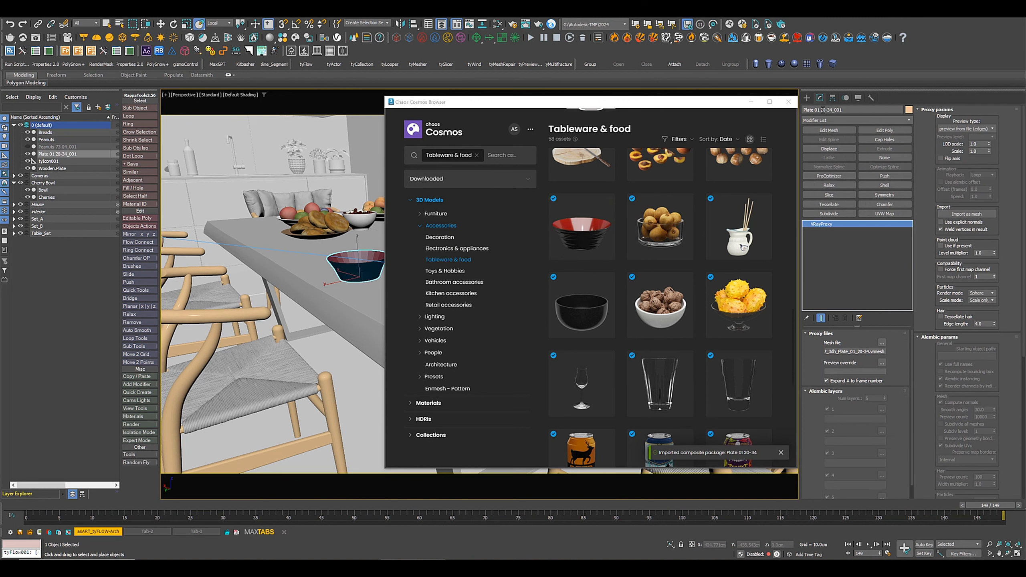
pyautogui.click(789, 102)
pyautogui.press('e')
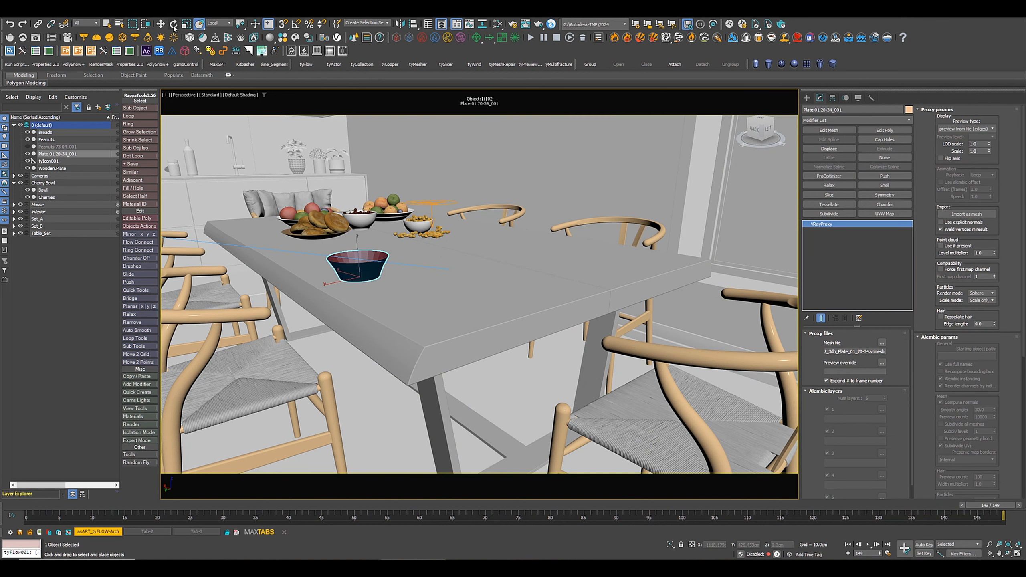
# Step: Move the red and black bowl closer to the table's front edge and apply an Array modifier to it
pyautogui.press('w')
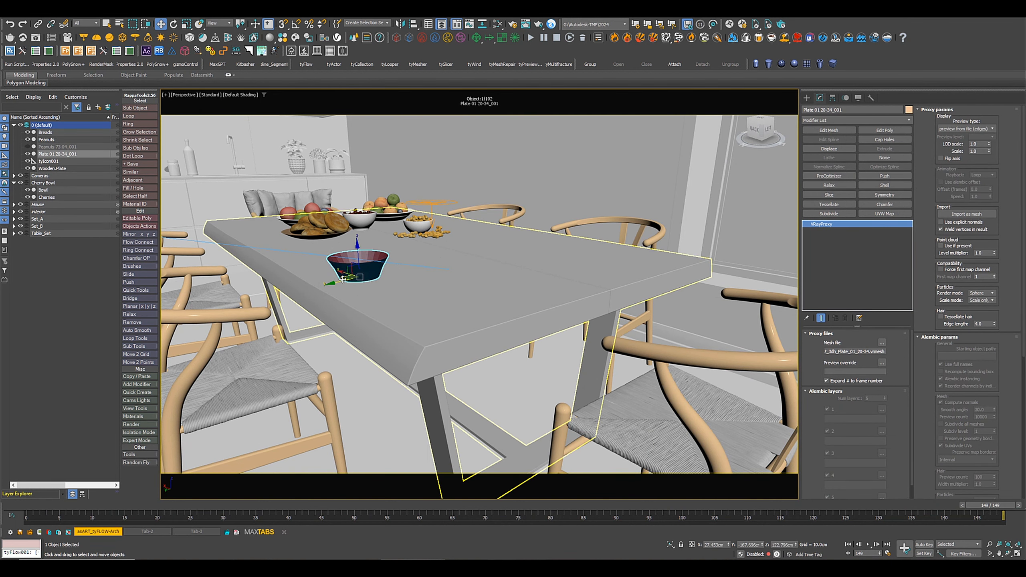
pyautogui.moveTo(345, 277); pyautogui.dragTo(425, 306)
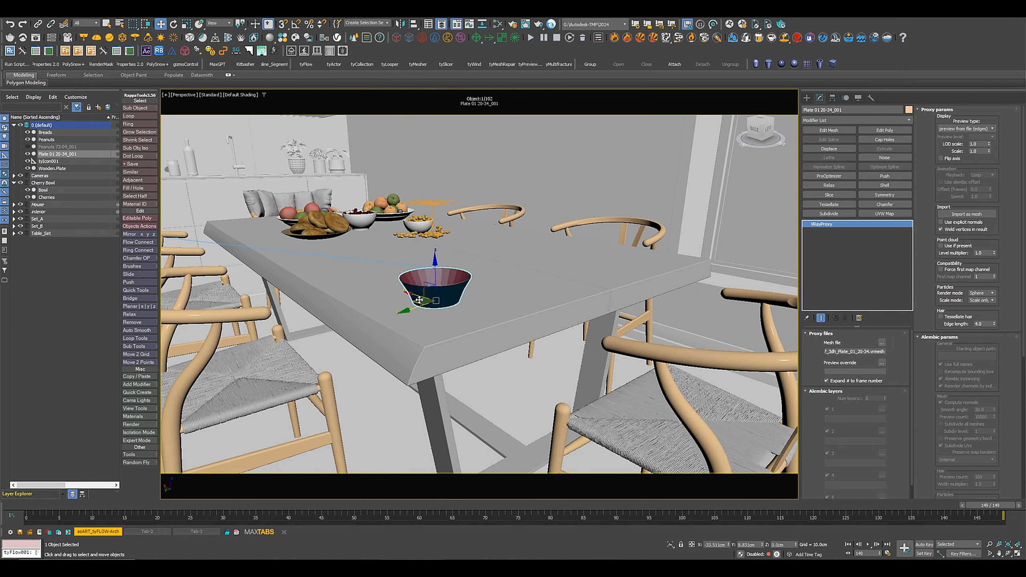
pyautogui.click(857, 120)
pyautogui.write('ar')
pyautogui.press('Return')
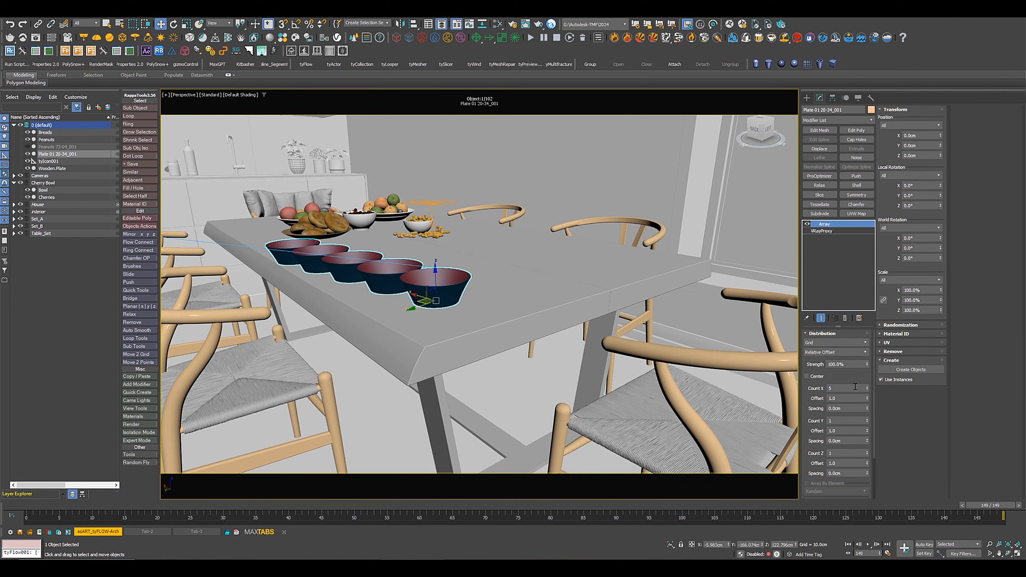
# Step: Set the bowl array's count to 1 in X and 4 in Z
pyautogui.rightClick(868, 390)
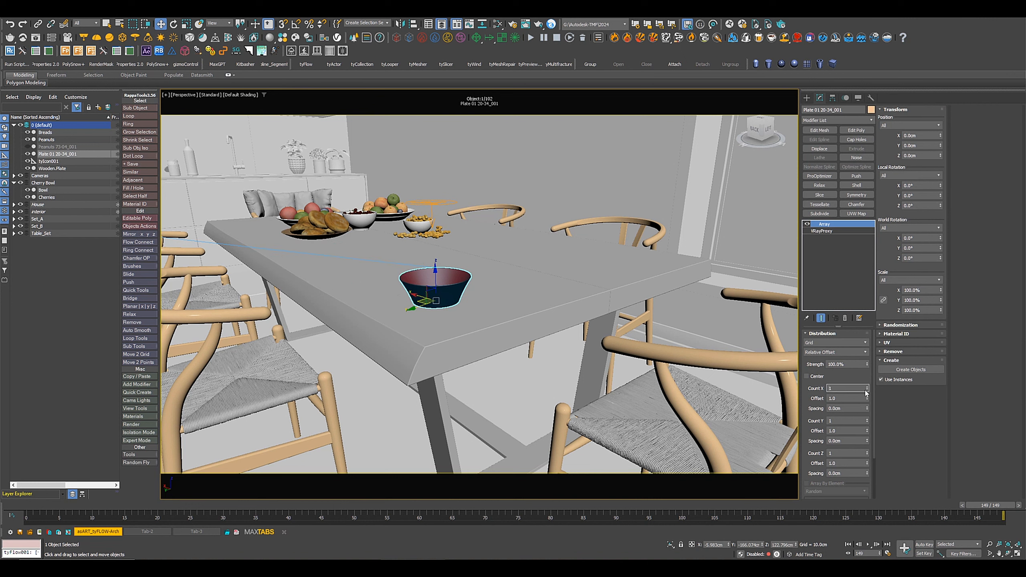
pyautogui.click(867, 452)
pyautogui.click(867, 452)
pyautogui.click(867, 452)
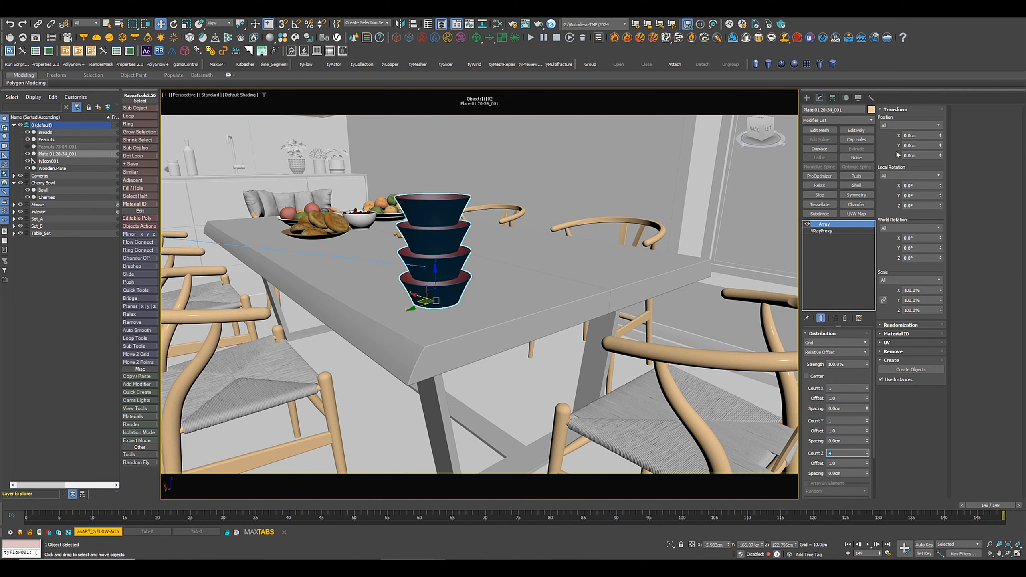
# Step: Set the array's local rotation to Incremental with about 2.1° in X, 3.9° in Y and 170.8° in Z
pyautogui.click(892, 177)
pyautogui.click(900, 190)
pyautogui.moveTo(941, 186); pyautogui.dragTo(941, 176)
pyautogui.moveTo(941, 195); pyautogui.dragTo(941, 178)
pyautogui.moveTo(941, 205); pyautogui.dragTo(922, 258)
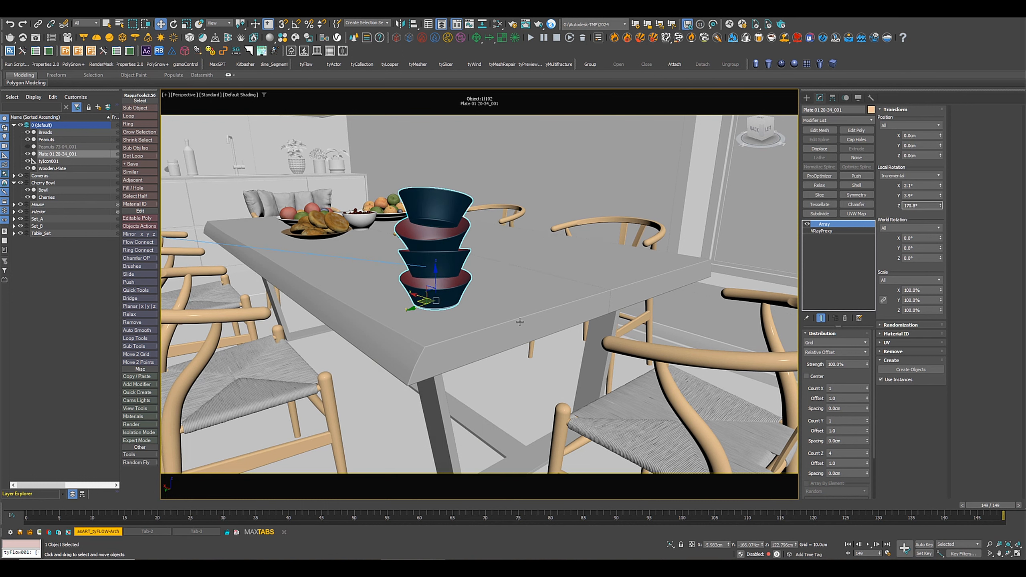
# Step: Adjust the bowls' incremental local rotation to about 1.0° in Y and 116.1° in Z, and raise the stack about 2.7 cm
pyautogui.keyDown('alt'); pyautogui.moveTo(520, 322); pyautogui.dragTo(484, 268, button='middle'); pyautogui.keyUp('alt')
pyautogui.scroll(3, 484, 268)
pyautogui.moveTo(940, 196); pyautogui.dragTo(940, 204)
pyautogui.moveTo(940, 205); pyautogui.dragTo(940, 337)
pyautogui.keyDown('alt'); pyautogui.moveTo(647, 258); pyautogui.dragTo(588, 258, button='middle'); pyautogui.keyUp('alt')
pyautogui.scroll(-4, 626, 253)
pyautogui.moveTo(517, 278); pyautogui.dragTo(527, 270)
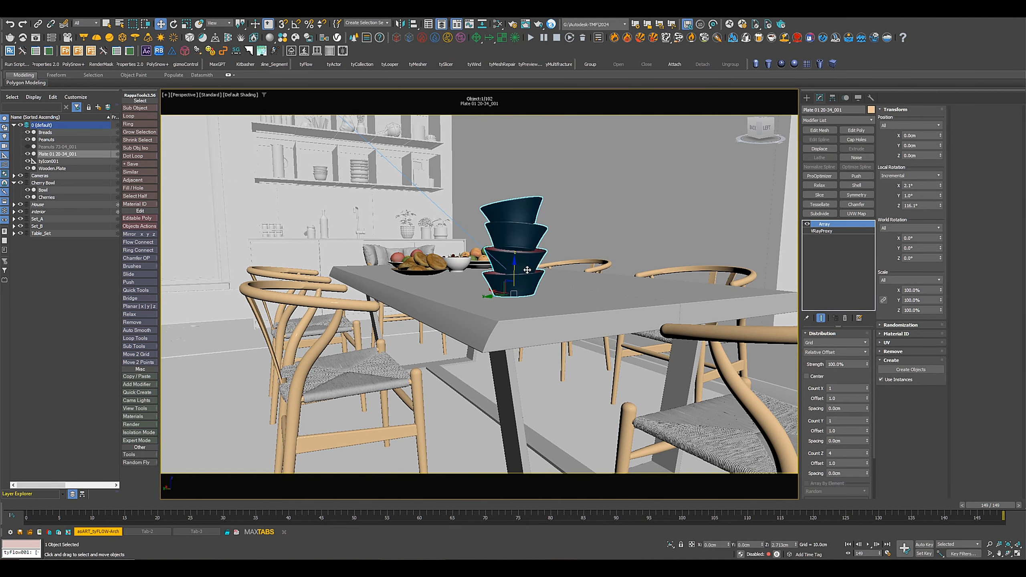
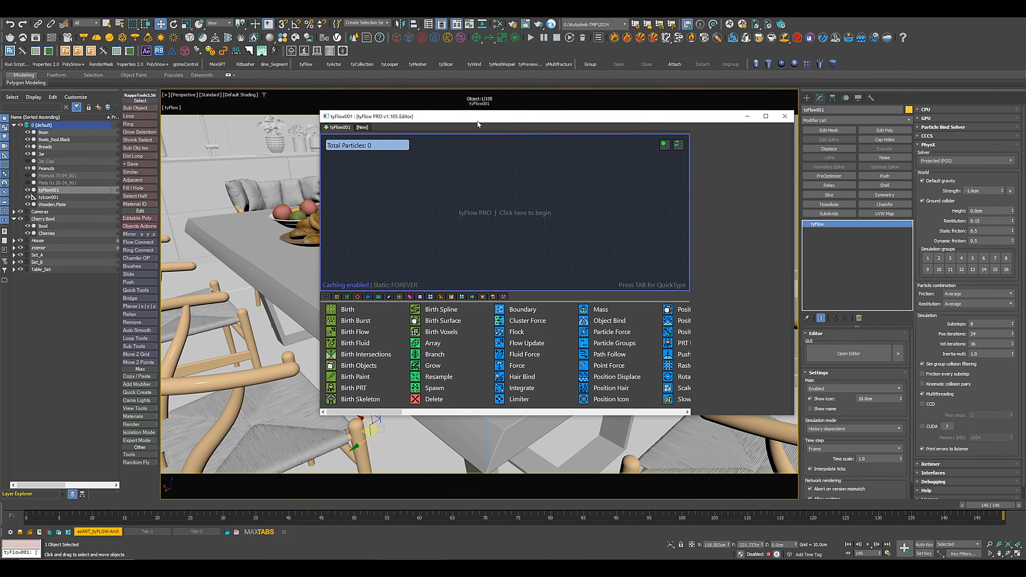
# Step: Create a Birth event covering frames 0 to 149 and add a Position Icon operator that uses tyIcon001's surface
pyautogui.moveTo(320, 249); pyautogui.dragTo(533, 272)
pyautogui.keyDown('alt'); pyautogui.moveTo(401, 320); pyautogui.dragTo(252, 294, button='middle'); pyautogui.keyUp('alt')
pyautogui.moveTo(559, 310); pyautogui.dragTo(572, 163)
pyautogui.scroll(-5, 638, 384)
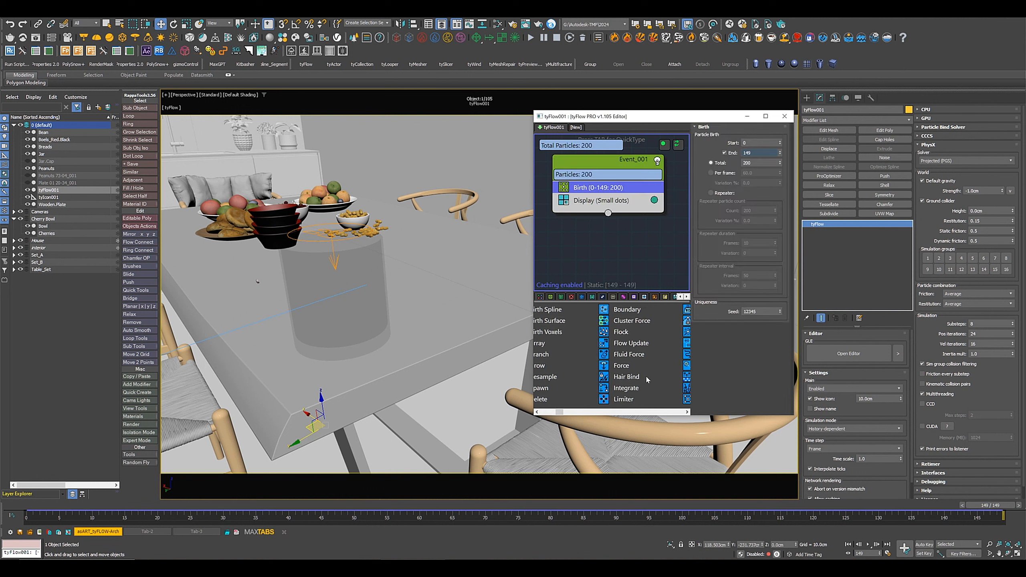
pyautogui.moveTo(593, 401); pyautogui.dragTo(620, 209)
# Step: Add a Shape operator below Position Icon and use the Bean object as its particle shape
pyautogui.scroll(-6, 600, 359)
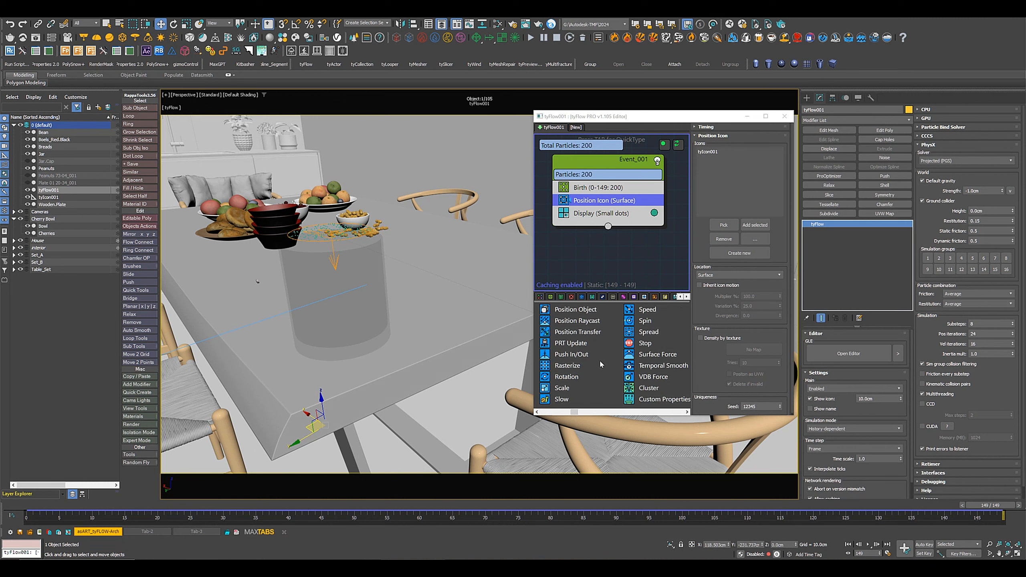
pyautogui.scroll(-5, 601, 362)
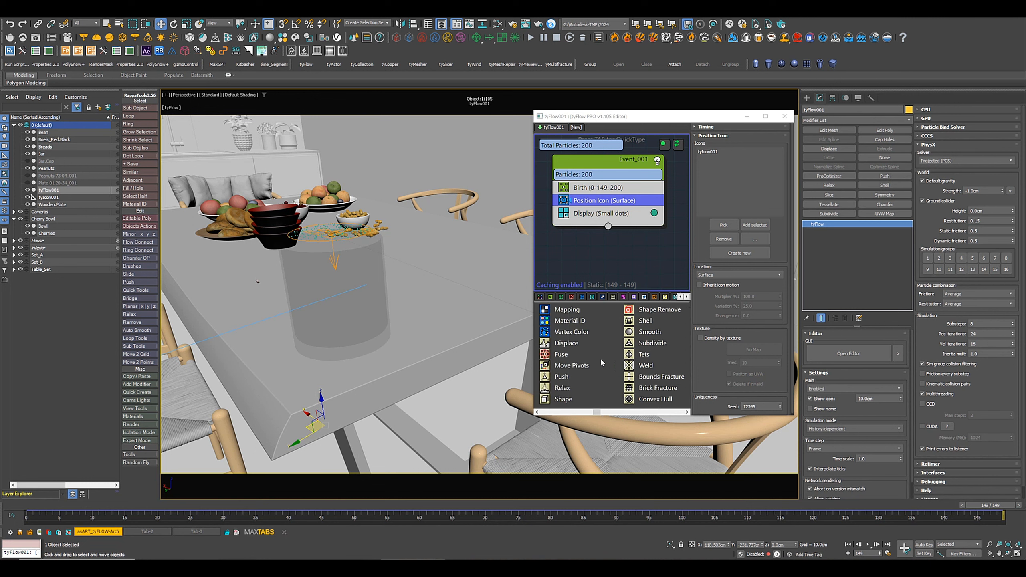
pyautogui.moveTo(598, 220); pyautogui.dragTo(601, 207)
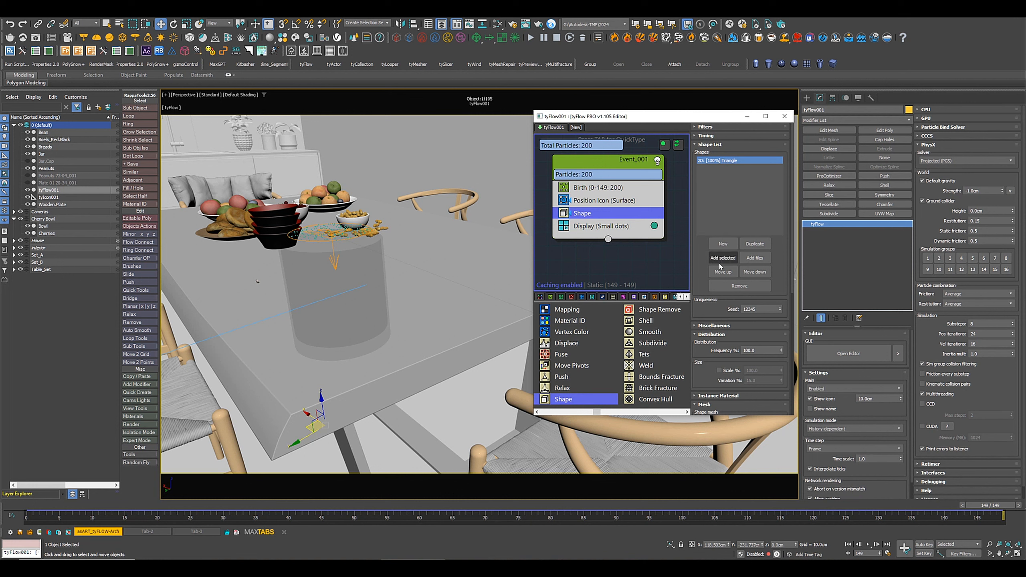
pyautogui.click(257, 283)
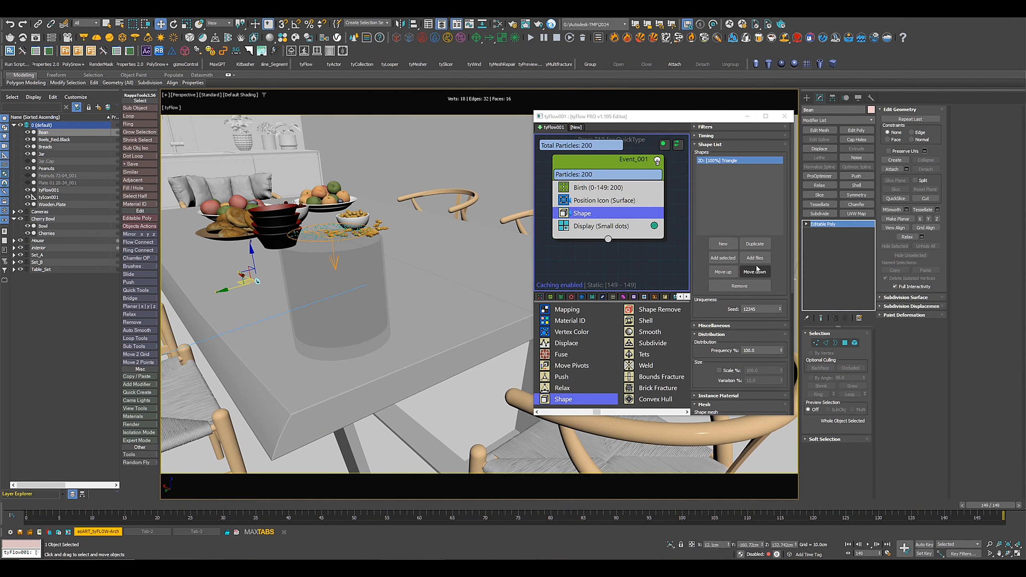
pyautogui.click(724, 257)
# Step: Add a random 3D Rotation operator and a Force operator with built-in gravity to the bean event
pyautogui.scroll(8, 607, 354)
pyautogui.moveTo(567, 343); pyautogui.dragTo(603, 221)
pyautogui.moveTo(562, 368); pyautogui.dragTo(592, 235)
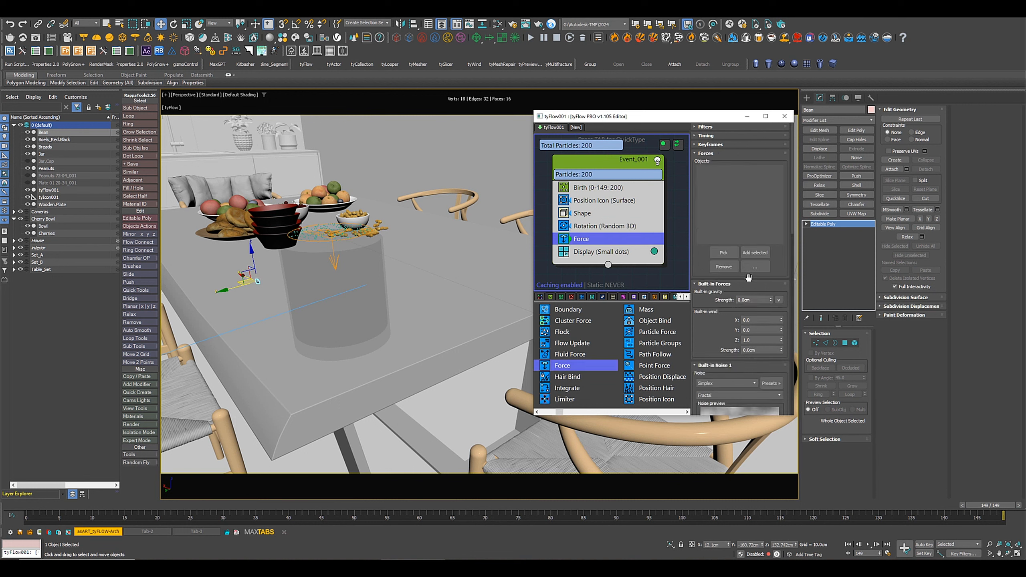
pyautogui.moveTo(772, 302); pyautogui.dragTo(771, 309)
# Step: Add a Collision operator with Jar and Table as colliders and the collision radius set to Shape radius
pyautogui.scroll(-9, 663, 356)
pyautogui.click(663, 357)
pyautogui.moveTo(593, 352); pyautogui.dragTo(580, 247)
pyautogui.click(723, 253)
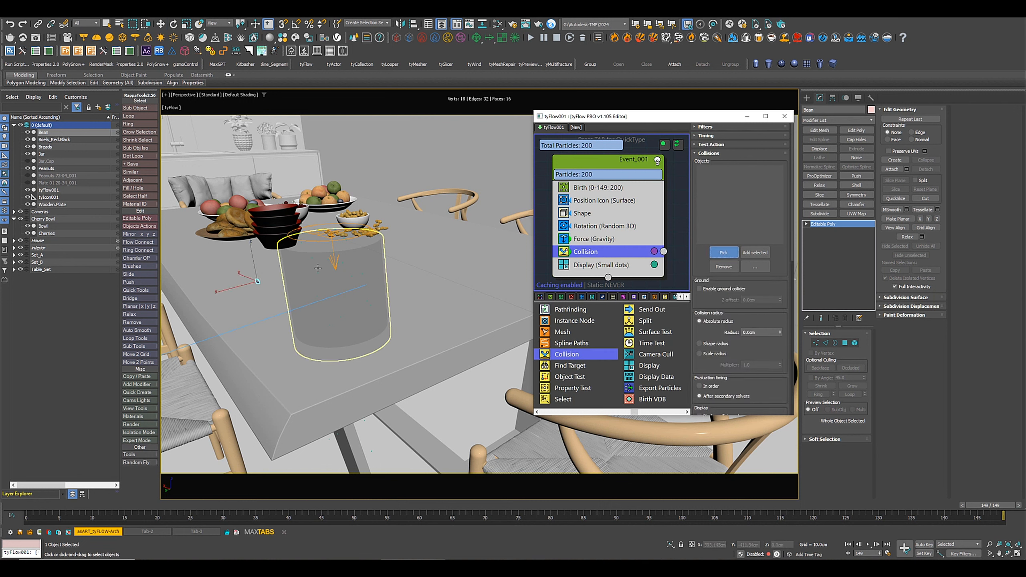
pyautogui.click(305, 259)
pyautogui.click(700, 343)
pyautogui.click(724, 252)
pyautogui.click(449, 326)
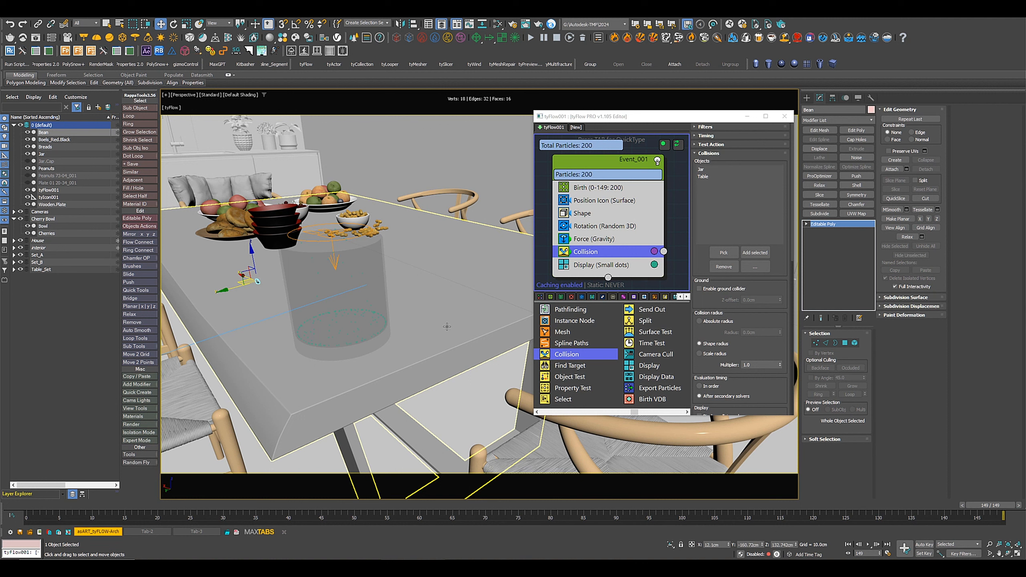
# Step: Set the Display operator to Geometry, select the flow and go to the last frame
pyautogui.click(590, 266)
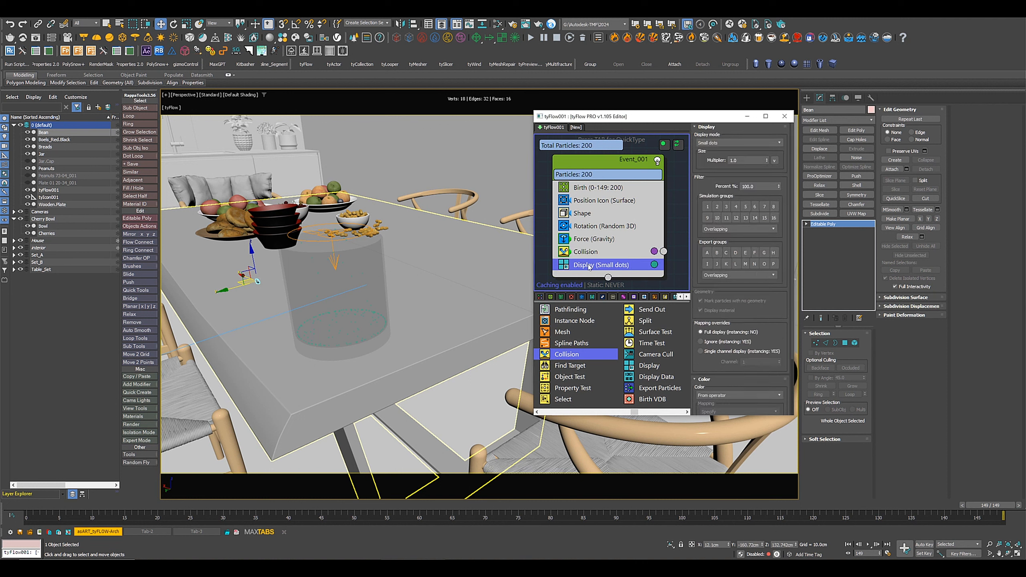
pyautogui.click(725, 143)
pyautogui.click(708, 201)
pyautogui.click(347, 332)
pyautogui.press('m')
pyautogui.click(668, 140)
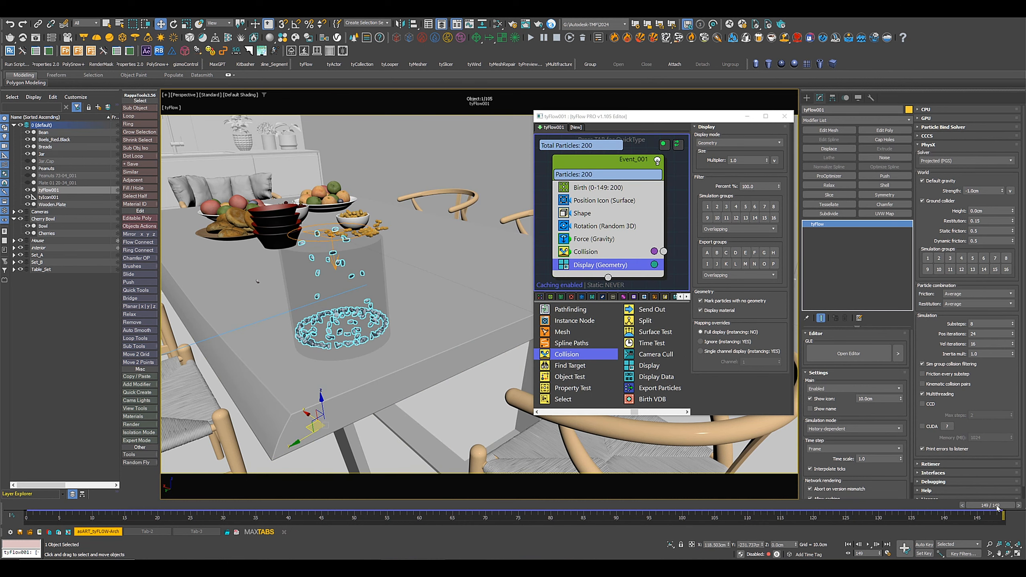
pyautogui.moveTo(997, 508); pyautogui.dragTo(1006, 530)
# Step: Add a Particle Physics operator below Shape and set its collide radius multiplier to 1.2
pyautogui.click(598, 188)
pyautogui.click(756, 153)
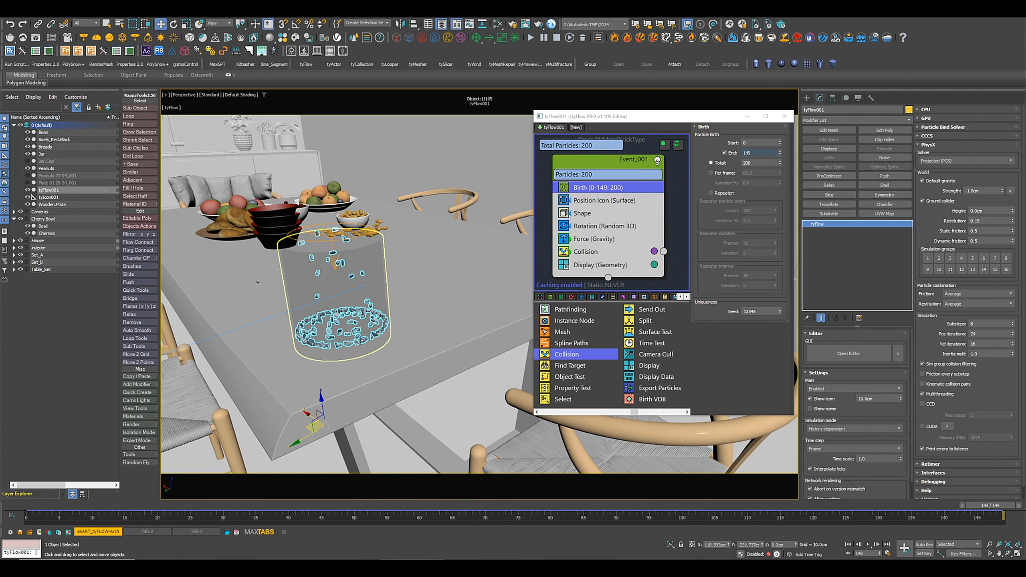
pyautogui.scroll(10, 359, 340)
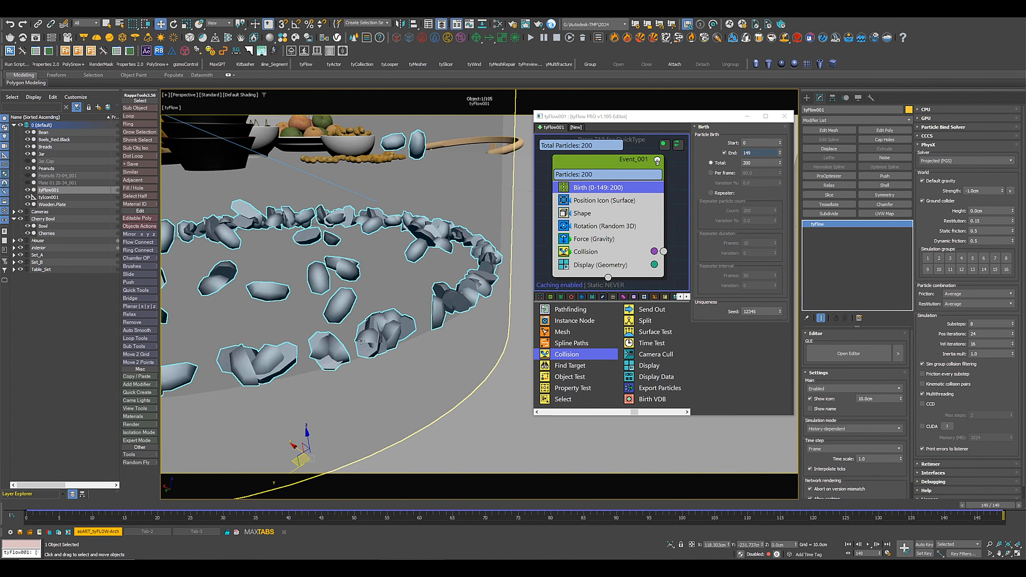
pyautogui.scroll(3, 361, 341)
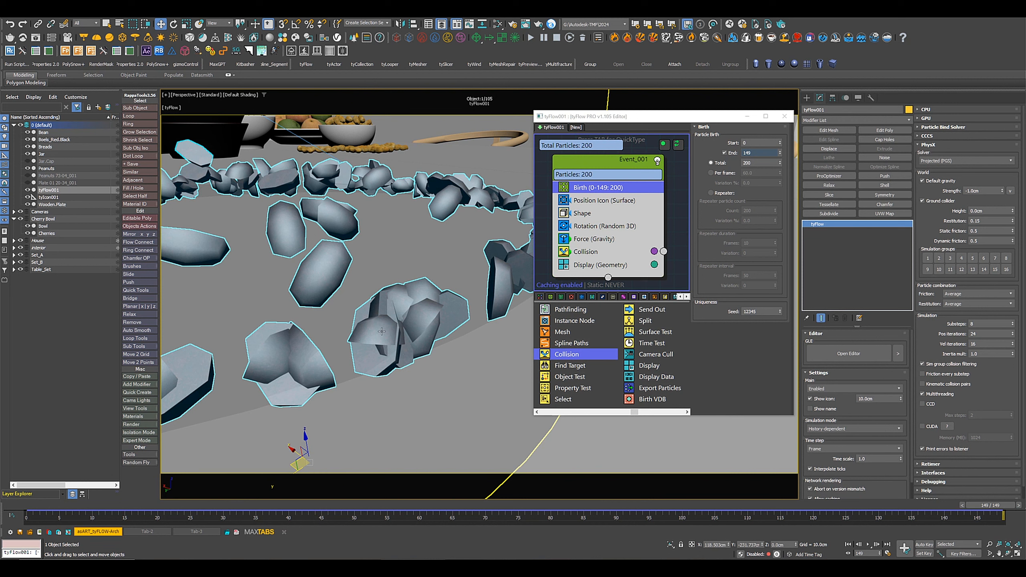
pyautogui.scroll(4, 585, 348)
pyautogui.moveTo(582, 344); pyautogui.dragTo(599, 227)
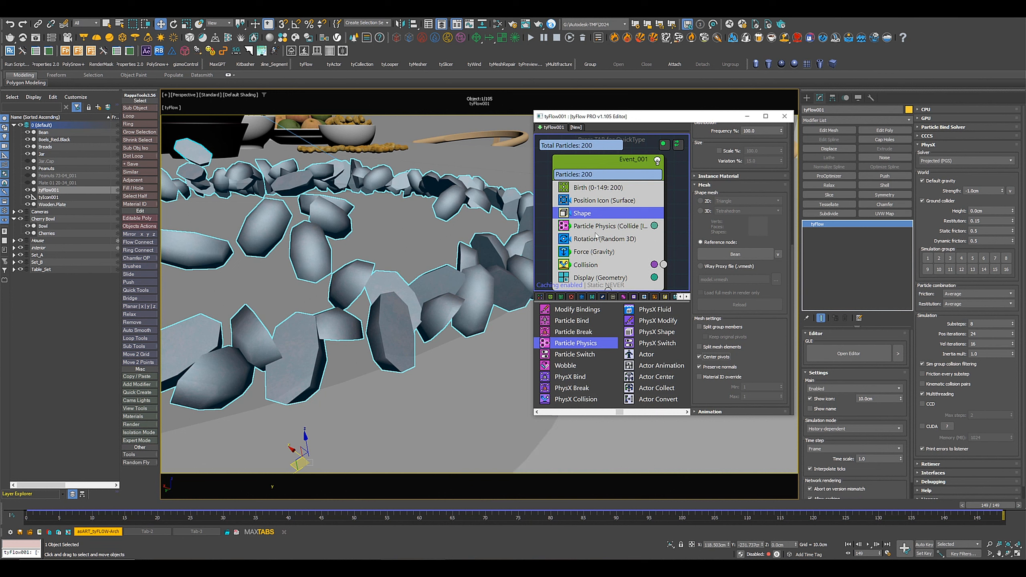
pyautogui.click(583, 213)
pyautogui.click(582, 227)
pyautogui.doubleClick(755, 233)
pyautogui.write('1.2')
pyautogui.press('Return')
# Step: Set the Birth operator to 6000 total particles with end frame 100, and play the simulation
pyautogui.scroll(-8, 352, 324)
pyautogui.keyDown('alt'); pyautogui.moveTo(352, 299); pyautogui.dragTo(352, 336, button='middle'); pyautogui.keyUp('alt')
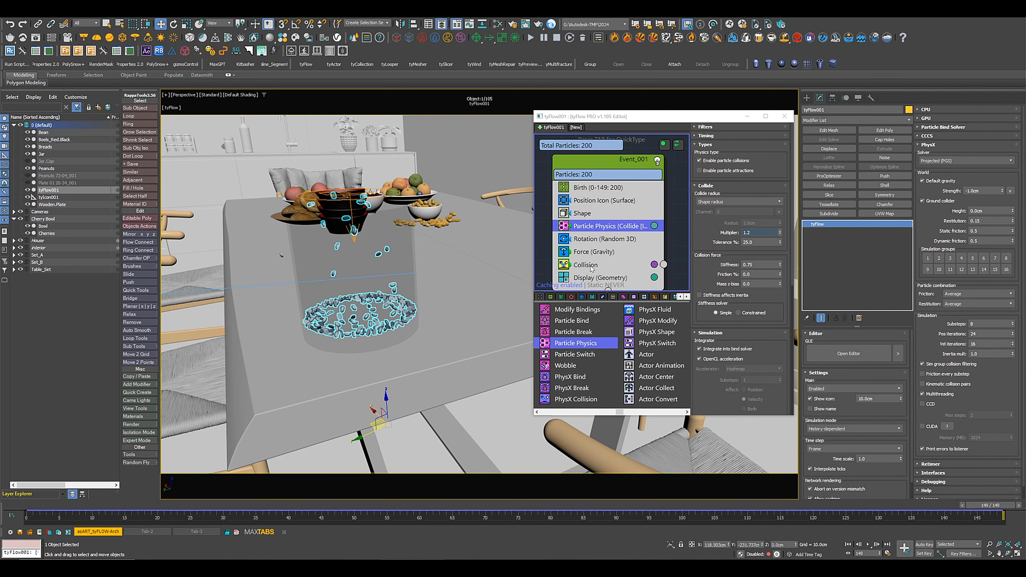
pyautogui.click(613, 189)
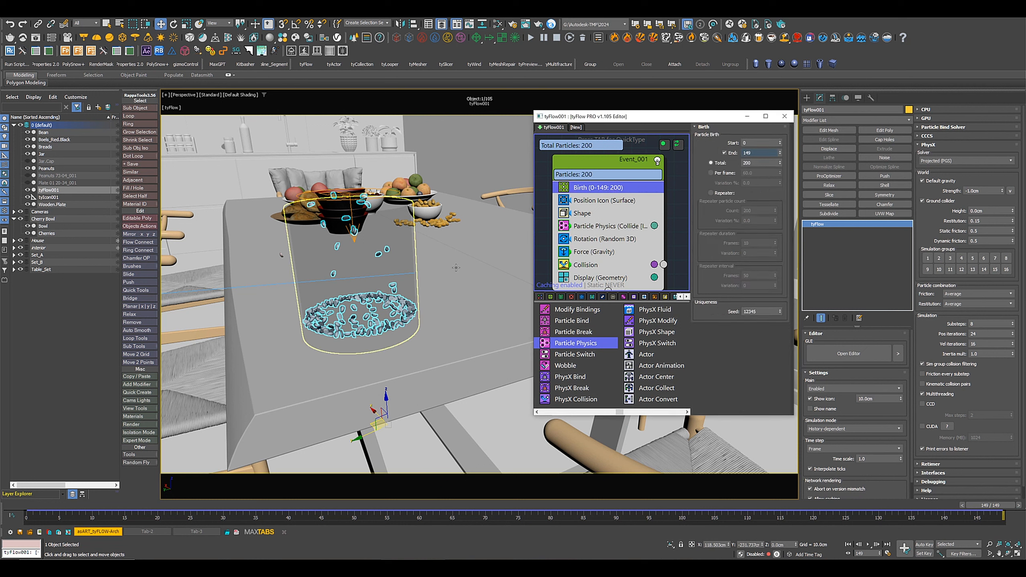
pyautogui.doubleClick(759, 162)
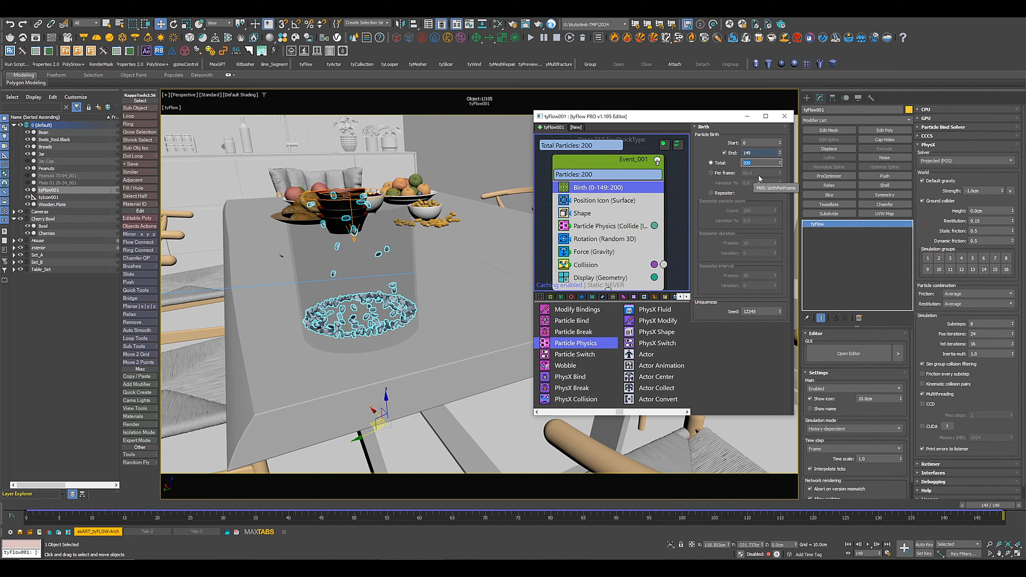
pyautogui.write('6000')
pyautogui.press('Return')
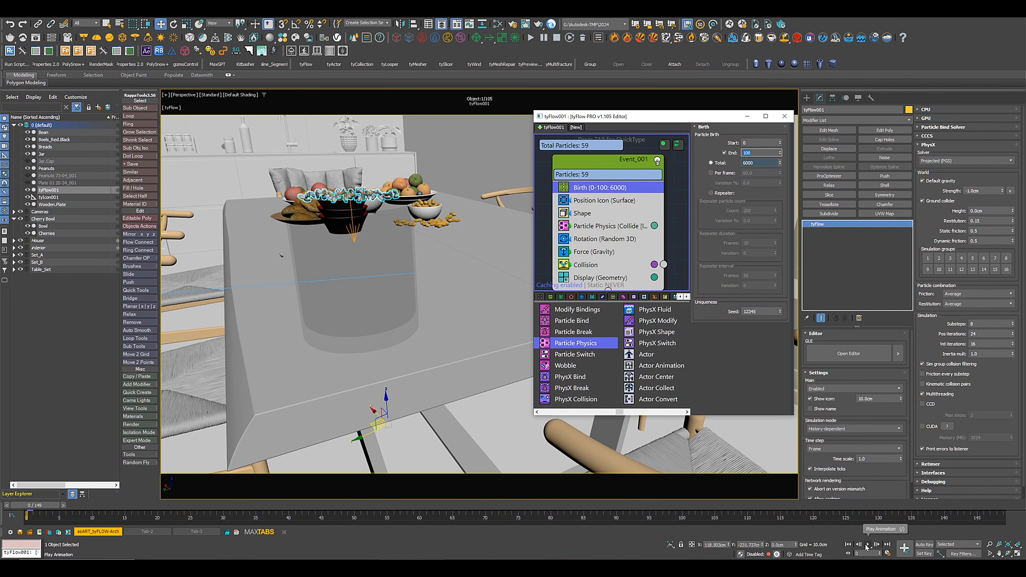
pyautogui.click(868, 544)
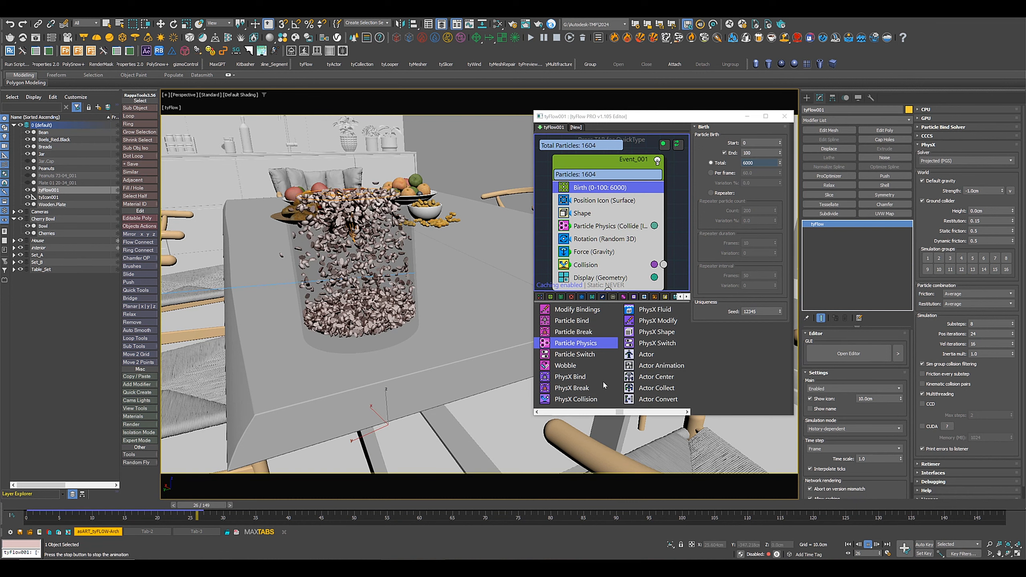